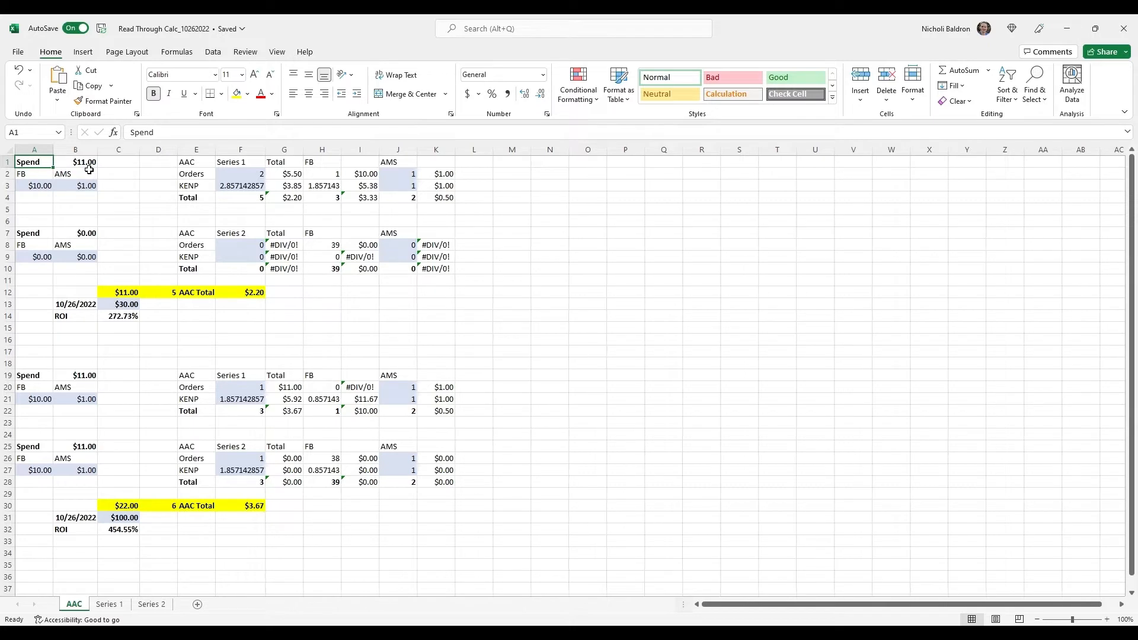
# Set the FB spend to $20 and the AMS spend to $10 for the first Series 1 block in A3:B3
pyautogui.click(88, 165)
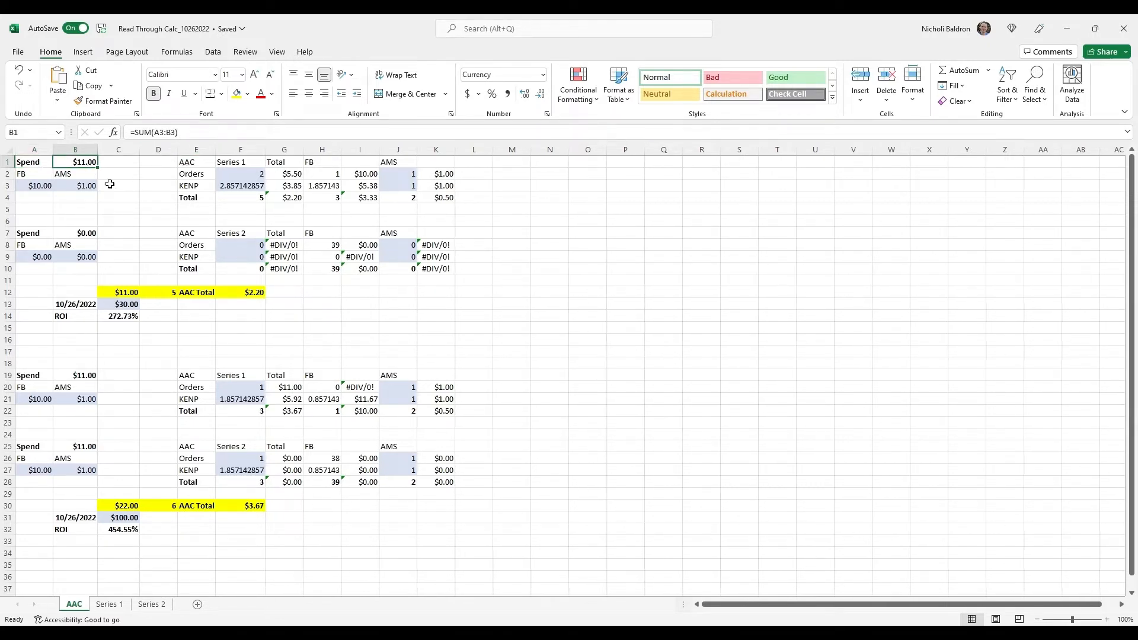
pyautogui.press('Down')
pyautogui.press('Down')
pyautogui.press('Left')
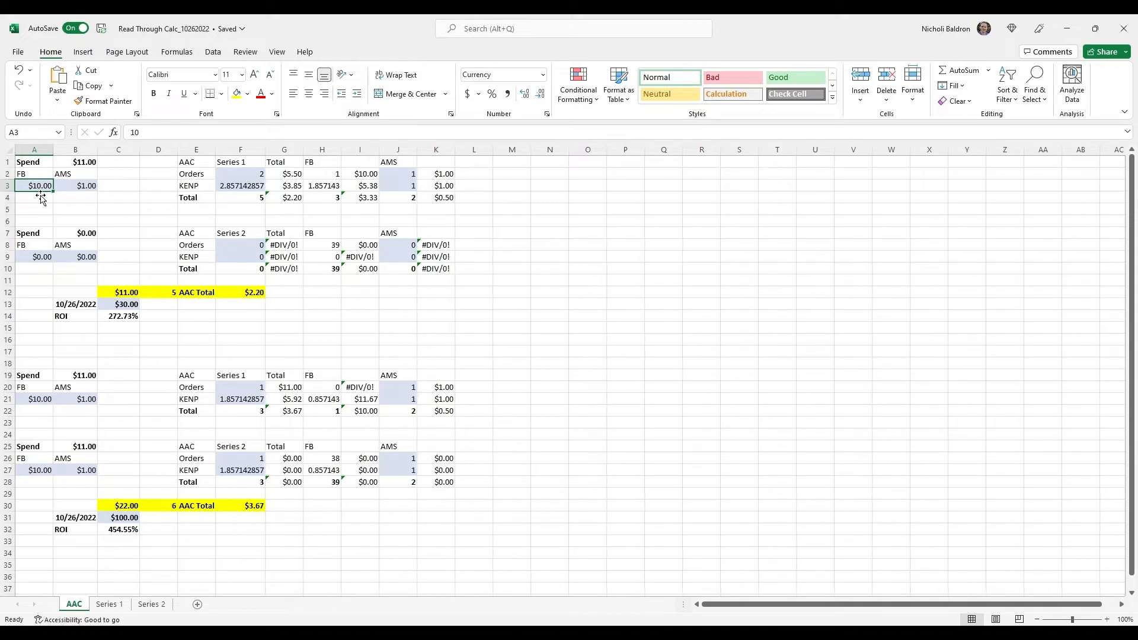
pyautogui.write('20')
pyautogui.press('Tab')
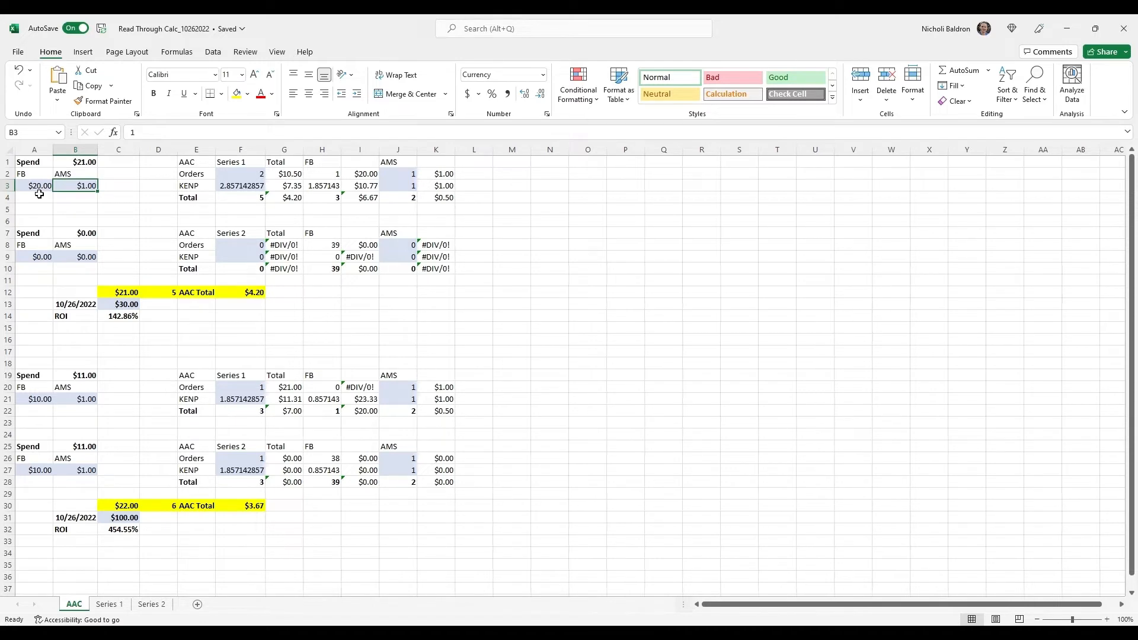
pyautogui.write('10')
pyautogui.press('Return')
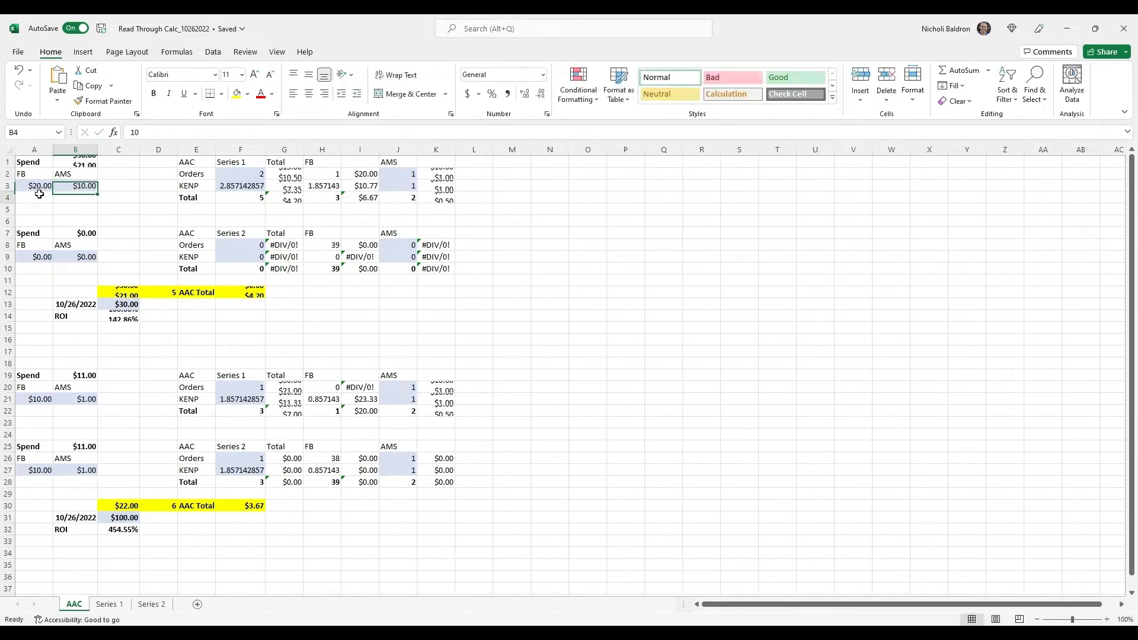
pyautogui.click(76, 167)
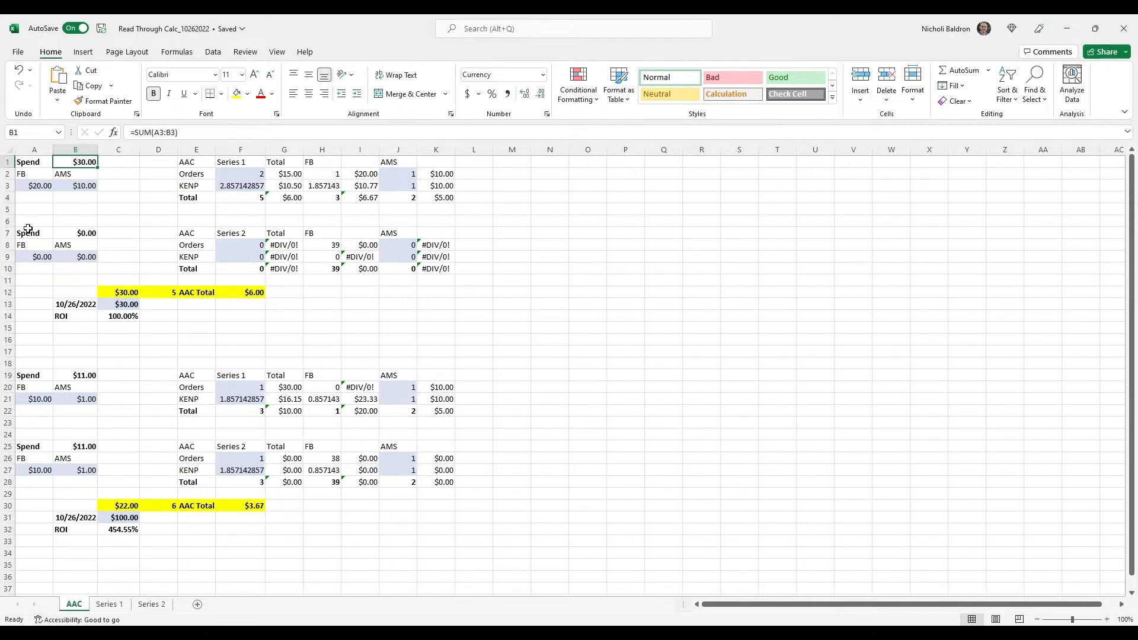
# Set the 10/26/2022 amount above the first ROI figure in C13 to $50
pyautogui.moveTo(27, 233); pyautogui.dragTo(452, 278)
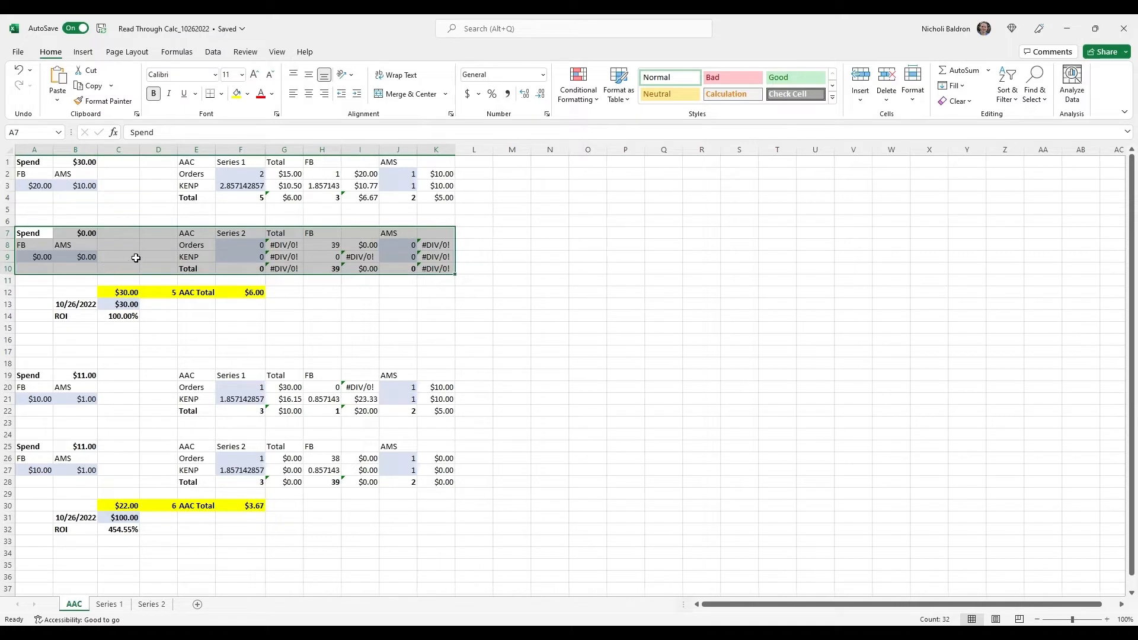
pyautogui.click(135, 258)
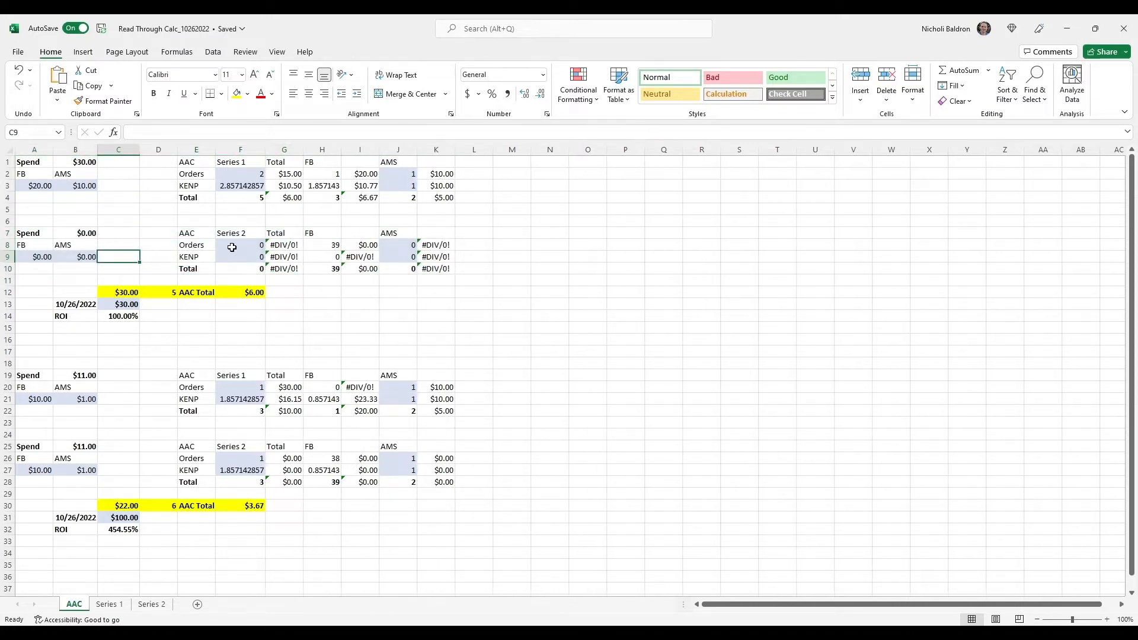
pyautogui.click(130, 294)
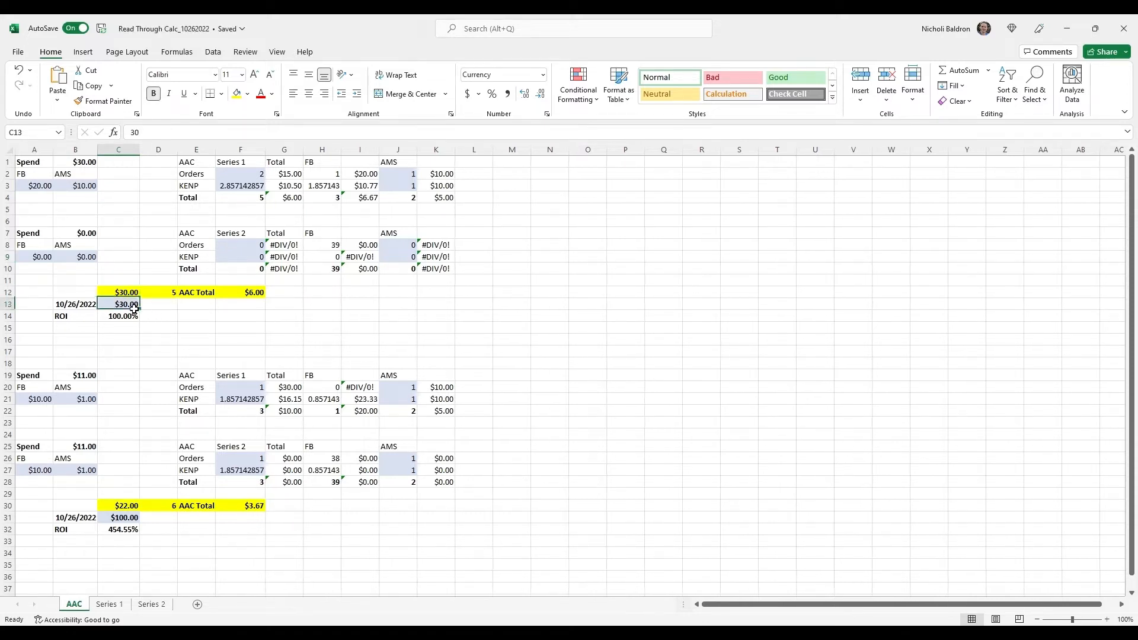
pyautogui.click(132, 305)
pyautogui.write('50')
pyautogui.press('Return')
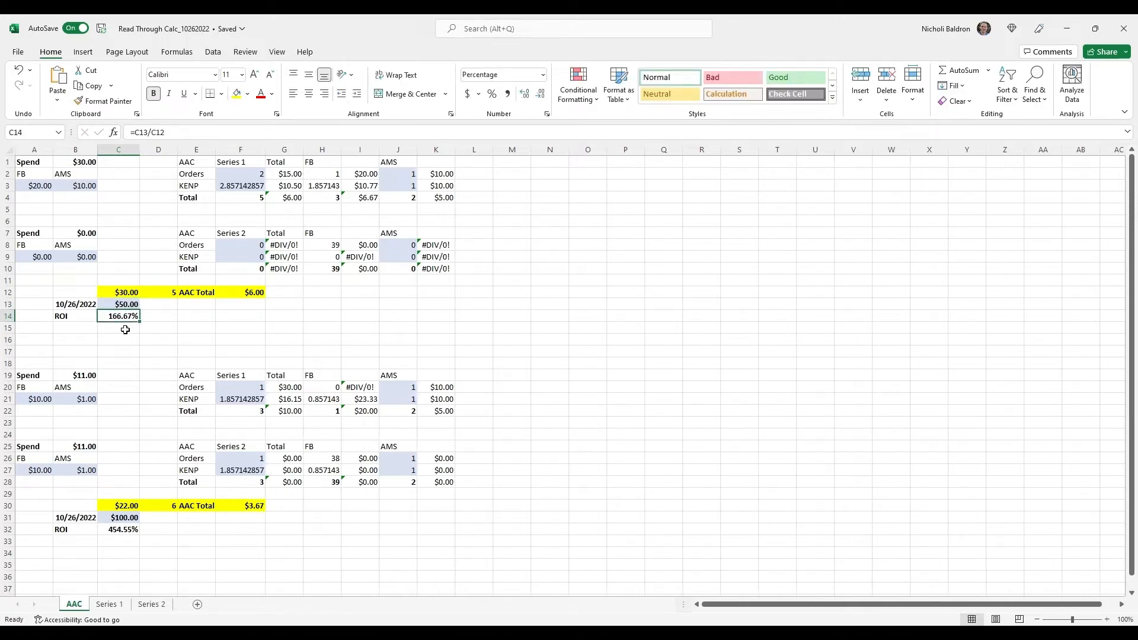
pyautogui.click(121, 329)
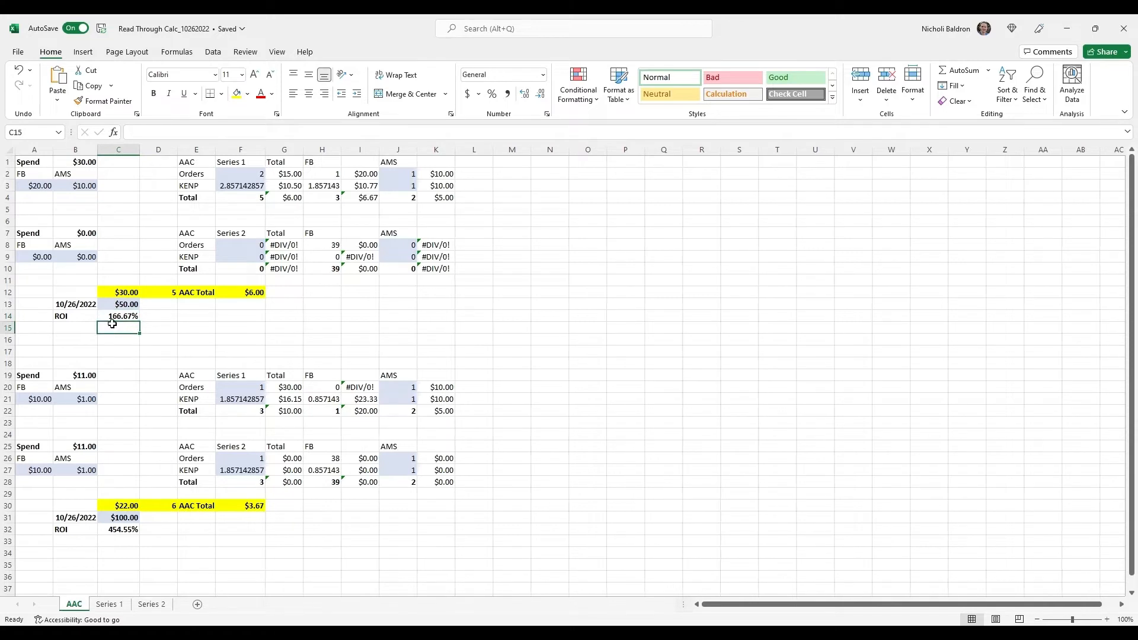
pyautogui.press('Up')
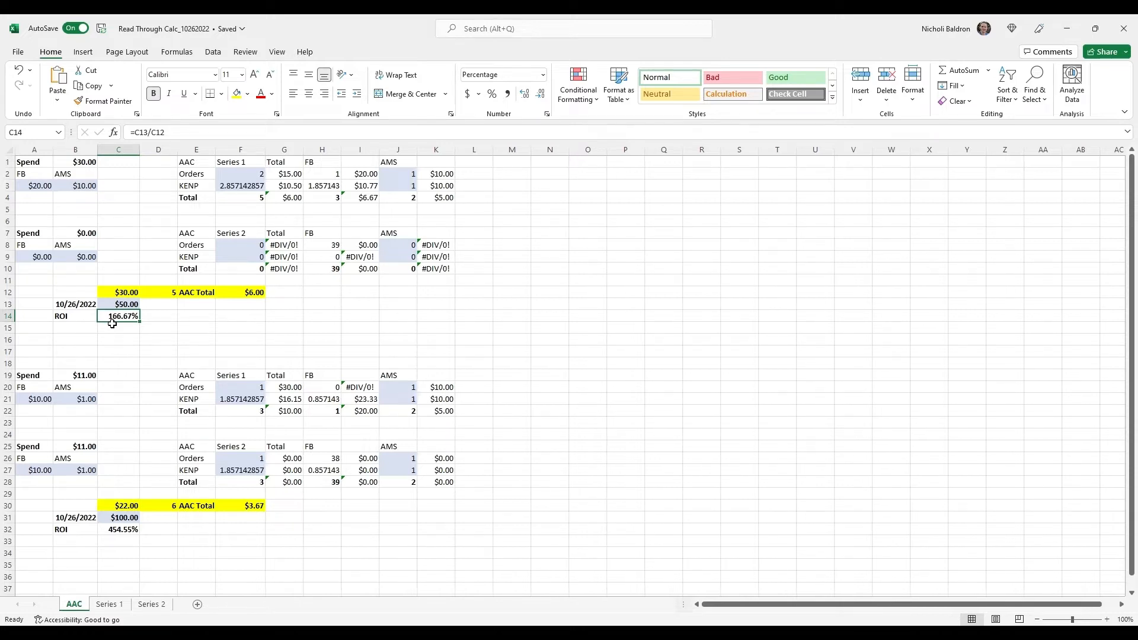
# Set the Series 1 order count in F2 to 8
pyautogui.click(242, 184)
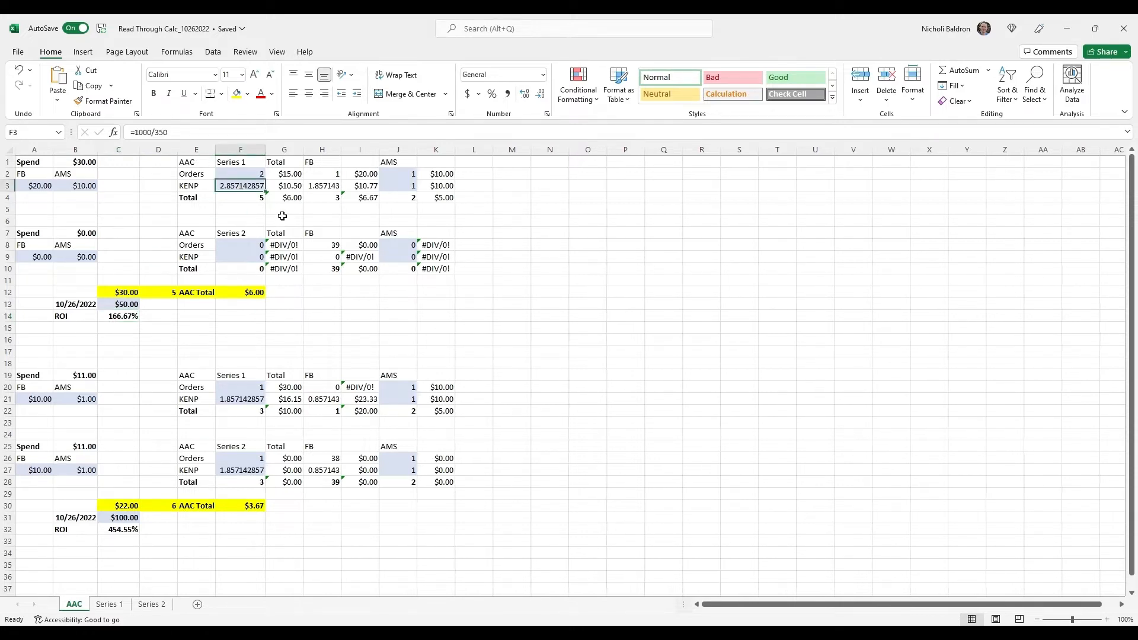
pyautogui.press('Up')
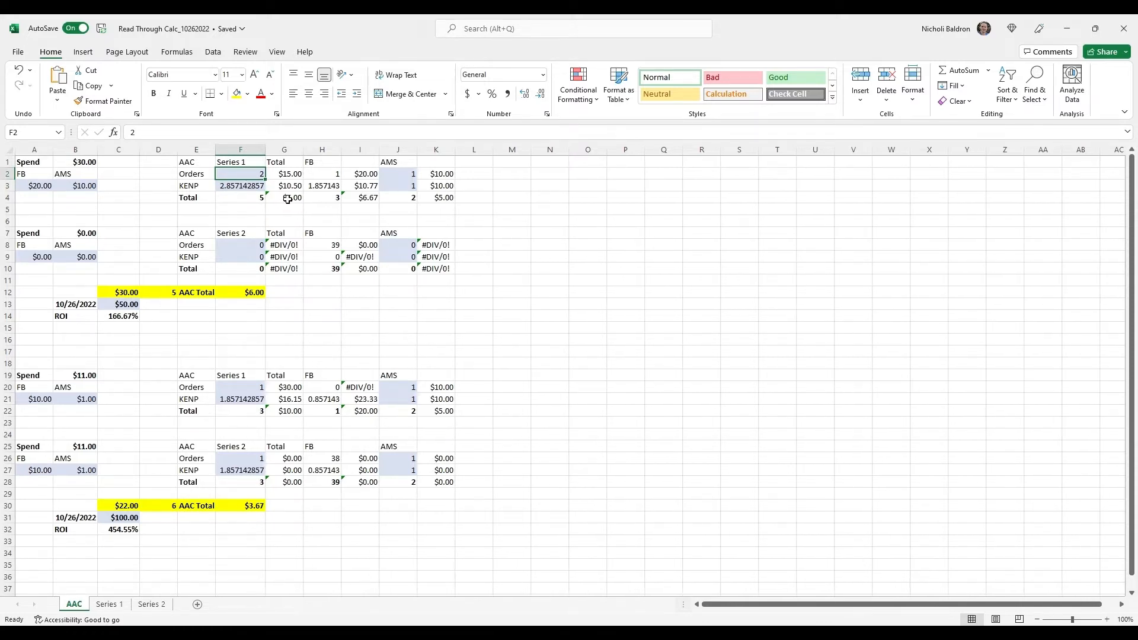
pyautogui.write('8')
pyautogui.press('Return')
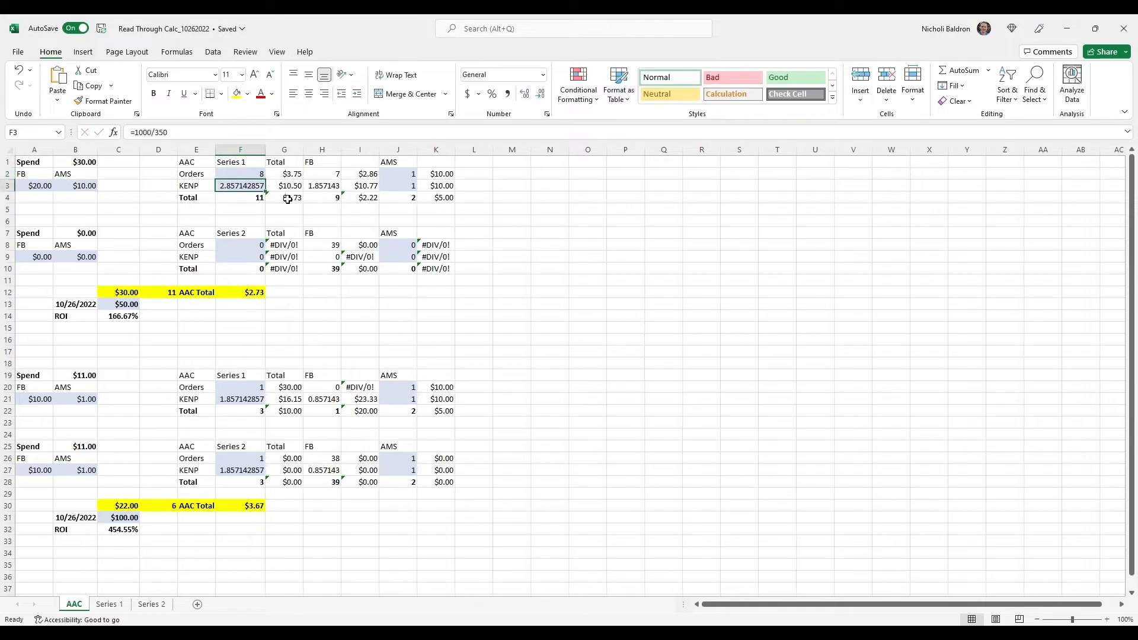
# Change the Series 1 KENP formula in F3 to =6000/350
pyautogui.click(234, 137)
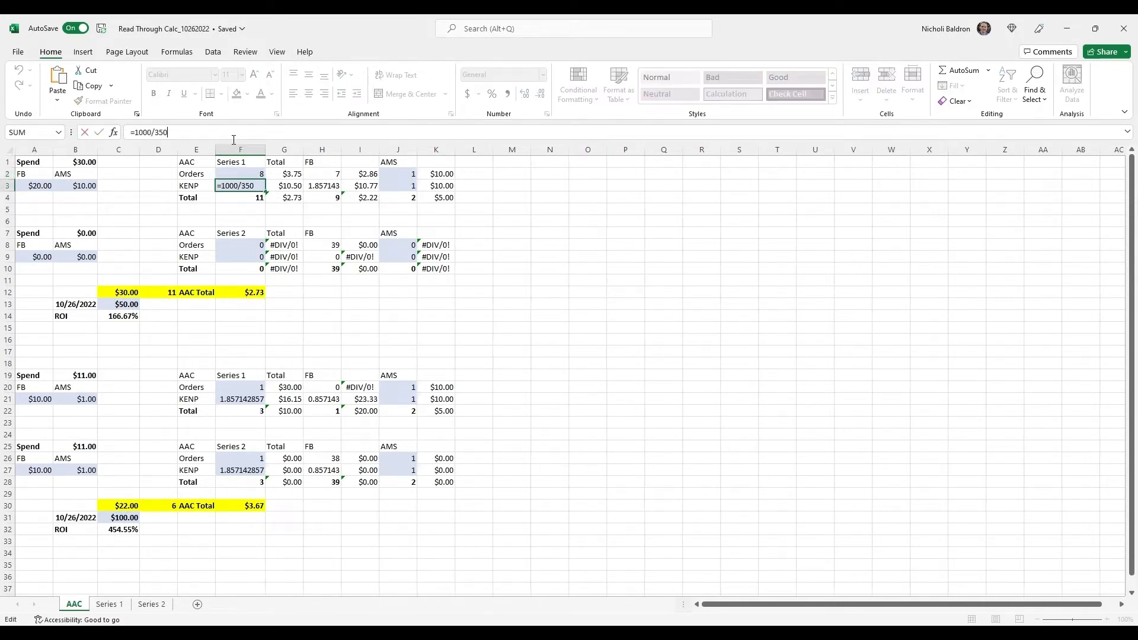
pyautogui.press('Left')
pyautogui.press('Left')
pyautogui.press('BackSpace')
pyautogui.write('6')
pyautogui.press('Return')
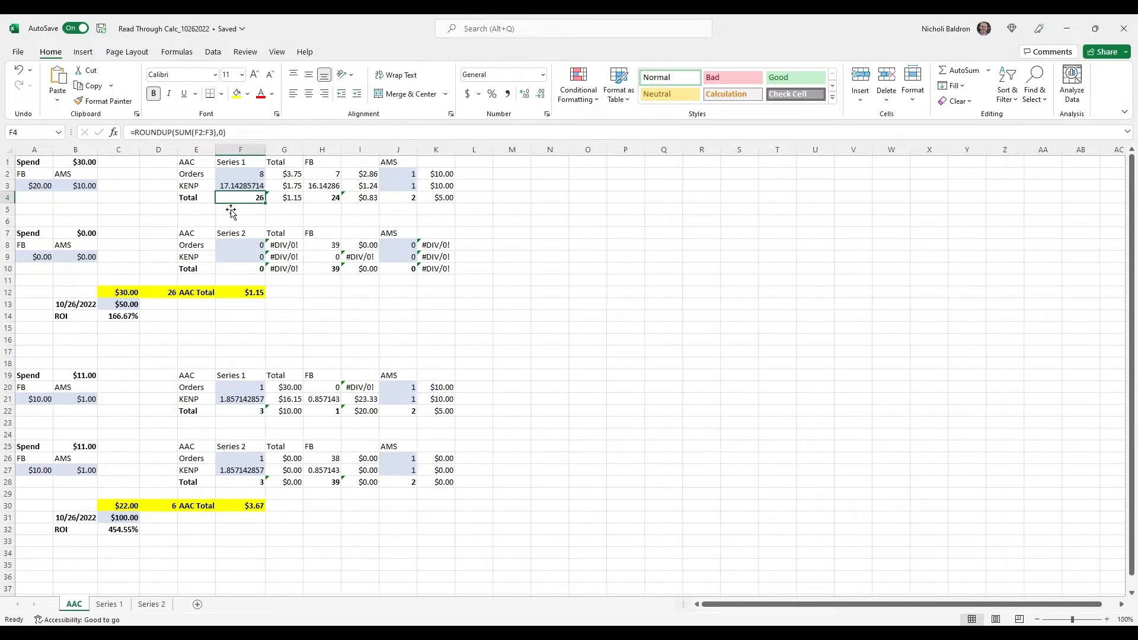
pyautogui.click(242, 189)
pyautogui.click(242, 178)
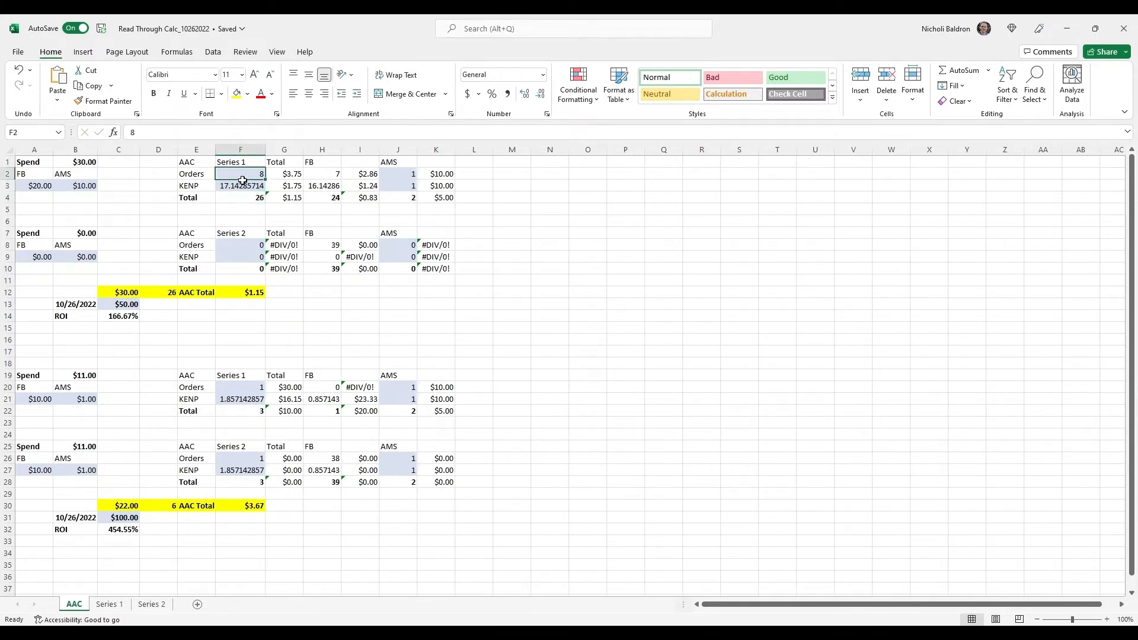
pyautogui.click(240, 202)
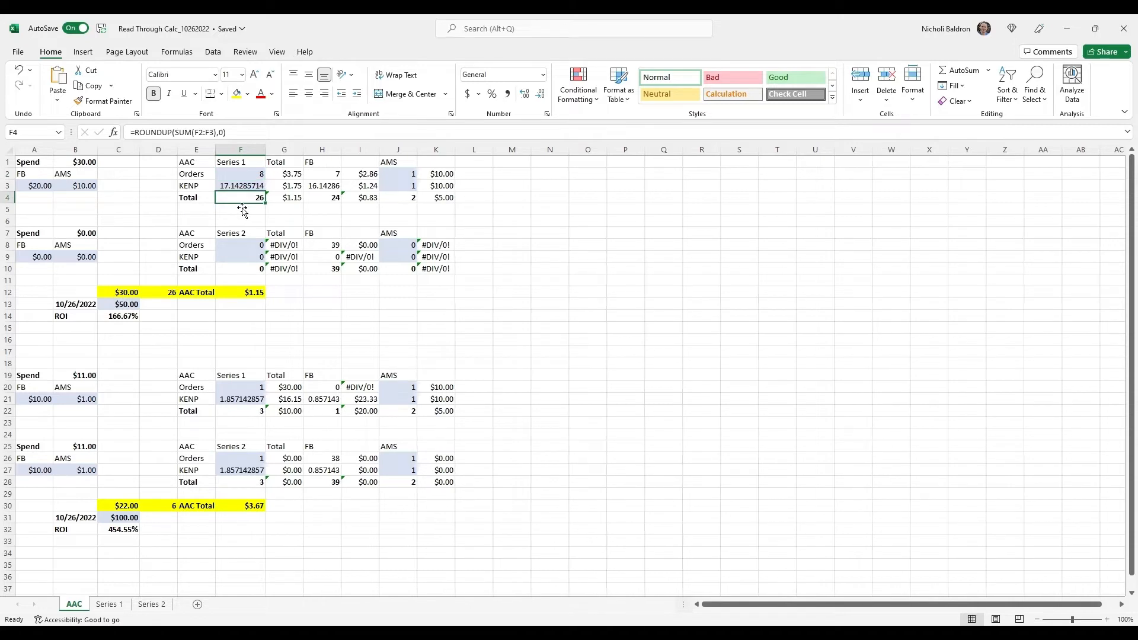
# Set the Series 1 AMS orders in J2 to 3 and enter =2000/350 as the AMS KENP in J3
pyautogui.click(413, 177)
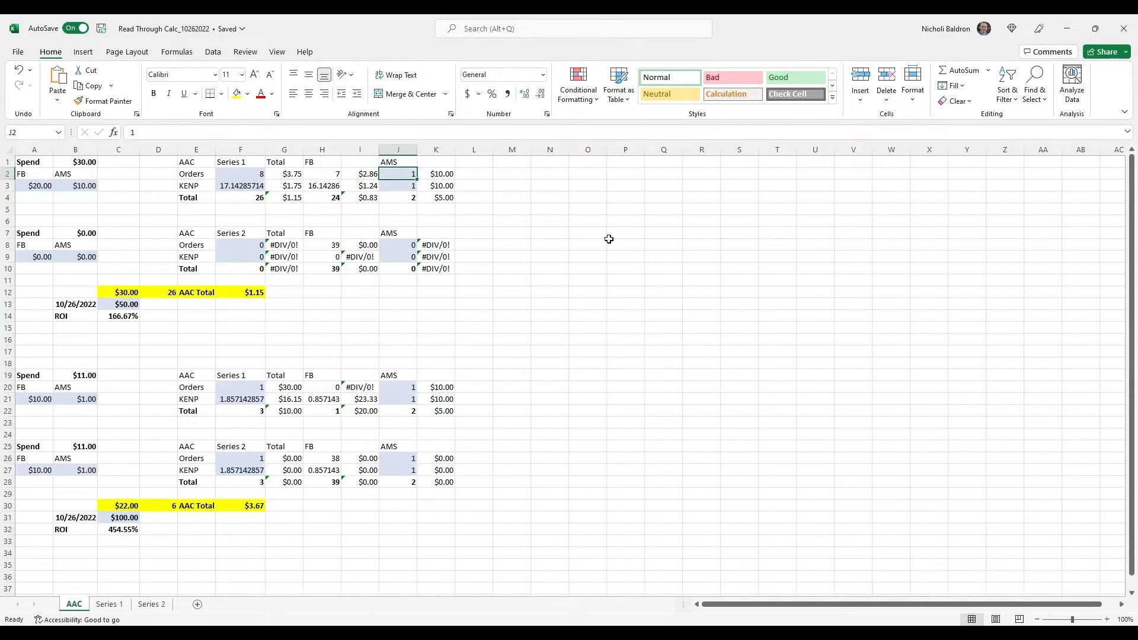
pyautogui.write('3')
pyautogui.press('Return')
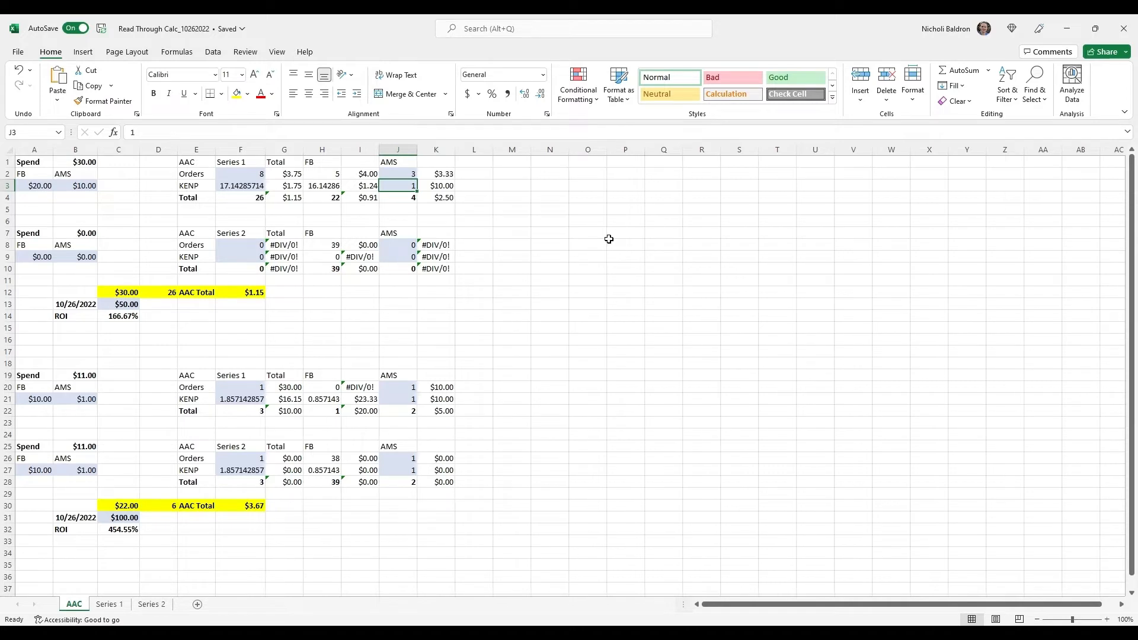
pyautogui.write('=')
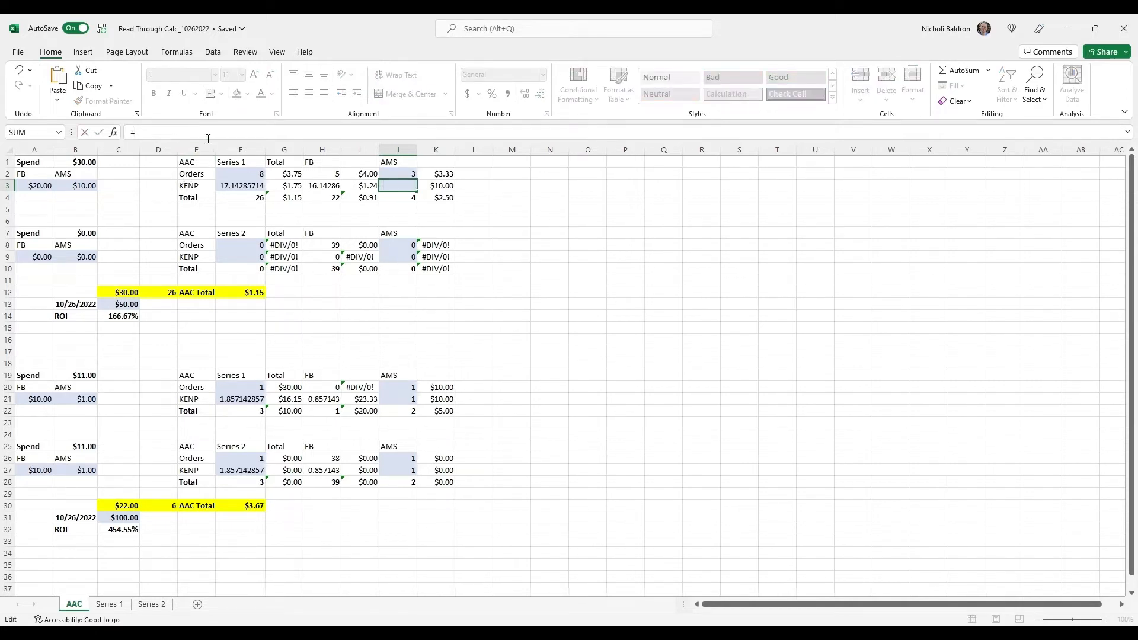
pyautogui.write('2000/350')
pyautogui.press('Return')
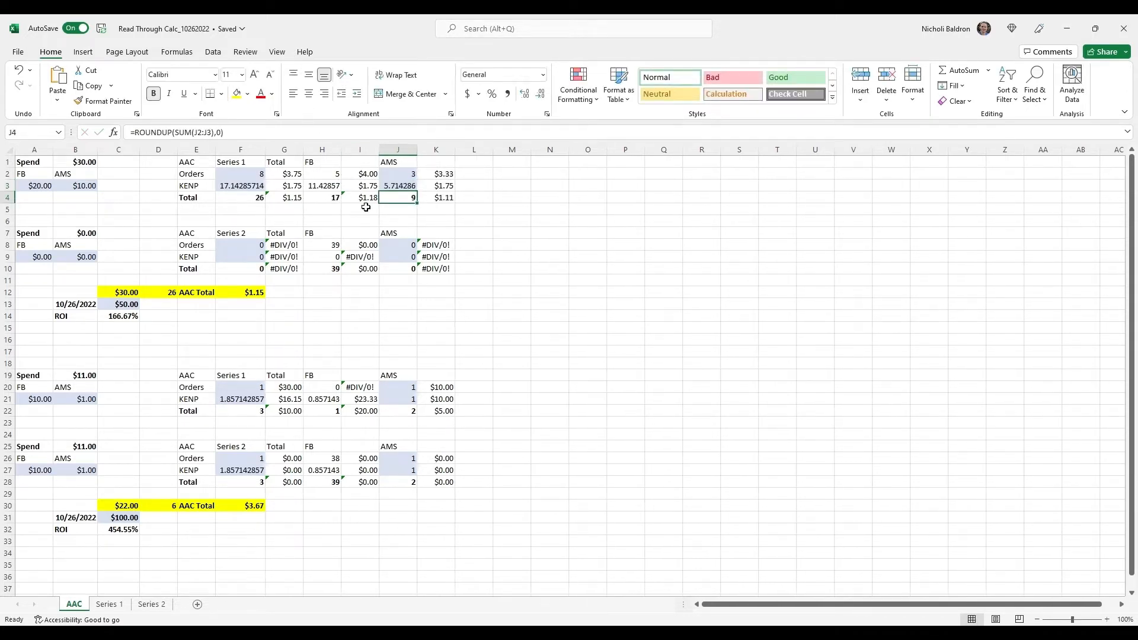
# Examine how the Series 1 FB orders, KENP and total are calculated, and compare the FB total with the AMS total
pyautogui.click(338, 189)
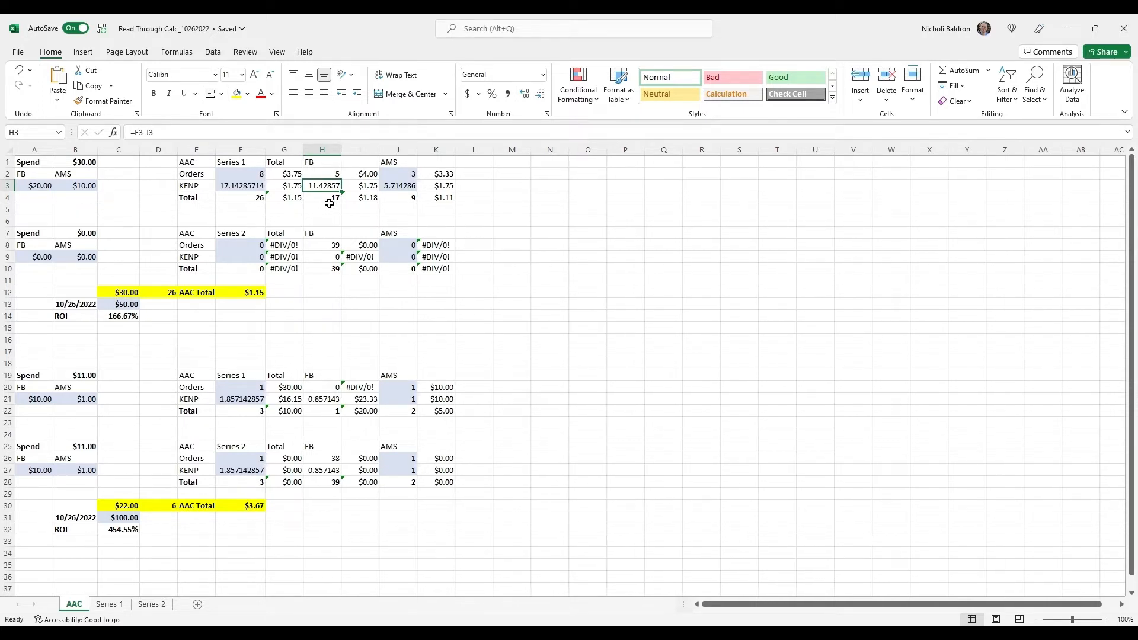
pyautogui.click(327, 177)
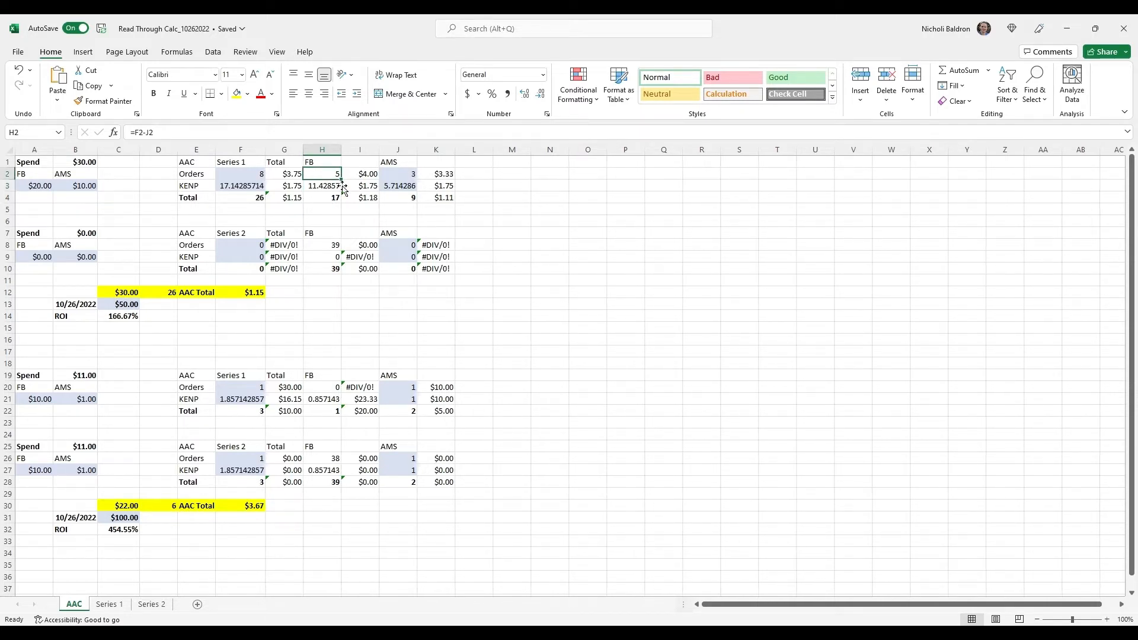
pyautogui.click(336, 190)
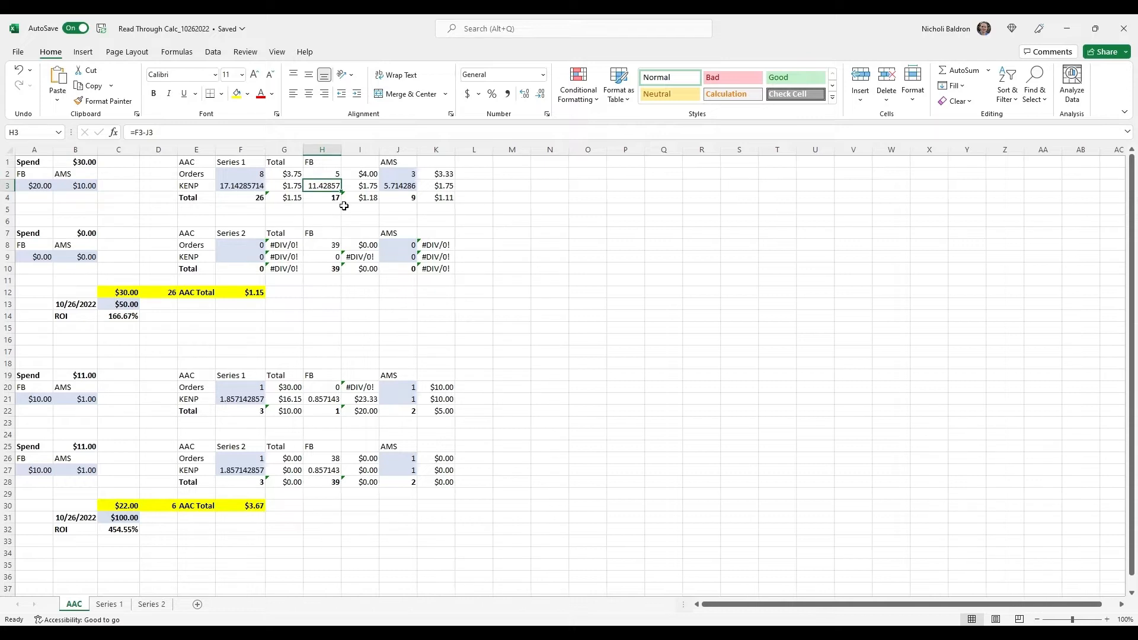
pyautogui.click(330, 201)
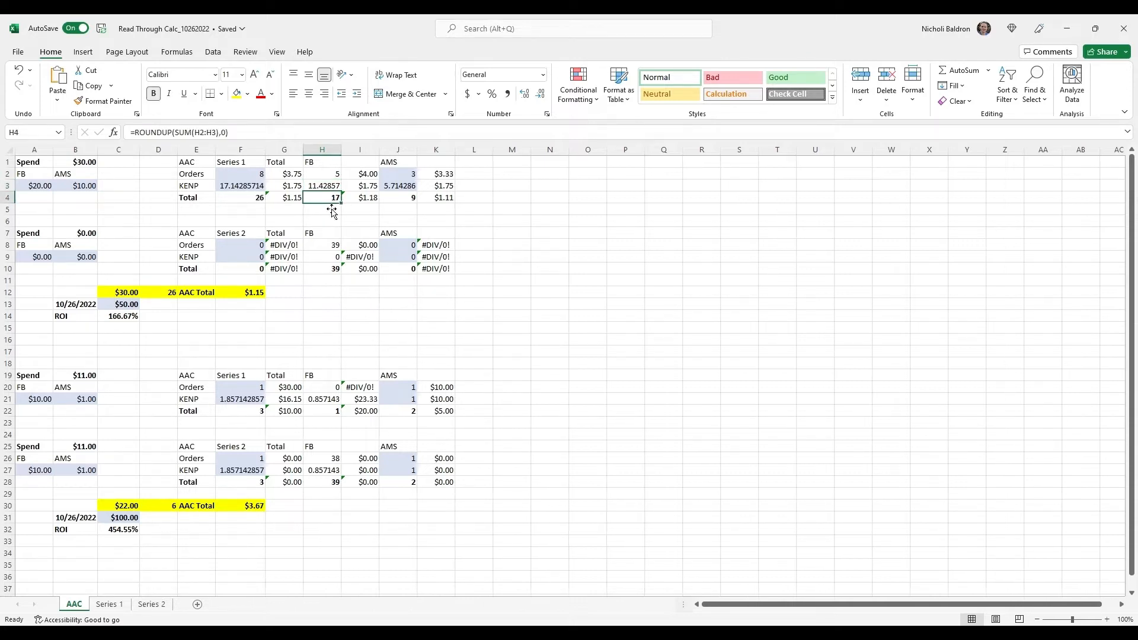
pyautogui.press('Right')
pyautogui.press('Right')
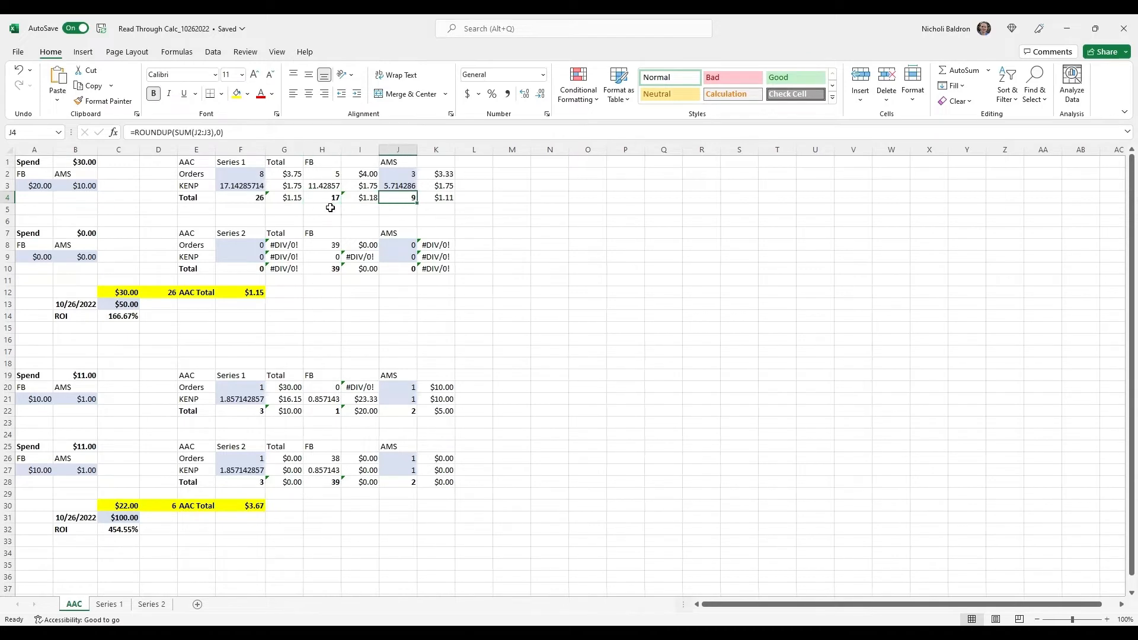
pyautogui.press('Left')
pyautogui.press('Left')
pyautogui.press('Right')
# Compare the FB and AMS costs per order and per KENP read in the first Series 1 block
pyautogui.press('Up')
pyautogui.press('Up')
pyautogui.press('Up')
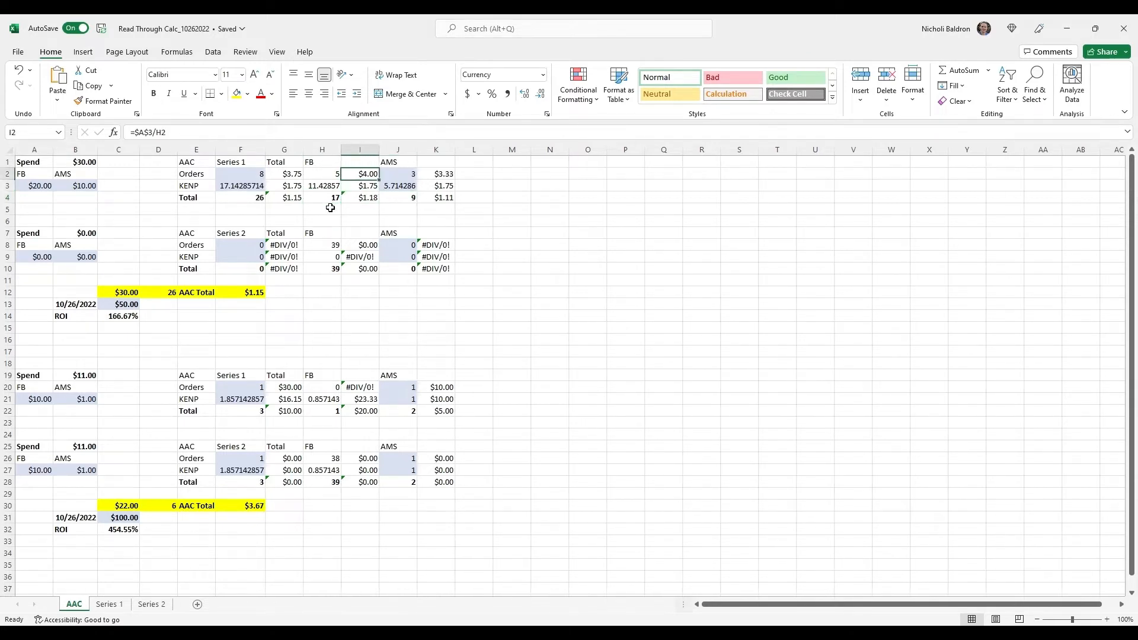
pyautogui.press('Down')
pyautogui.press('Down')
pyautogui.press('Up')
pyautogui.press('Right')
pyautogui.press('Right')
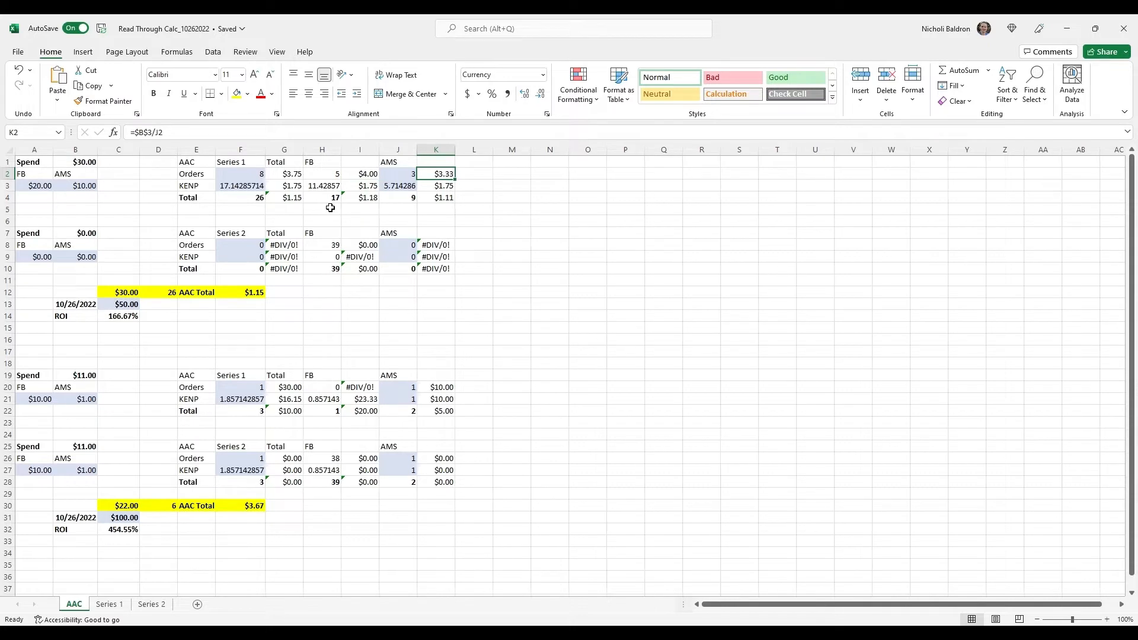
pyautogui.press('Down')
pyautogui.press('Left')
pyautogui.press('Left')
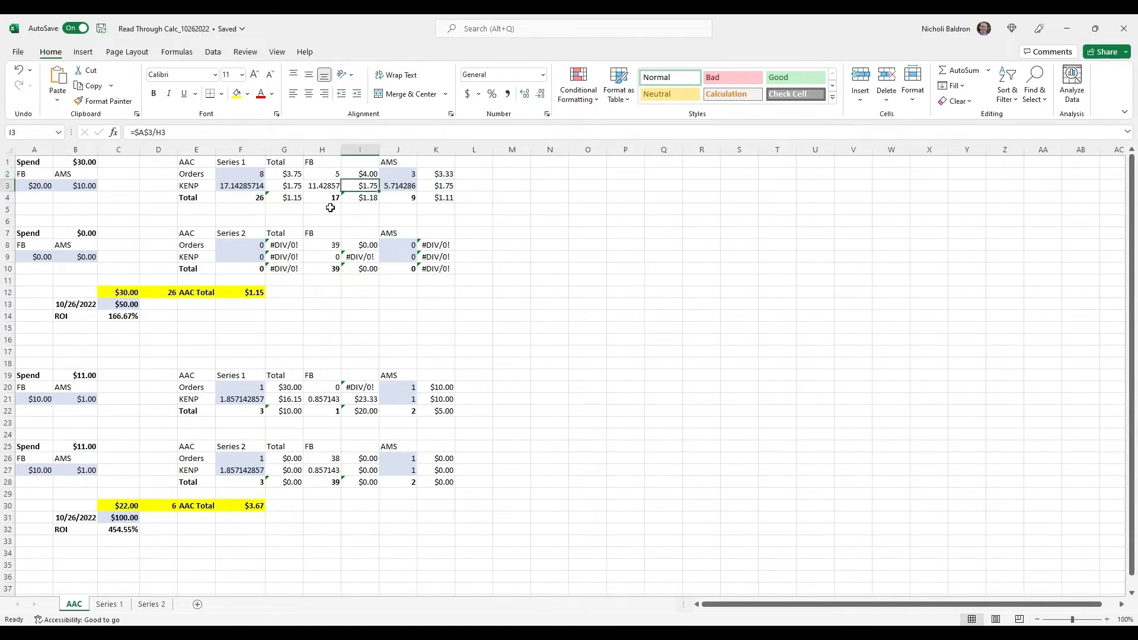
pyautogui.press('Right')
pyautogui.press('Right')
pyautogui.press('Left')
pyautogui.press('Left')
pyautogui.press('Right')
pyautogui.press('Right')
# Compare the FB and AMS costs on the Series 1 total row, and check the combined AAC Total cost in row 12
pyautogui.press('Down')
pyautogui.press('Left')
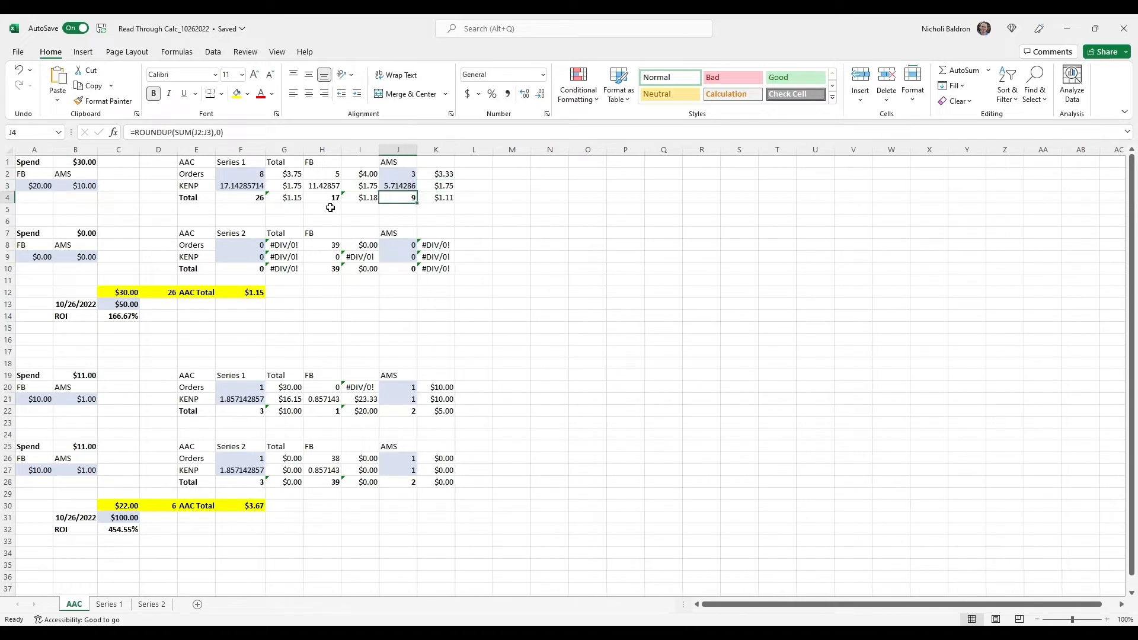
pyautogui.press('Left')
pyautogui.press('Right')
pyautogui.press('Right')
pyautogui.press('Left')
pyautogui.press('Right')
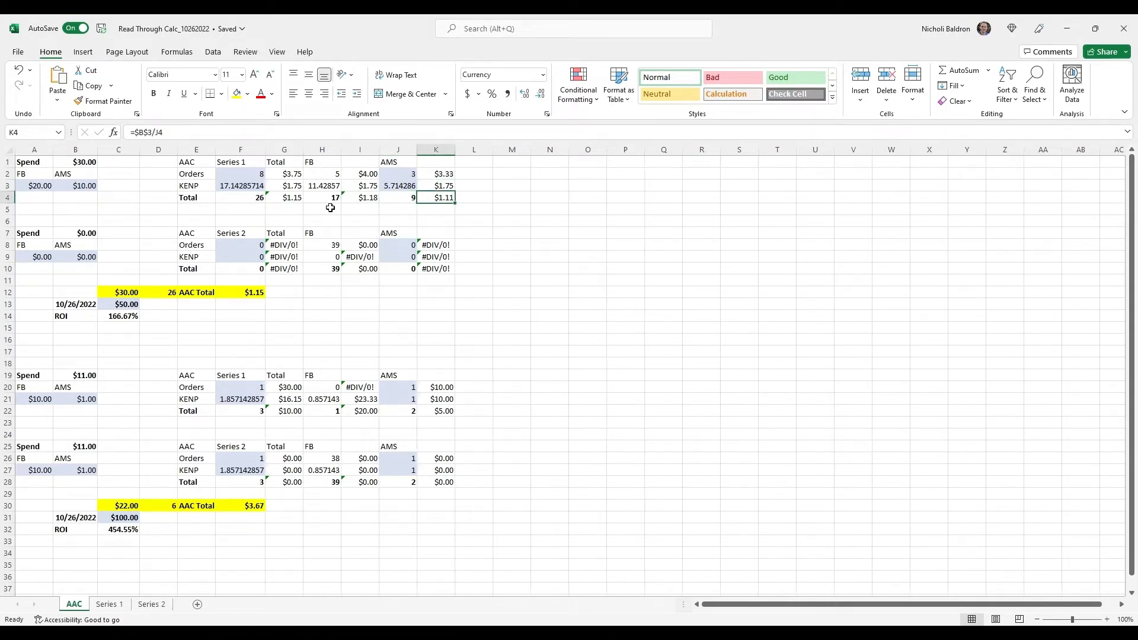
pyautogui.press('Left')
pyautogui.press('Left')
pyautogui.press('Left')
pyautogui.press('Right')
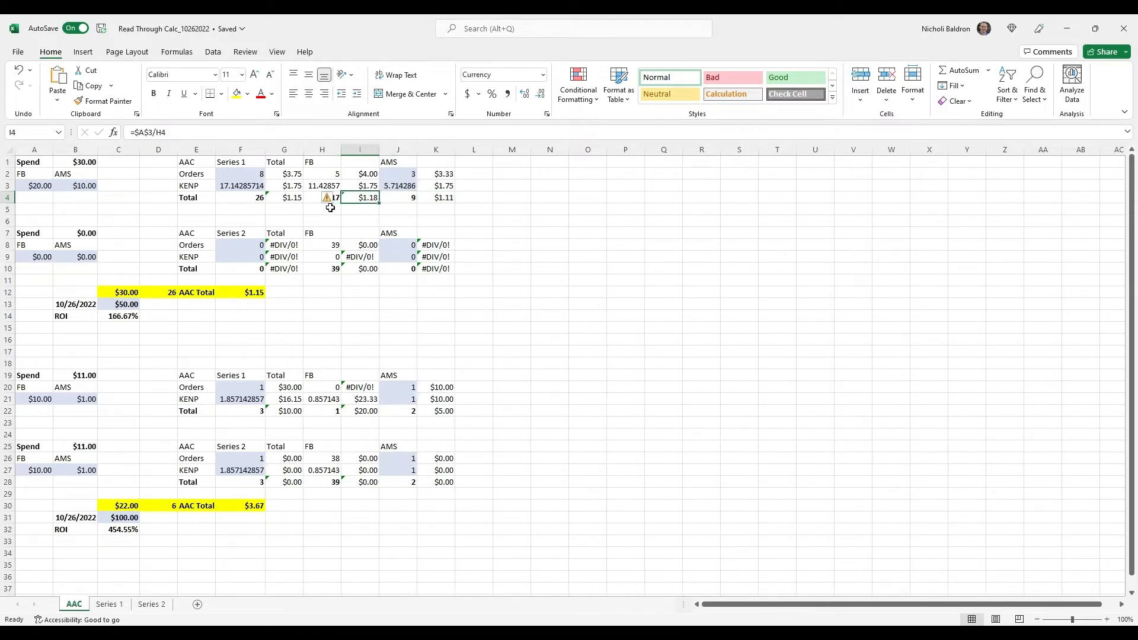
pyautogui.click(230, 296)
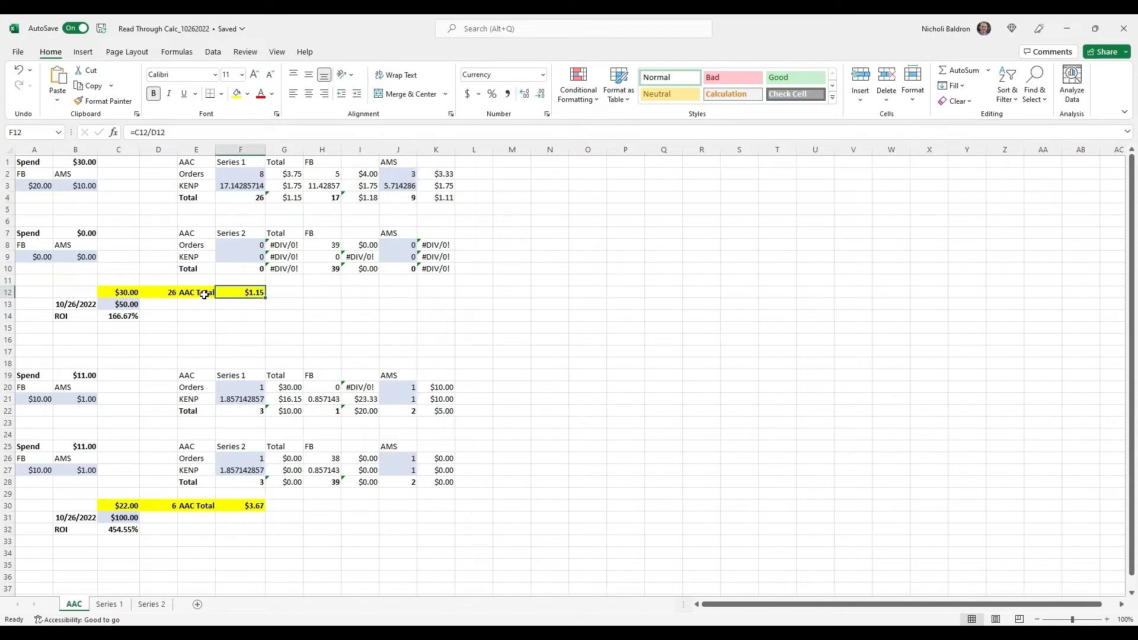
pyautogui.click(191, 296)
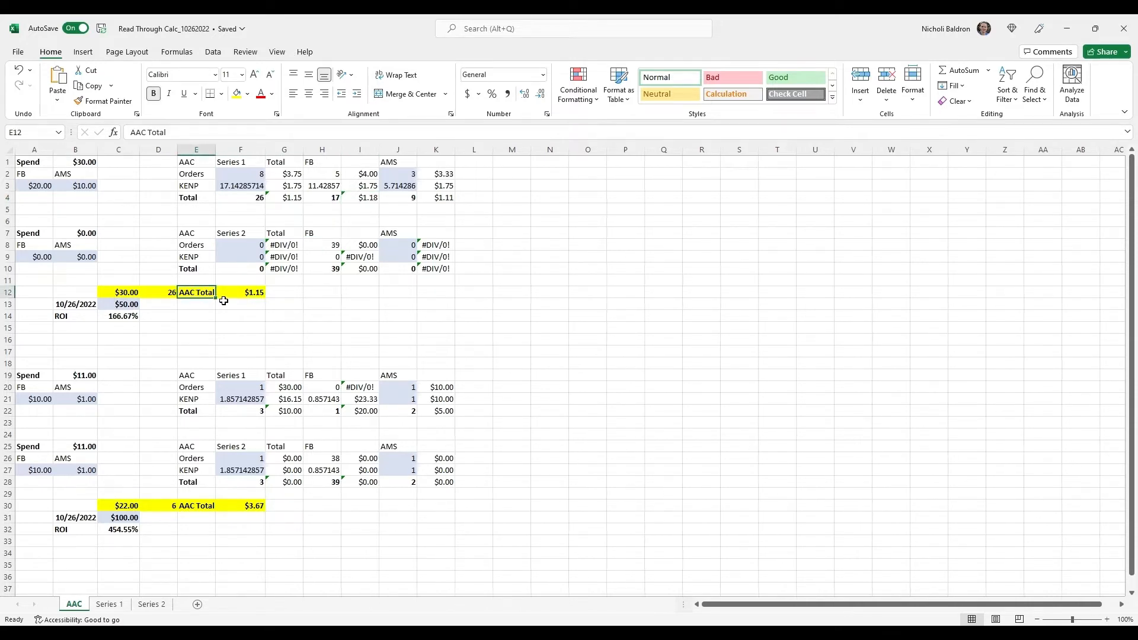
# Examine how the combined AAC Total cost in F12 is calculated
pyautogui.click(224, 296)
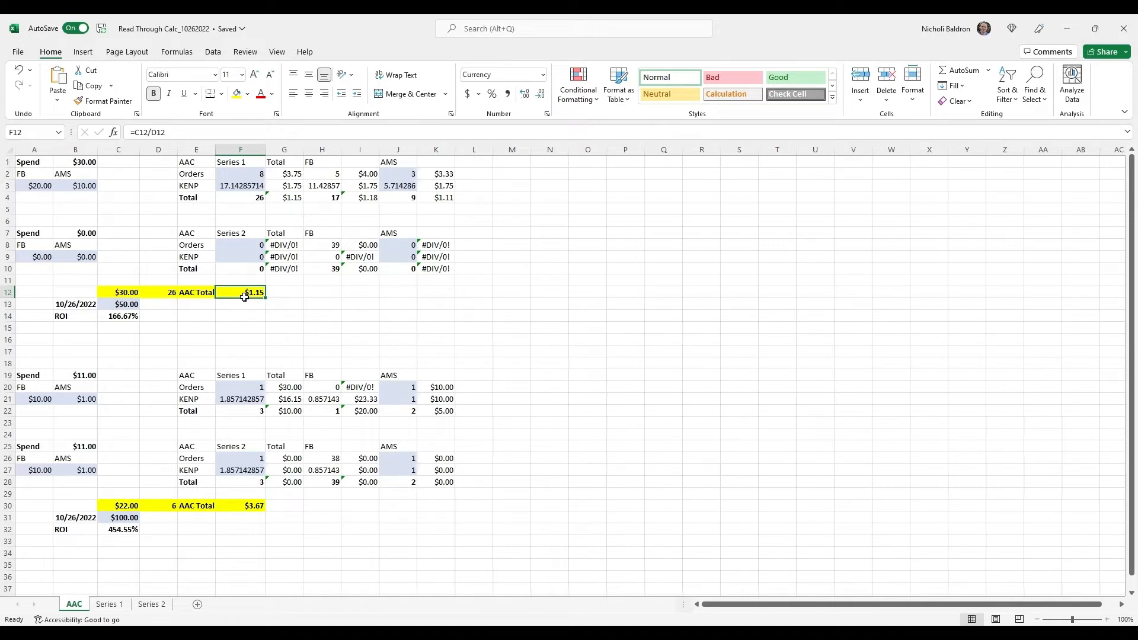
pyautogui.click(244, 317)
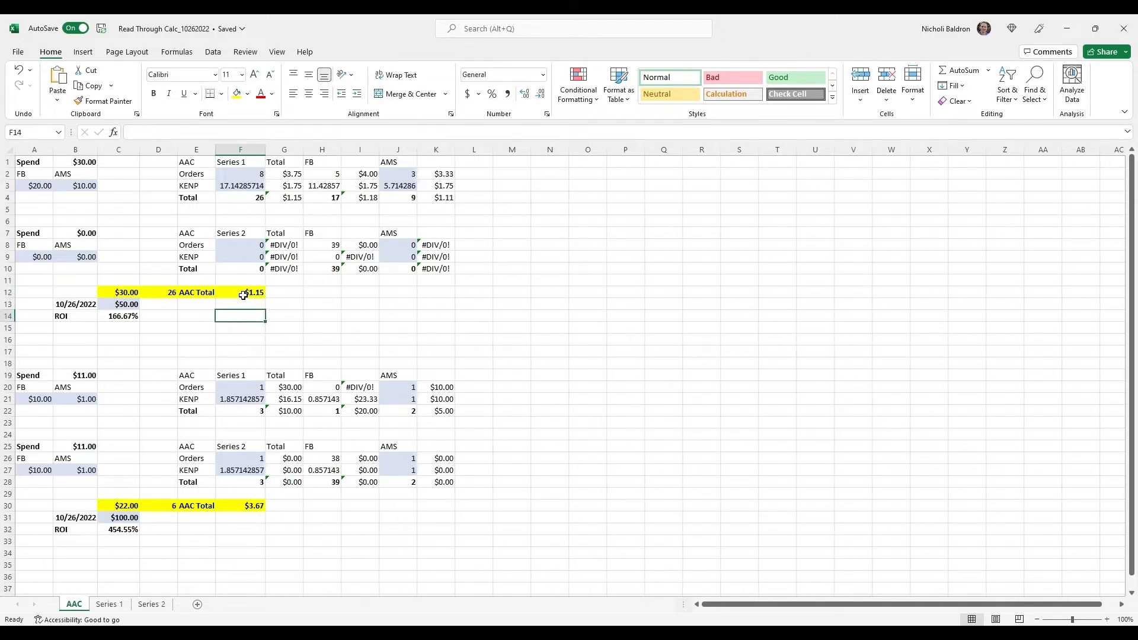
pyautogui.click(244, 292)
pyautogui.click(254, 314)
pyautogui.click(196, 325)
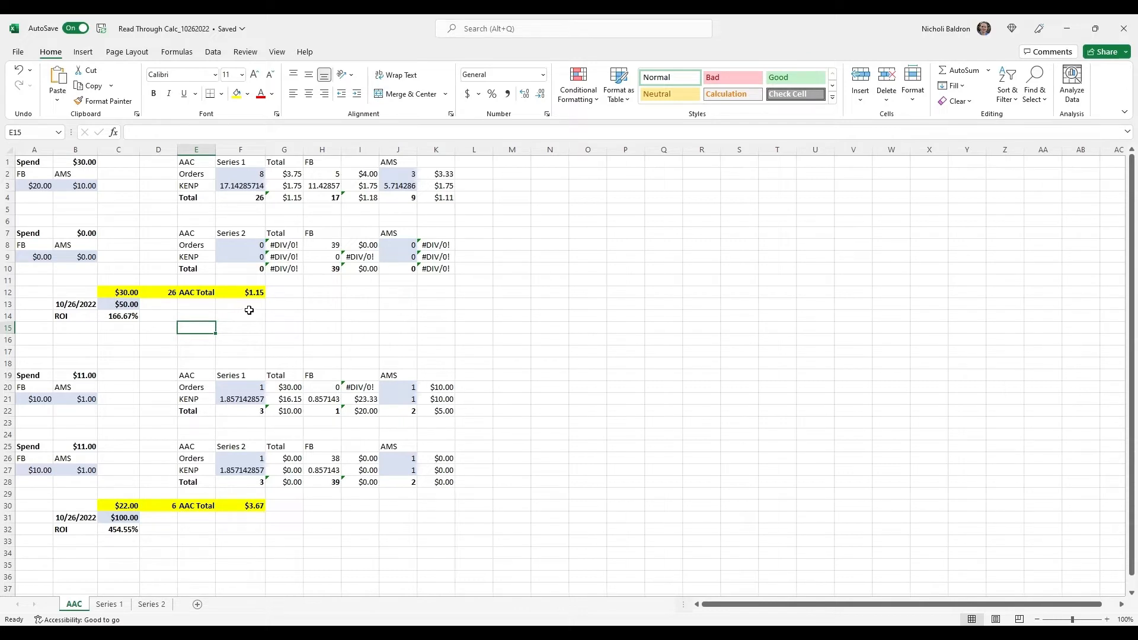
# Overwrite the combined AAC Total cost in F12 with 3.25
pyautogui.click(244, 295)
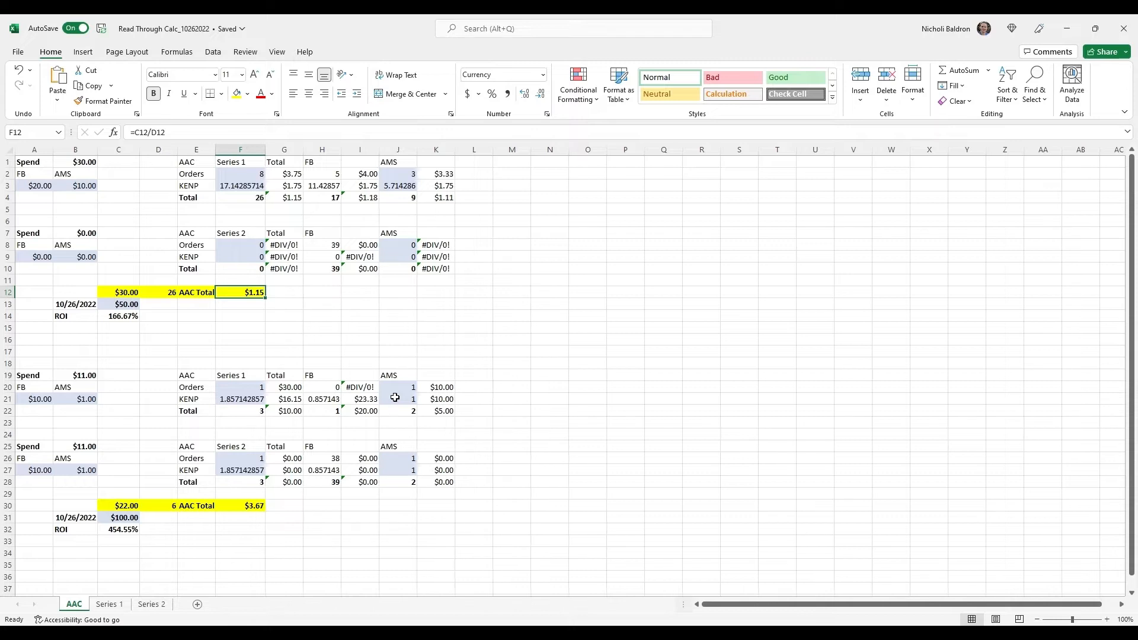
pyautogui.write('3.25')
pyautogui.press('Return')
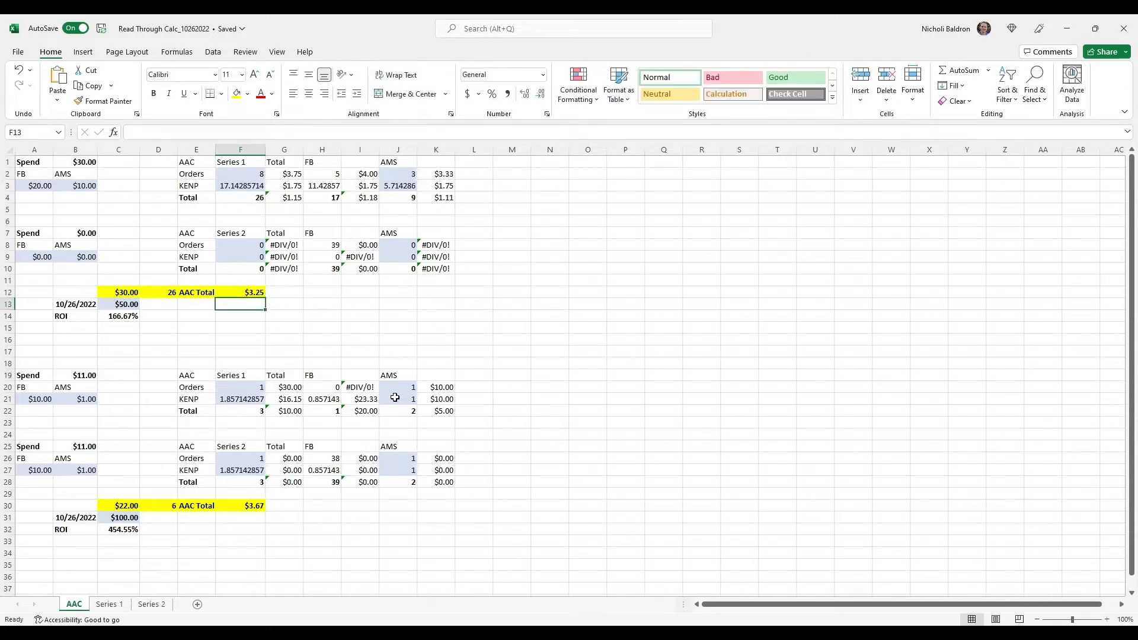
pyautogui.press('Up')
pyautogui.press('Right')
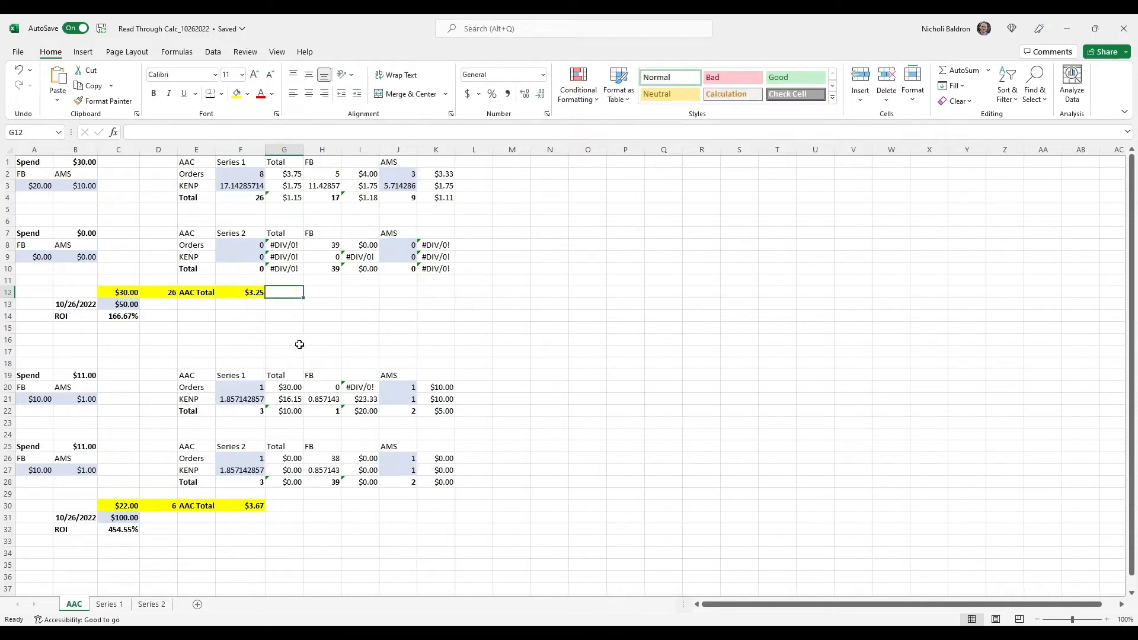
pyautogui.click(236, 294)
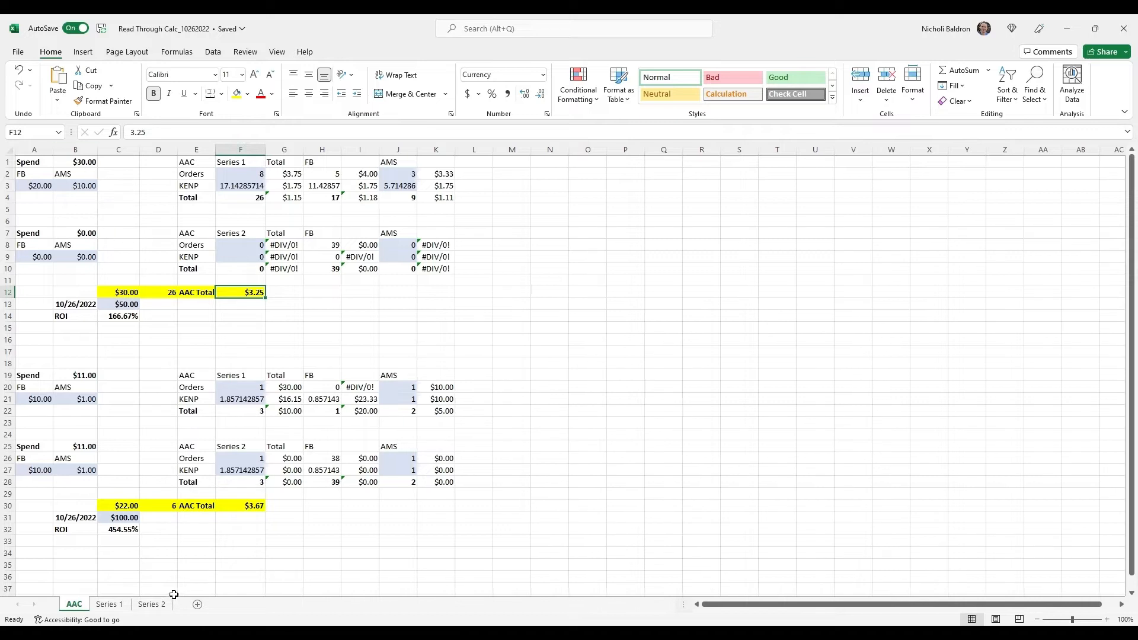
# Trace the Acquisition cost on the Series 1 sheet to its source, and set the AAC sheet's Series 1 total cost in G4 to 3.25
pyautogui.click(115, 608)
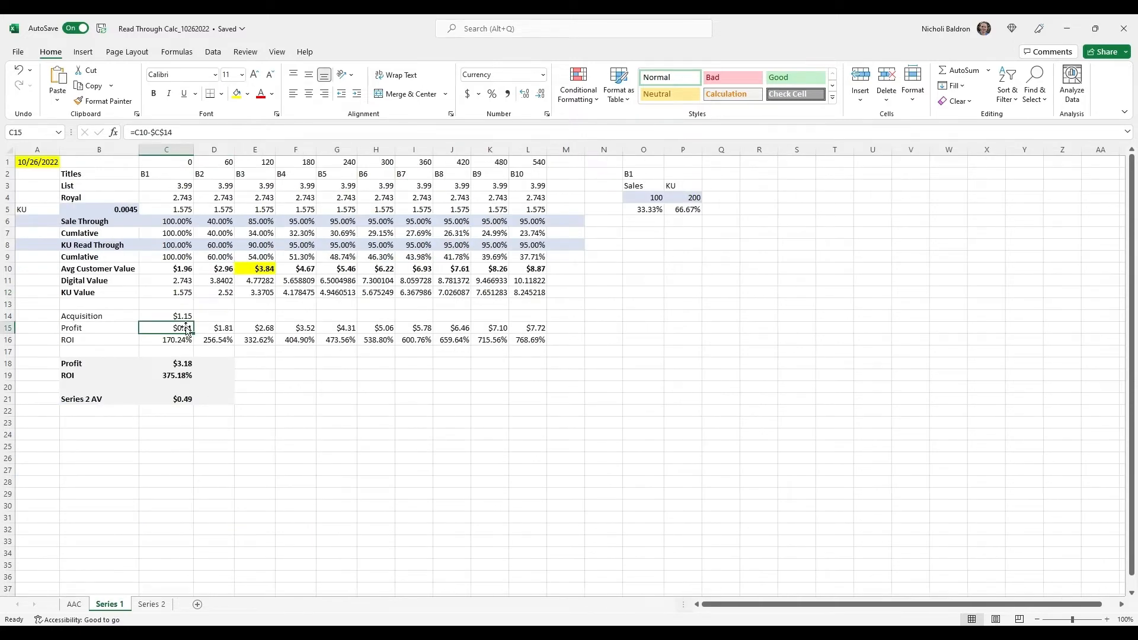
pyautogui.click(178, 317)
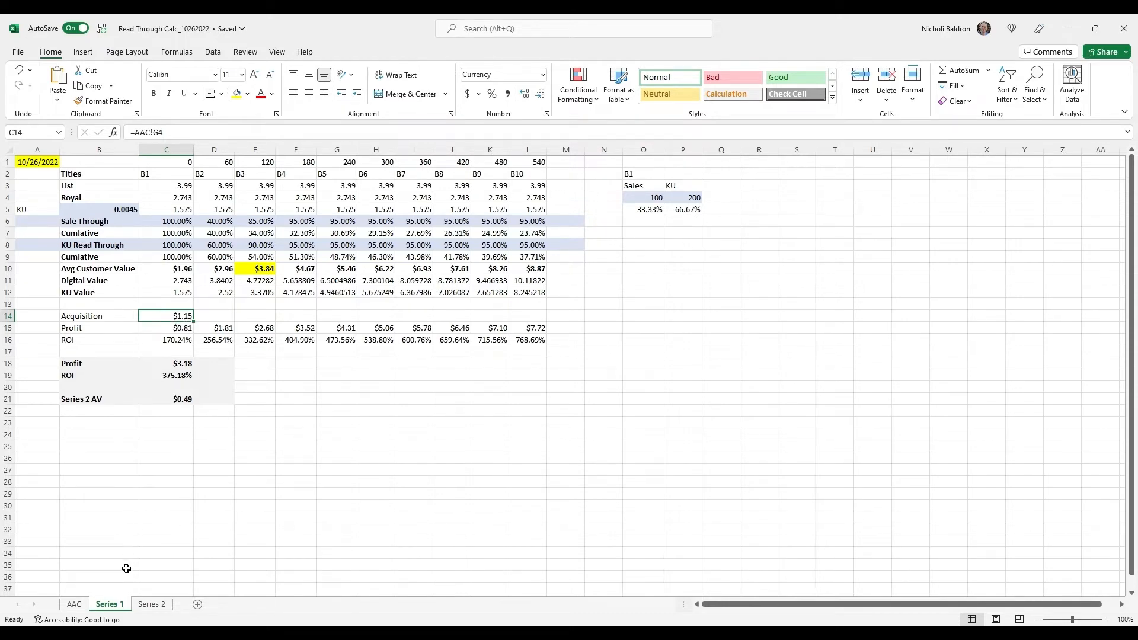
pyautogui.click(74, 604)
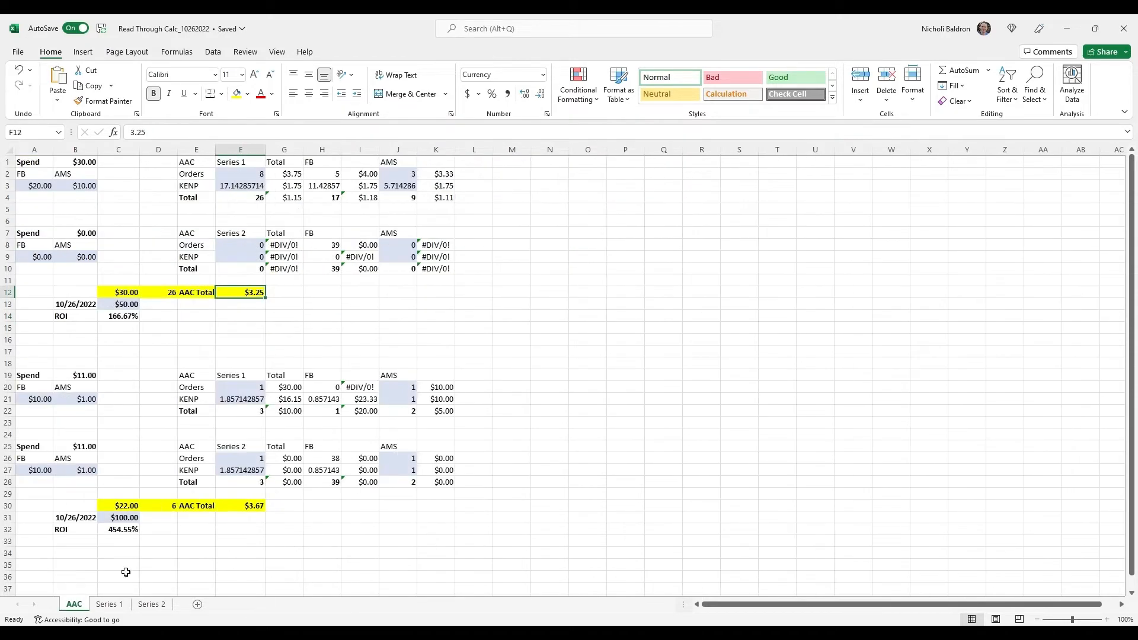
pyautogui.click(286, 200)
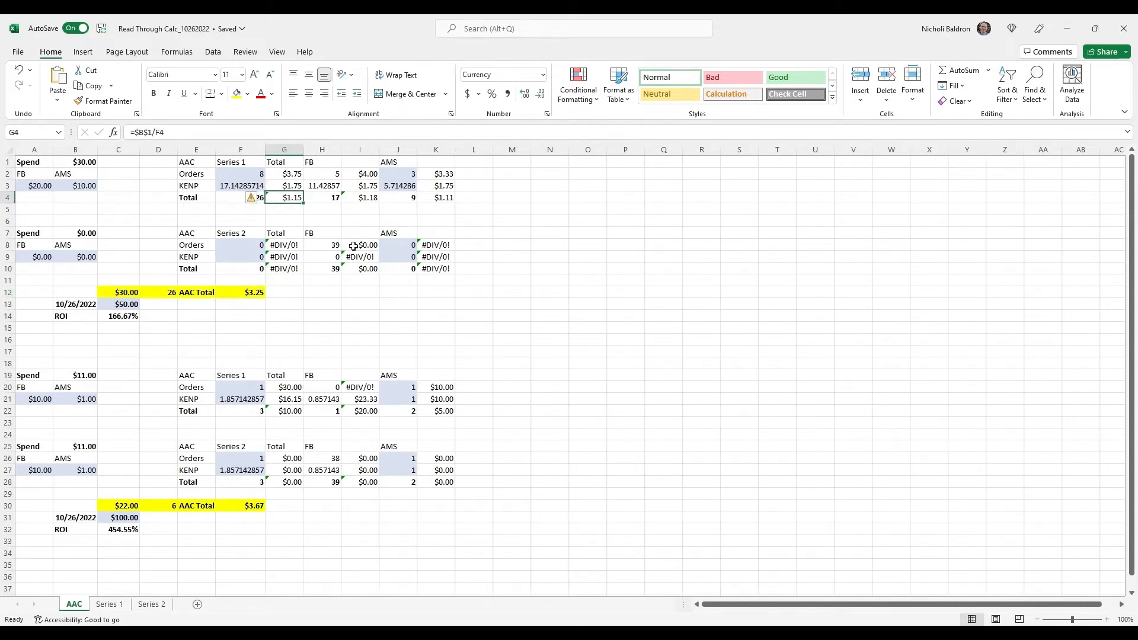
pyautogui.write('3.25')
pyautogui.press('Return')
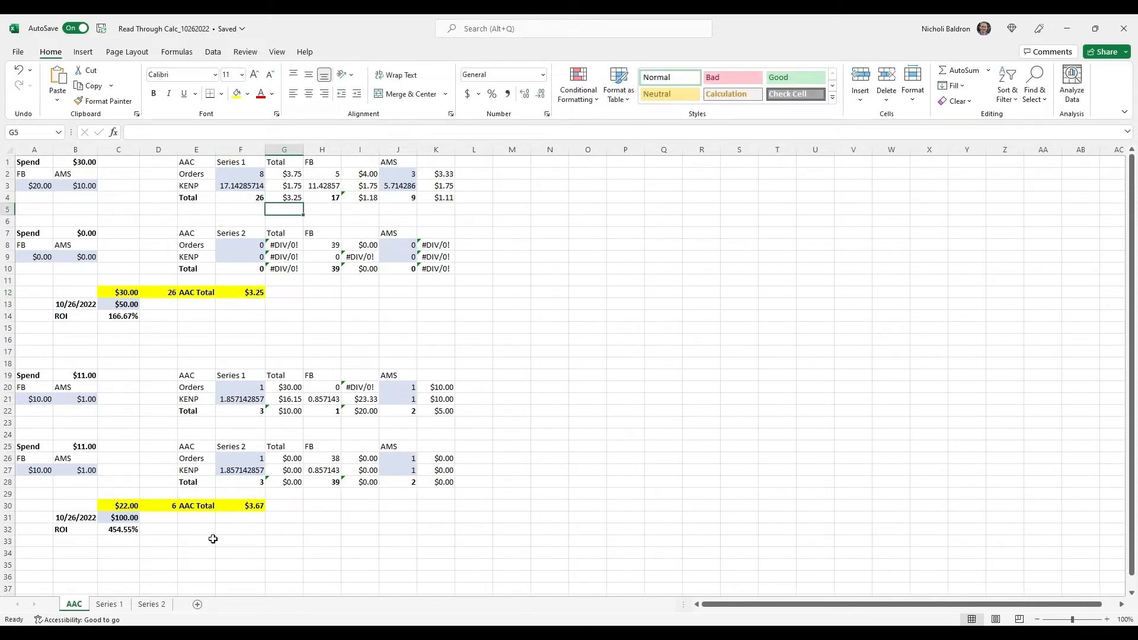
# Review the Acquisition cost in C14 of the Series 1 sheet with the profit and ROI rows beneath it
pyautogui.click(109, 604)
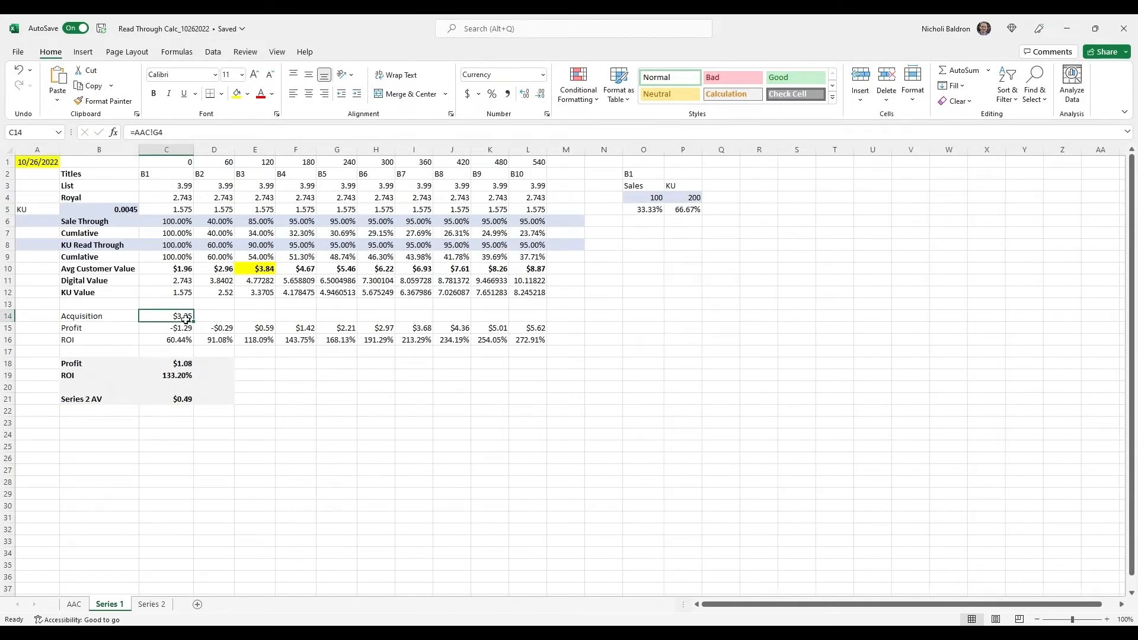
pyautogui.click(333, 398)
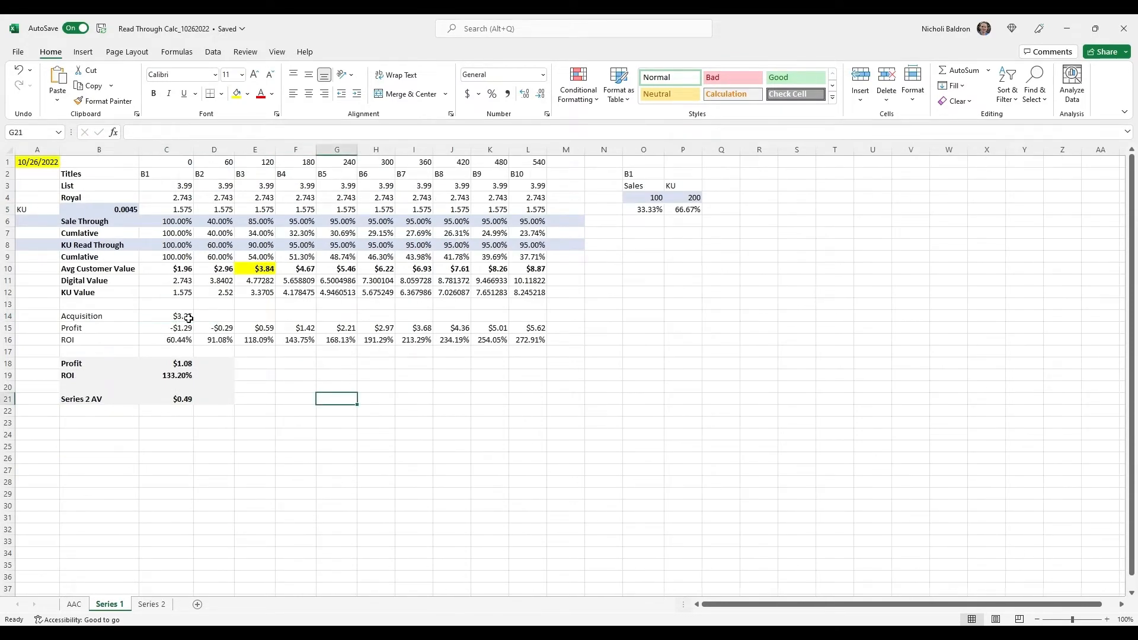
pyautogui.click(171, 319)
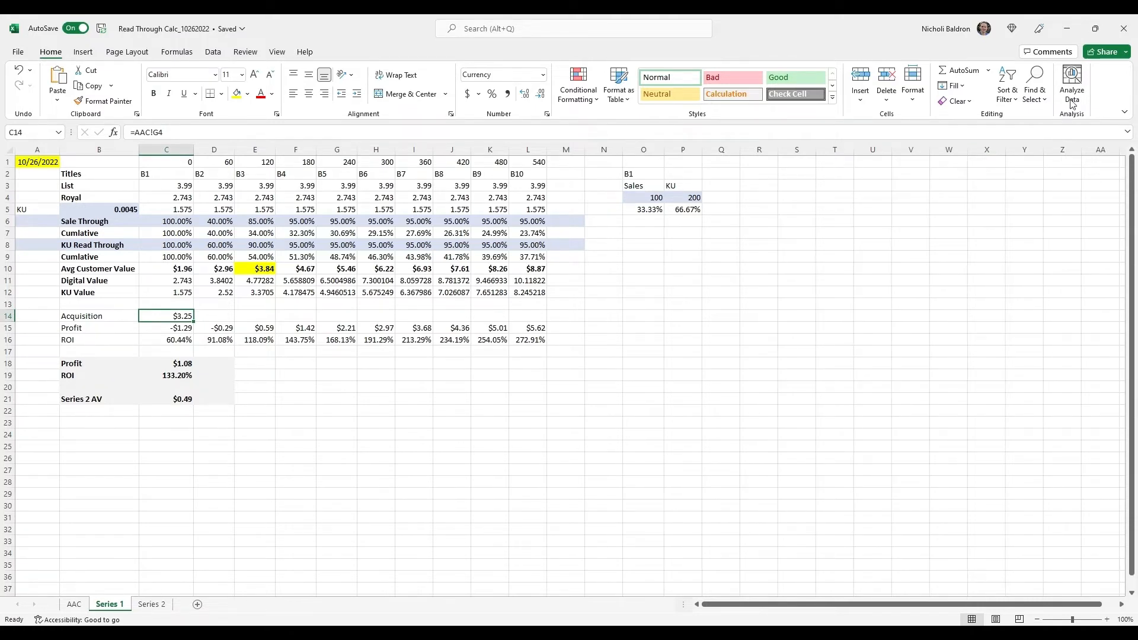
pyautogui.click(603, 375)
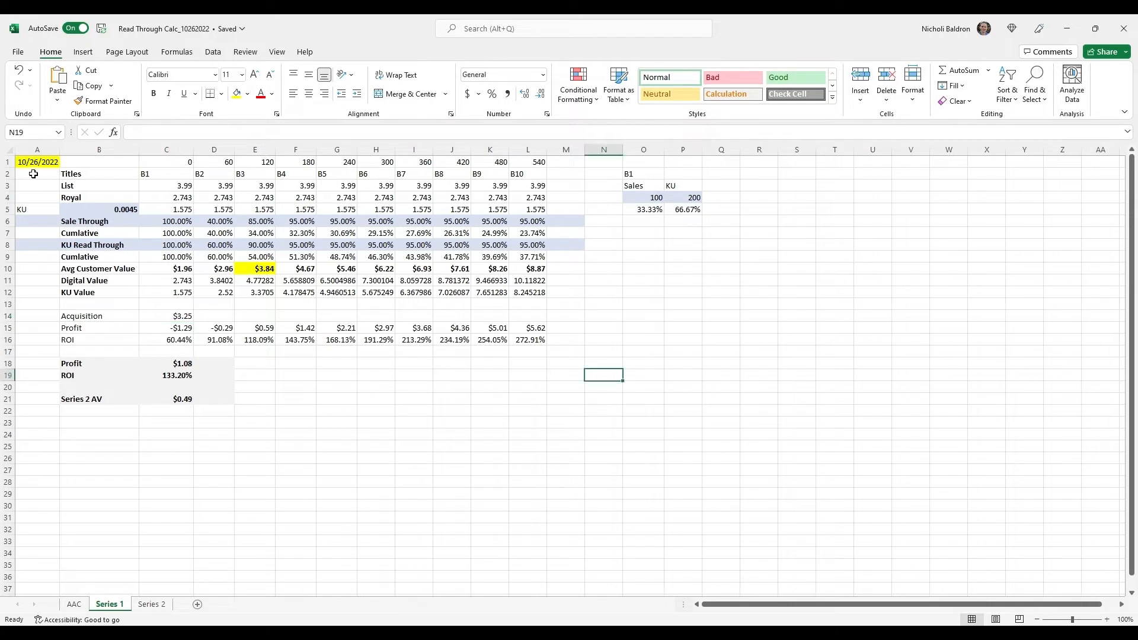
# Set the date in A1 of the Series 1 sheet to 10/27/22
pyautogui.click(36, 163)
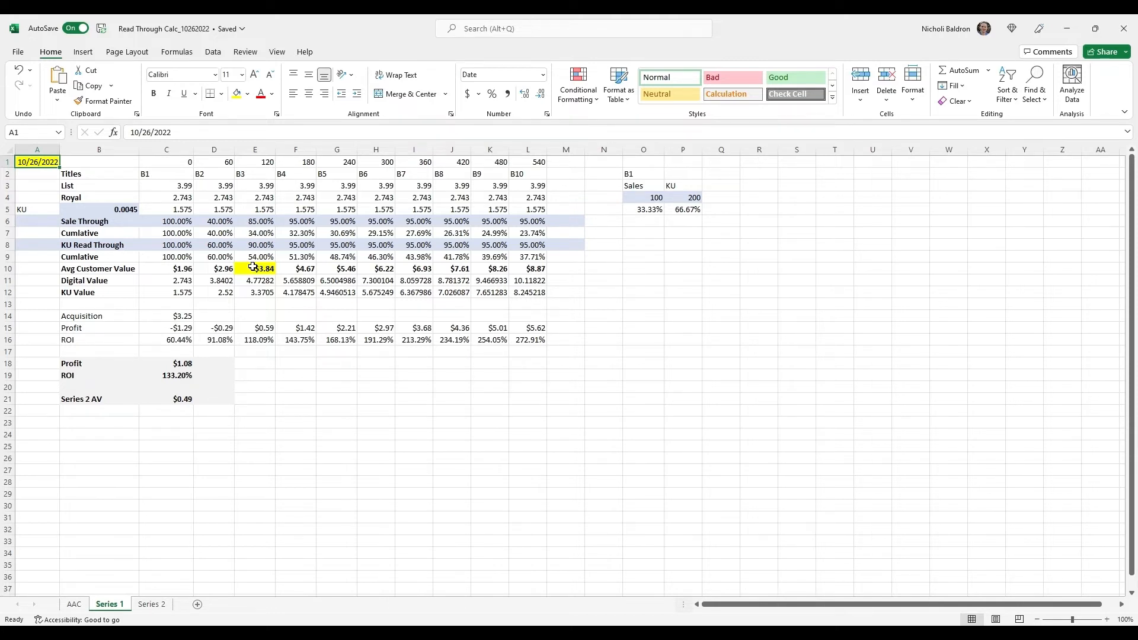
pyautogui.write('10/27/22')
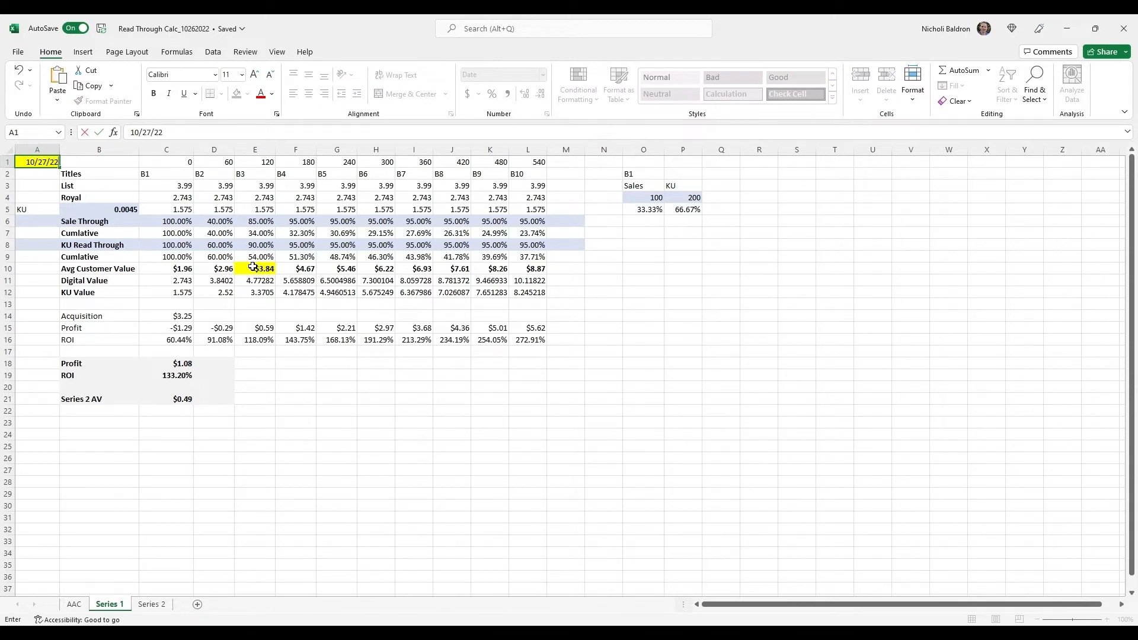
pyautogui.press('Return')
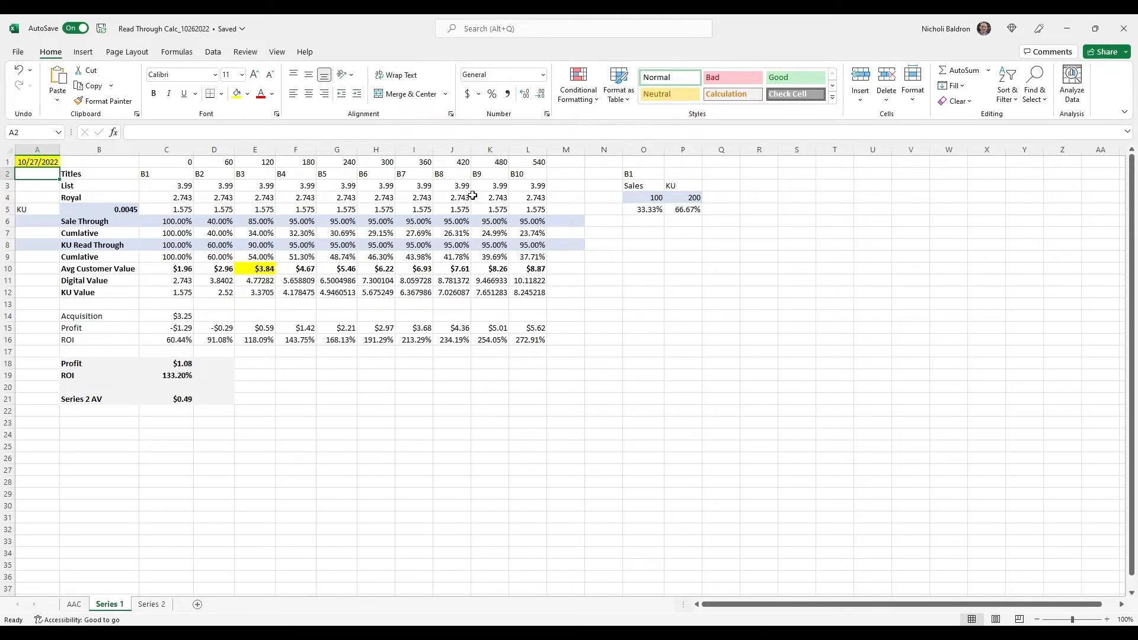
# Examine the B1 Sales and KU figures in O4 and P4 and the percentage split calculated below them
pyautogui.click(633, 186)
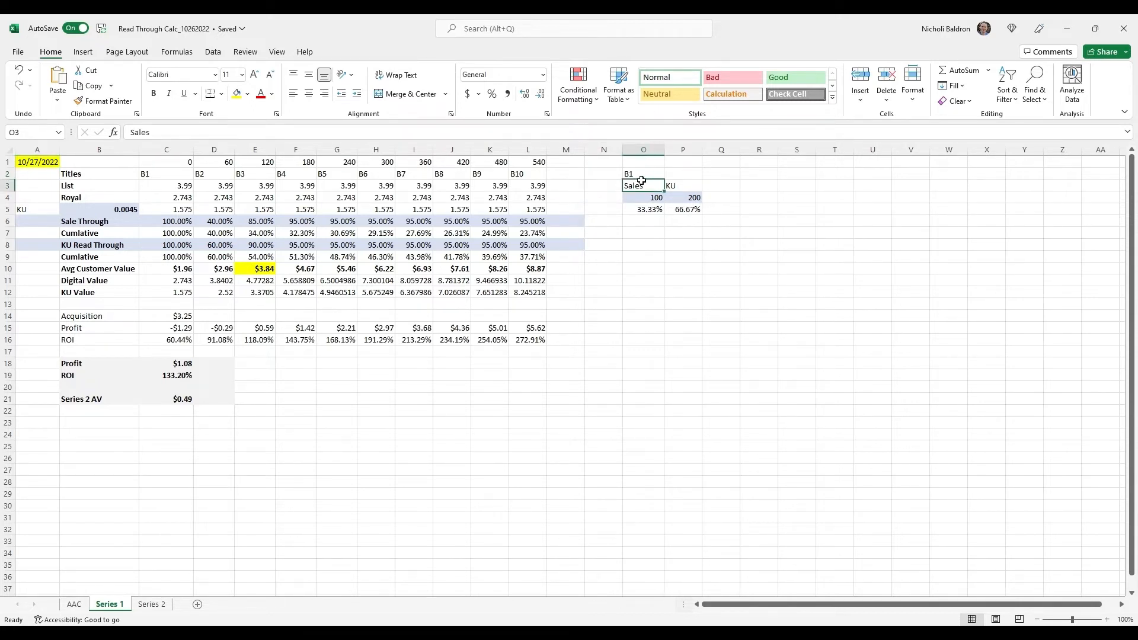
pyautogui.click(643, 177)
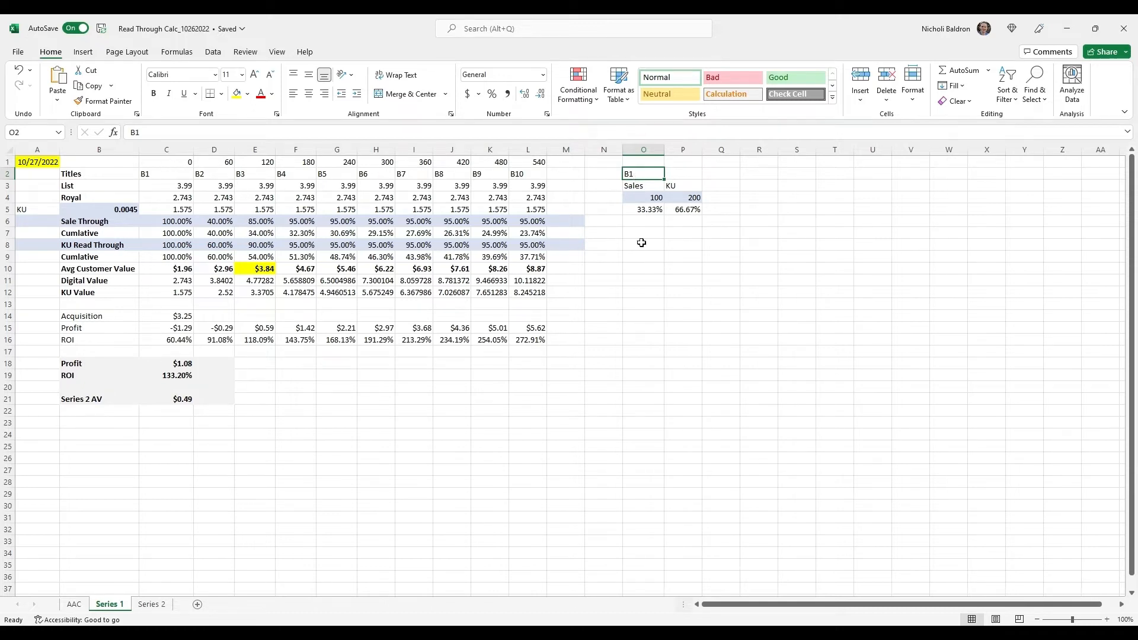
pyautogui.click(645, 198)
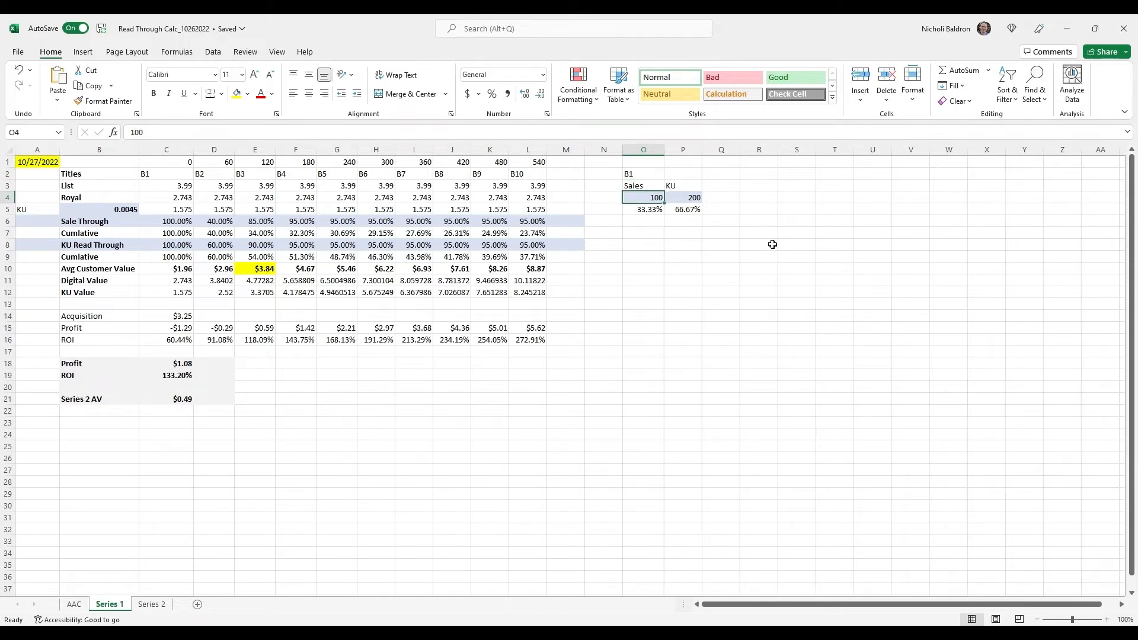
pyautogui.press('Tab')
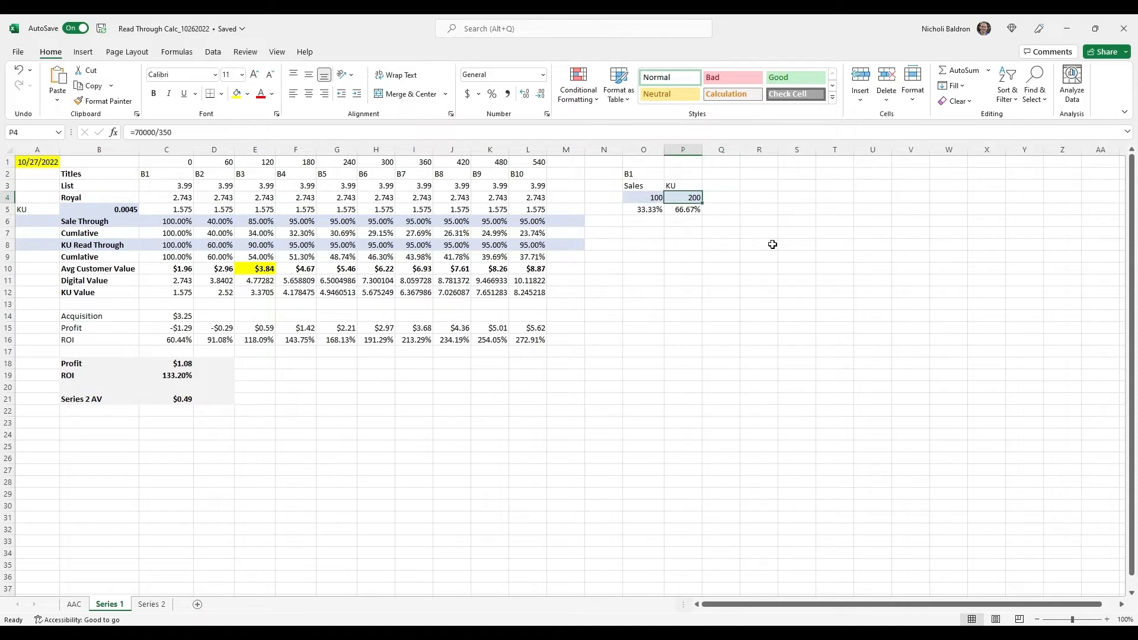
pyautogui.press('Down')
pyautogui.press('Left')
pyautogui.press('Right')
pyautogui.press('Left')
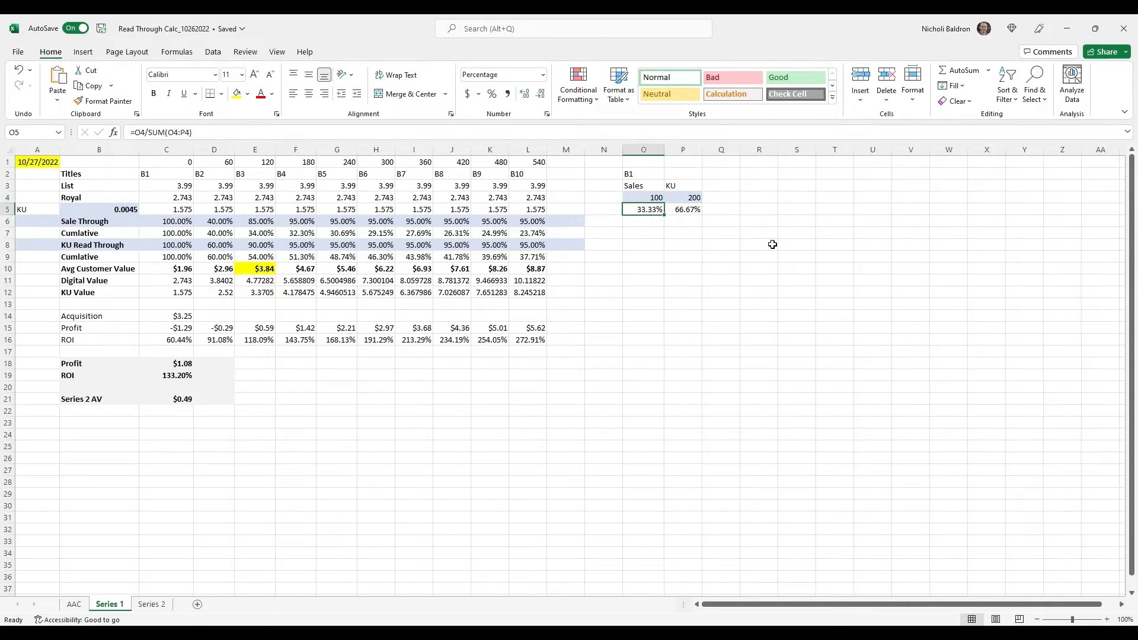
pyautogui.press('Down')
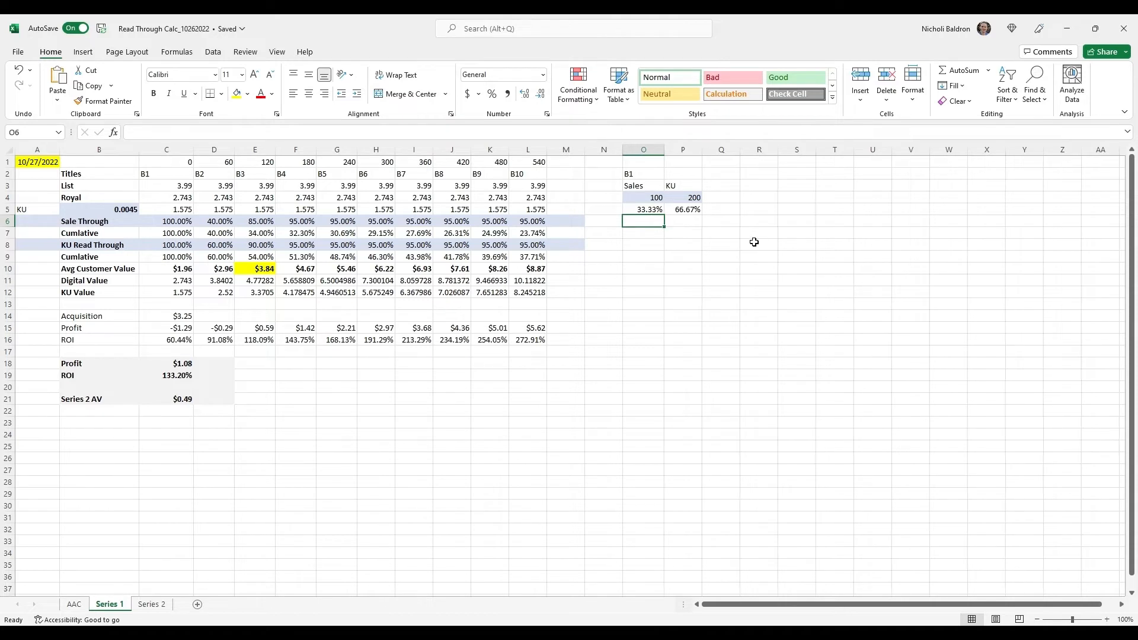
# Inspect the formula behind the B1 KU figure in P4, and compare it with the Sales figure and its percentage share
pyautogui.click(698, 223)
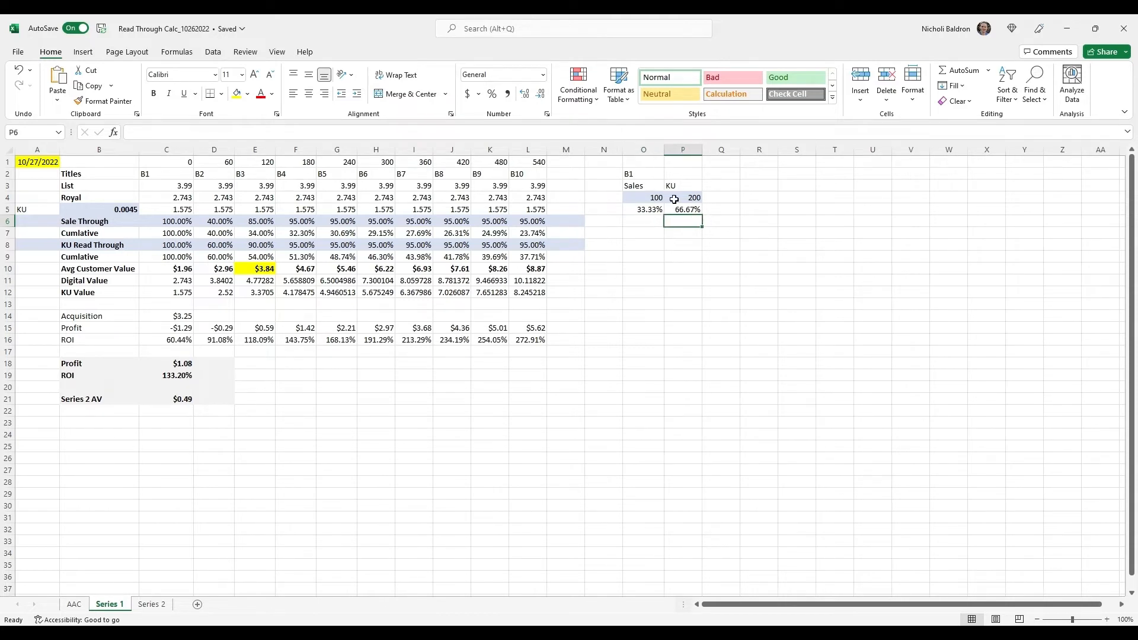
pyautogui.click(640, 197)
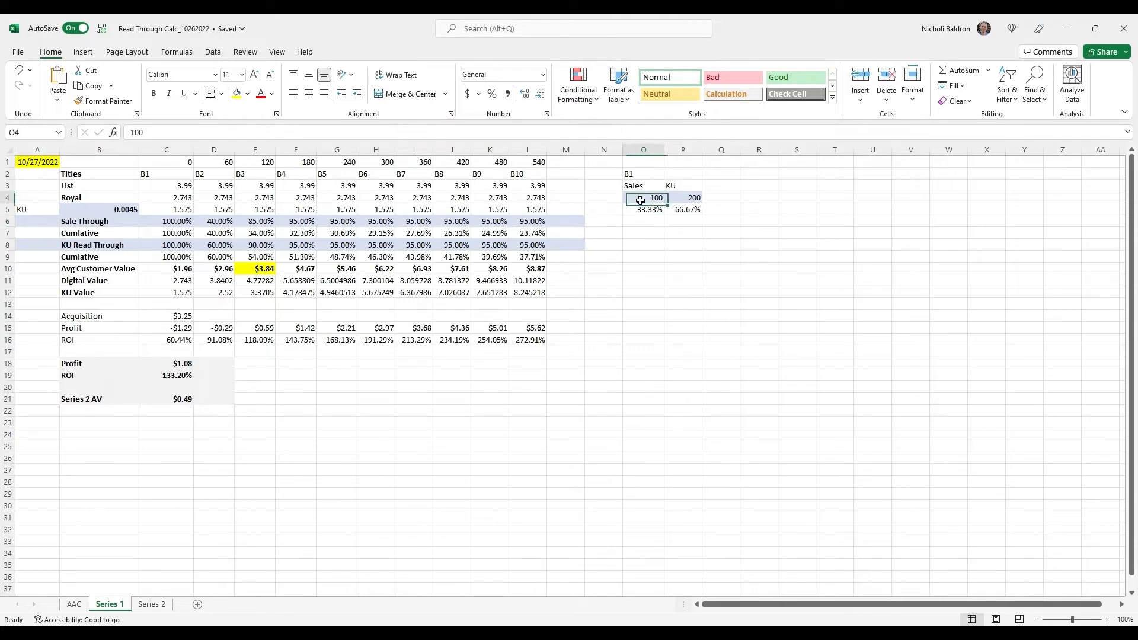
pyautogui.keyDown('ctrl'); pyautogui.click(693, 201); pyautogui.keyUp('ctrl')
pyautogui.keyDown('ctrl'); pyautogui.click(687, 248); pyautogui.keyUp('ctrl')
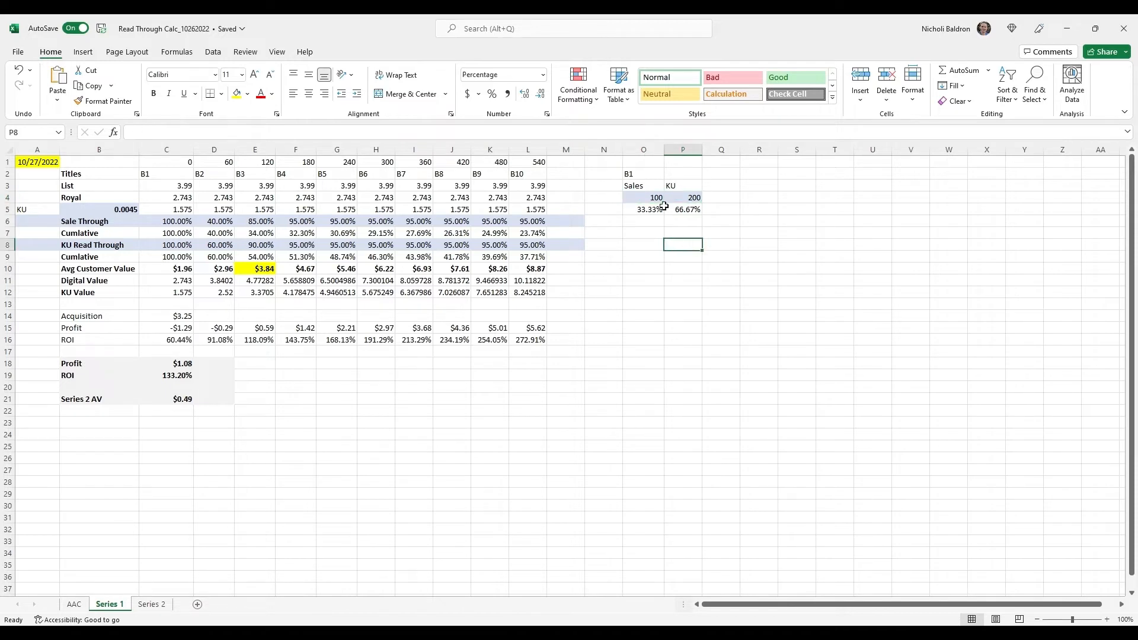
pyautogui.keyDown('ctrl'); pyautogui.click(687, 196); pyautogui.keyUp('ctrl')
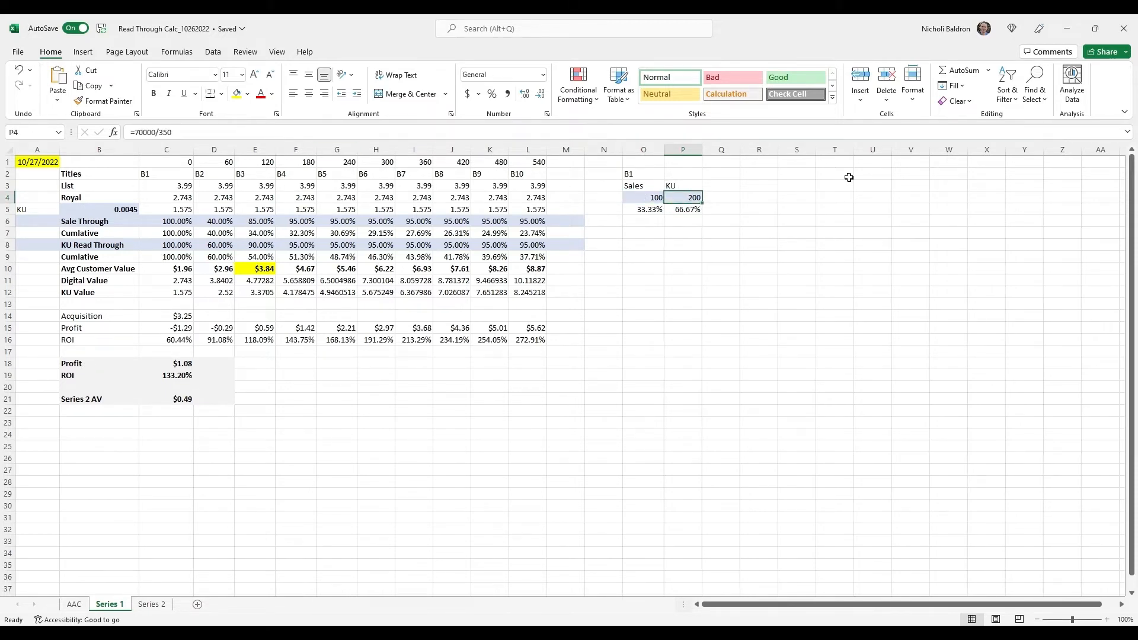
pyautogui.click(185, 133)
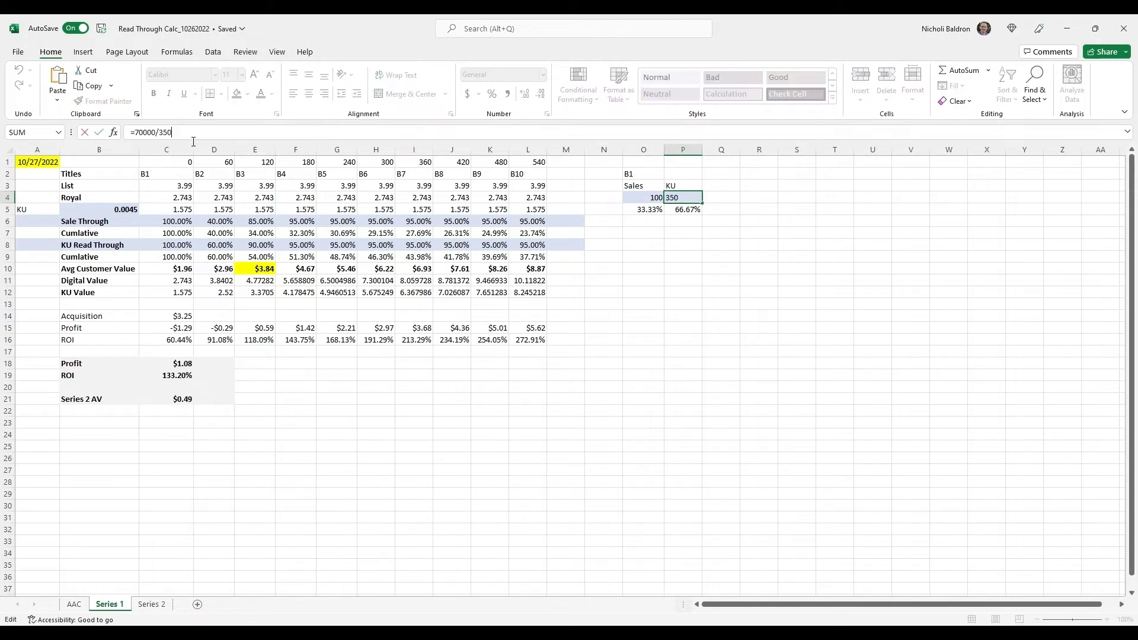
pyautogui.press('Left')
pyautogui.press('Left')
pyautogui.press('Left')
pyautogui.press('Left')
pyautogui.press('Right')
pyautogui.press('Return')
pyautogui.press('Left')
pyautogui.press('Up')
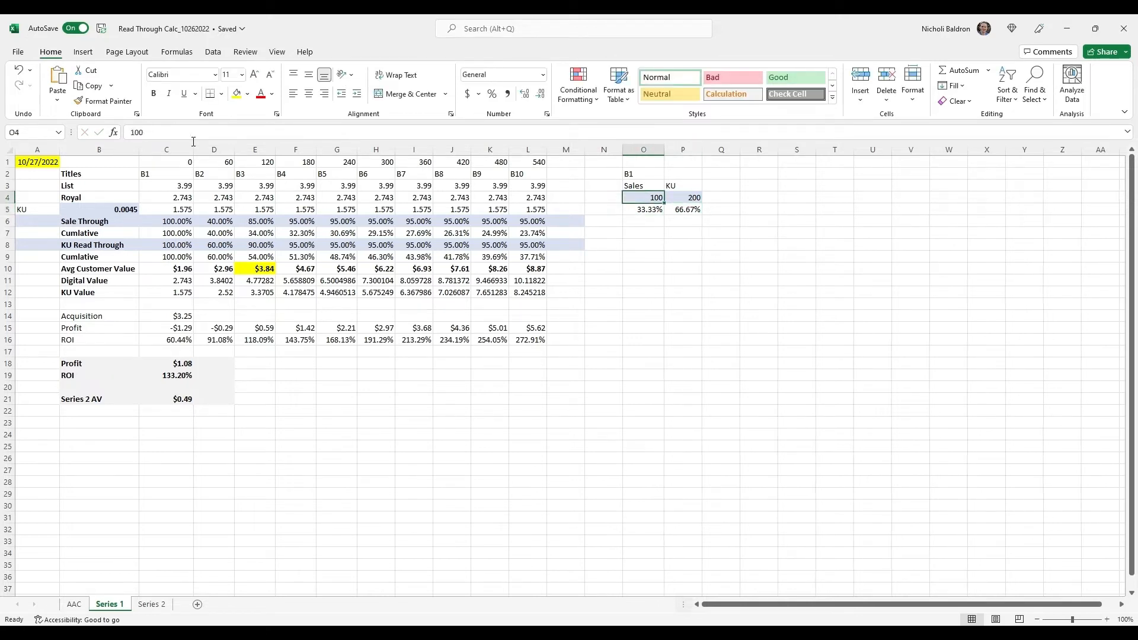
pyautogui.press('Down')
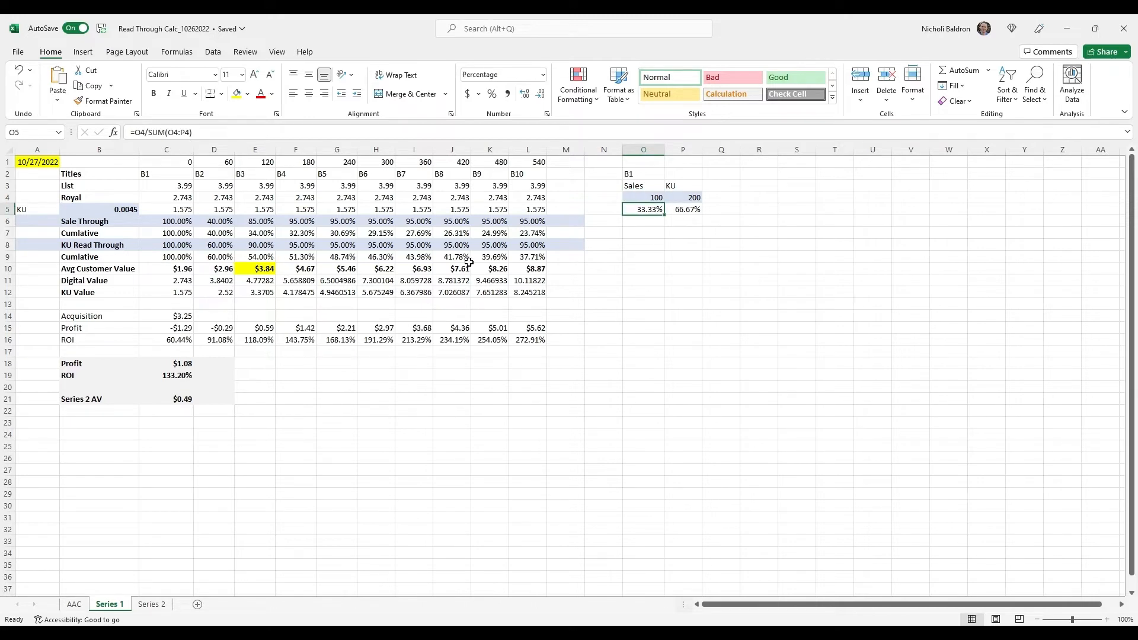
# Compare the average customer values in row 10 for readers reaching B3 and B6
pyautogui.click(176, 178)
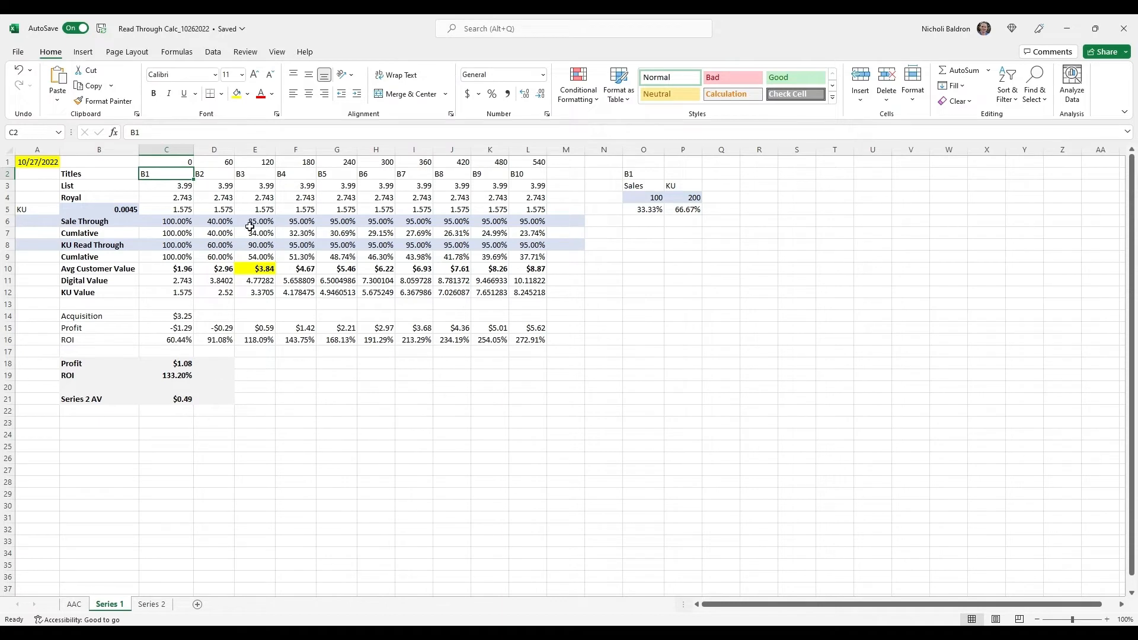
pyautogui.click(268, 271)
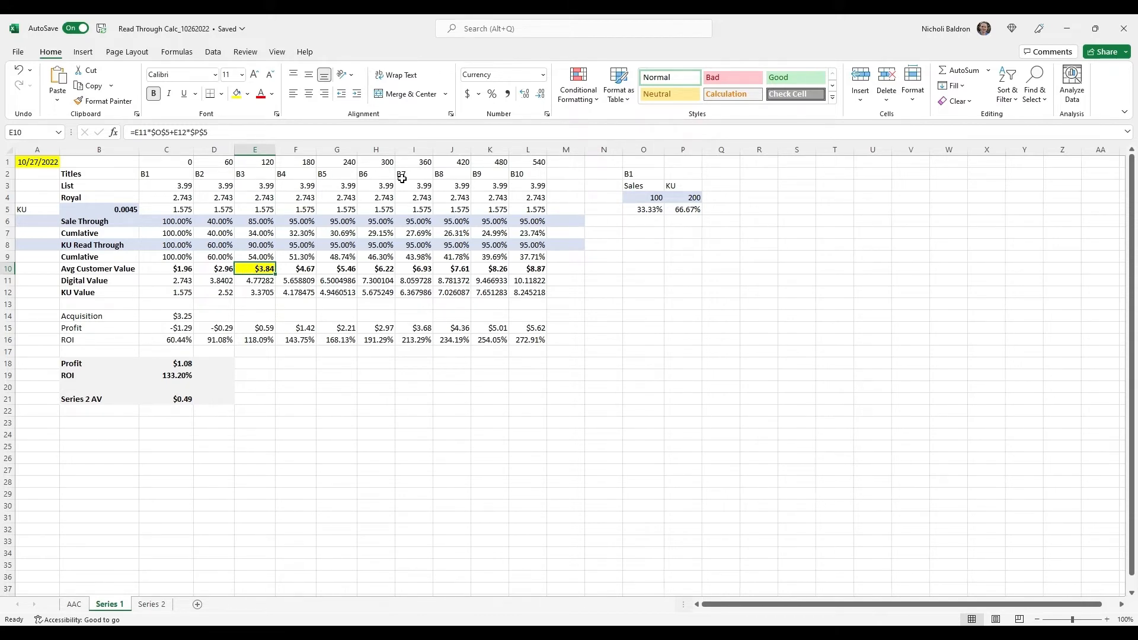
pyautogui.click(380, 177)
pyautogui.click(391, 272)
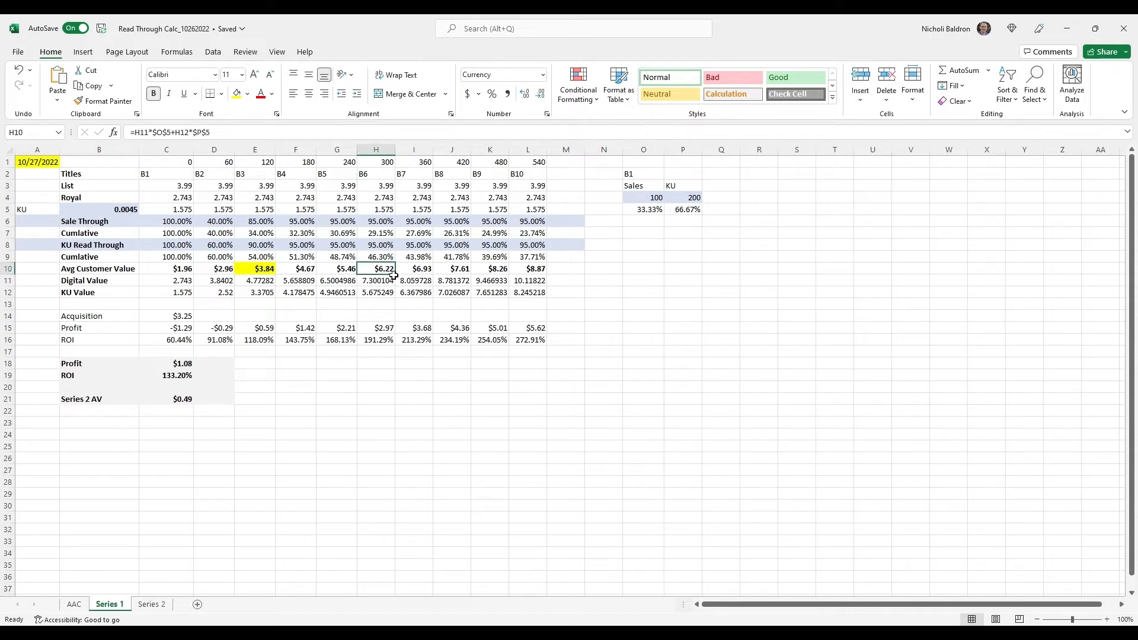
# Review the list price in C3 and the KU value formula used across row 5 for titles B1 to B10
pyautogui.click(183, 212)
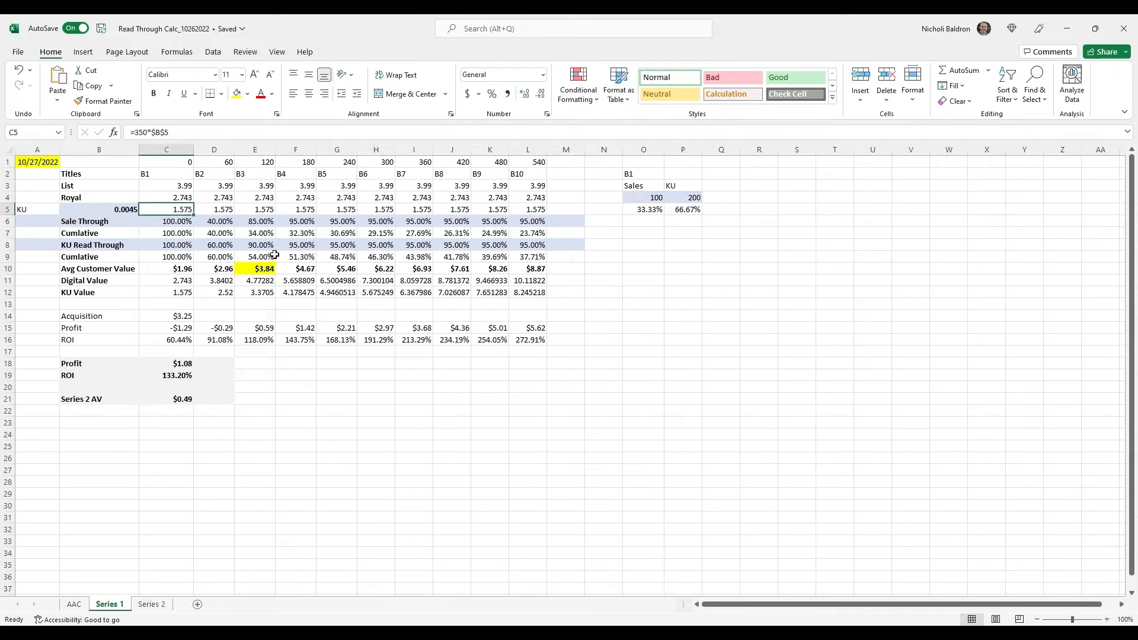
pyautogui.press('Up')
pyautogui.press('Up')
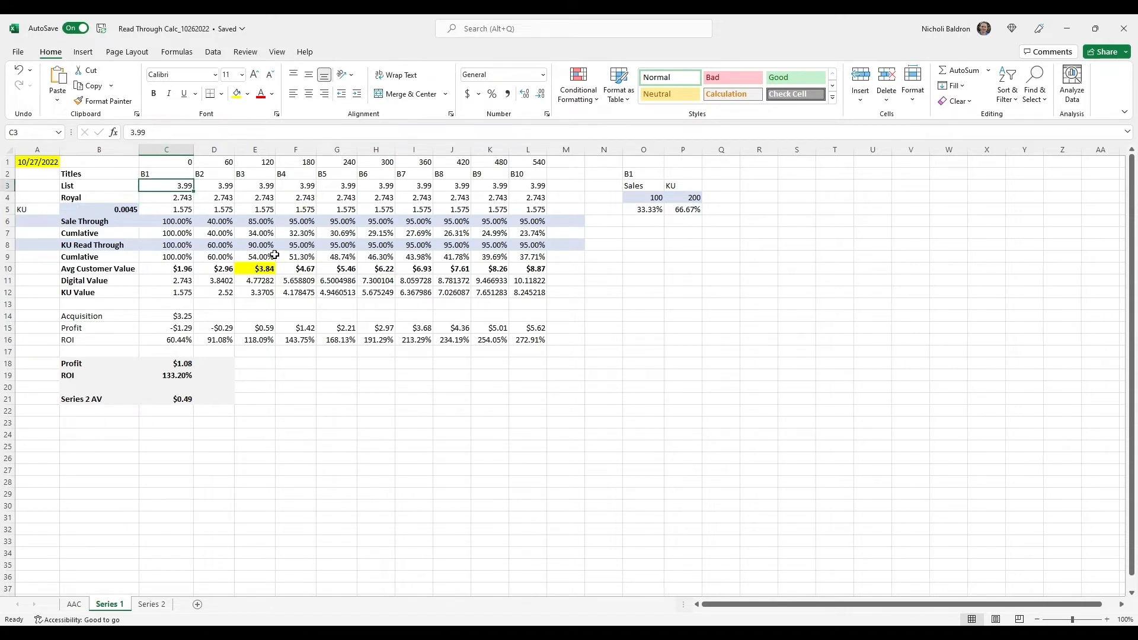
pyautogui.hotkey('ctrl', 'shift', 'Right')
pyautogui.press('Down')
pyautogui.press('Down')
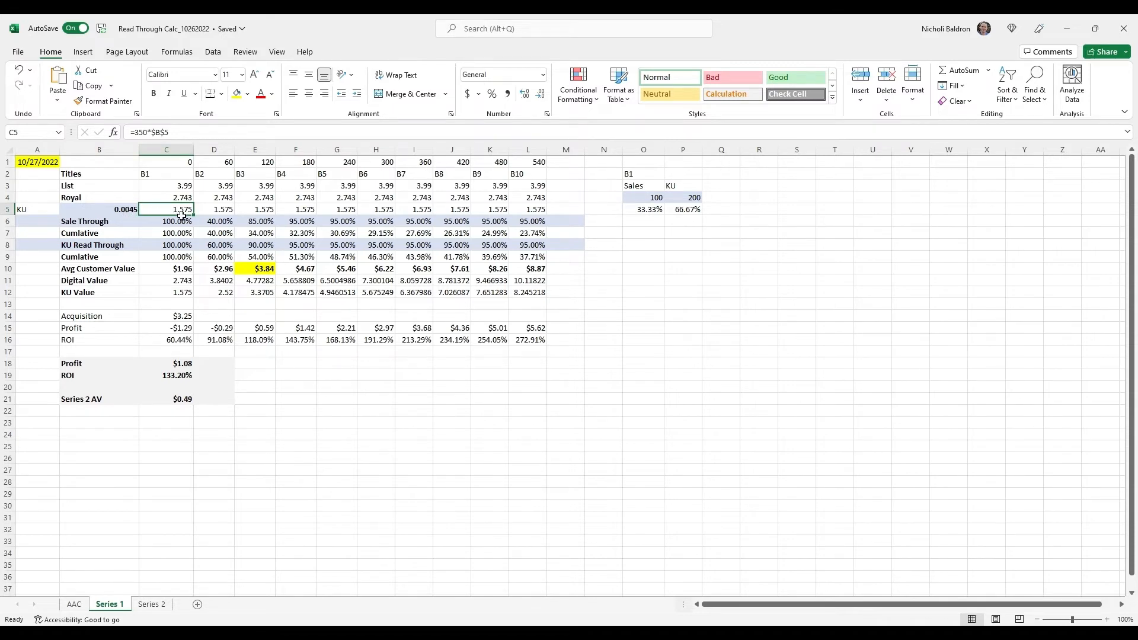
pyautogui.click(544, 214)
pyautogui.moveTo(547, 215); pyautogui.dragTo(178, 211)
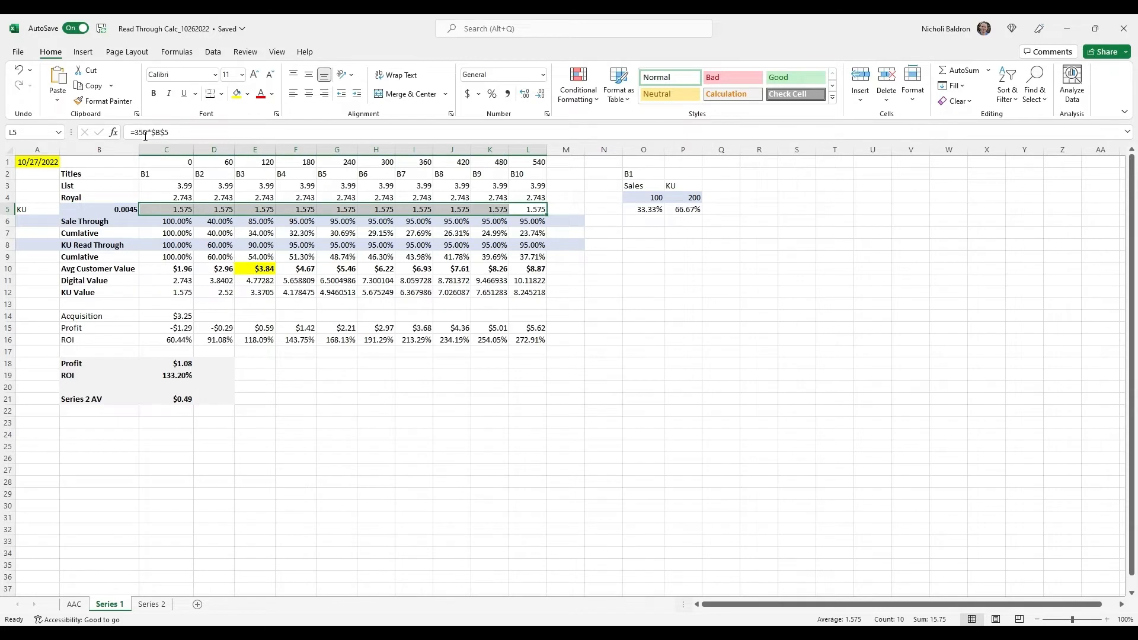
# Examine the B1 Sale Through, Cumulative and KU Read Through cells, along with the KU page rate in B5
pyautogui.click(169, 222)
pyautogui.press('Down')
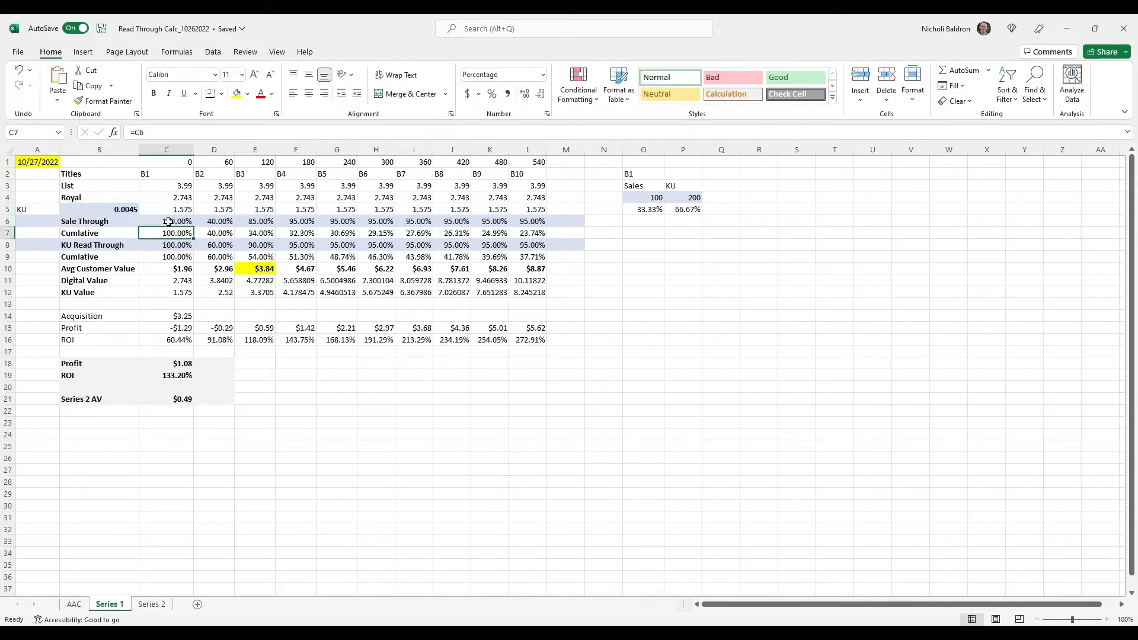
pyautogui.press('Down')
pyautogui.press('Down')
pyautogui.press('Up')
pyautogui.press('Up')
pyautogui.press('Up')
pyautogui.press('Left')
pyautogui.press('Up')
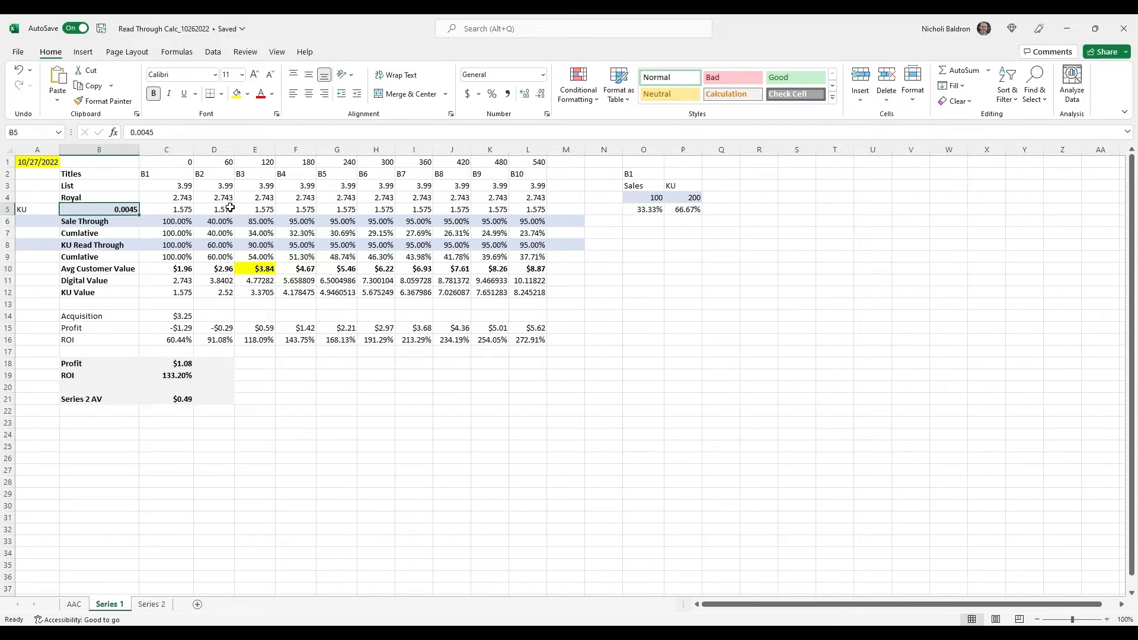
# Inspect the B1 royalty formula in C4 against its list price in C3 and the KU formula in C5
pyautogui.click(180, 201)
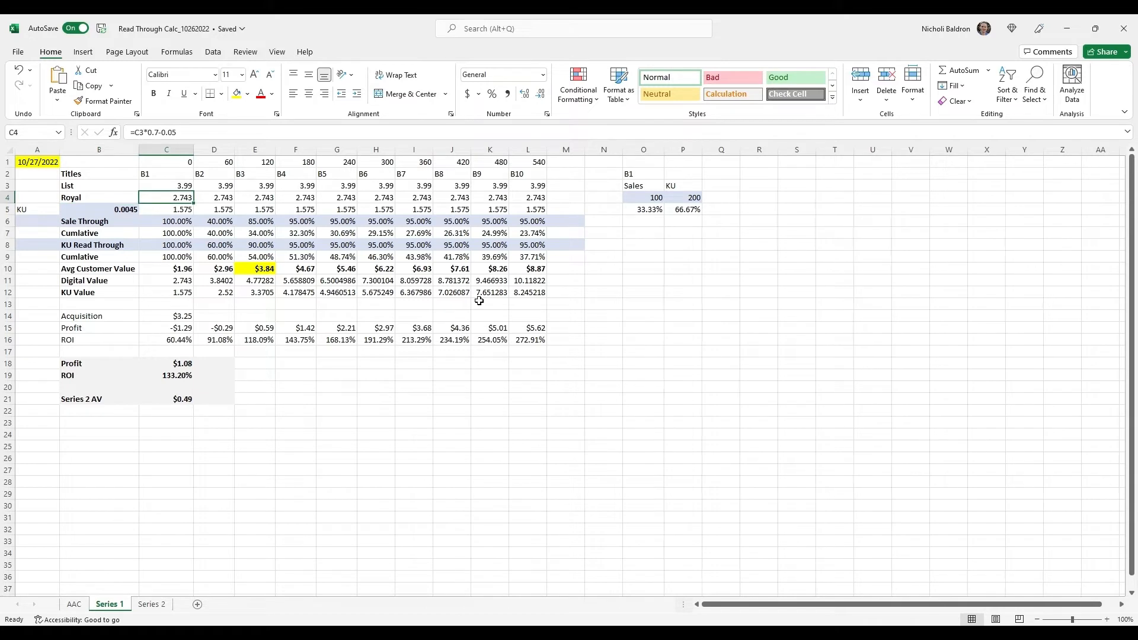
pyautogui.press('Up')
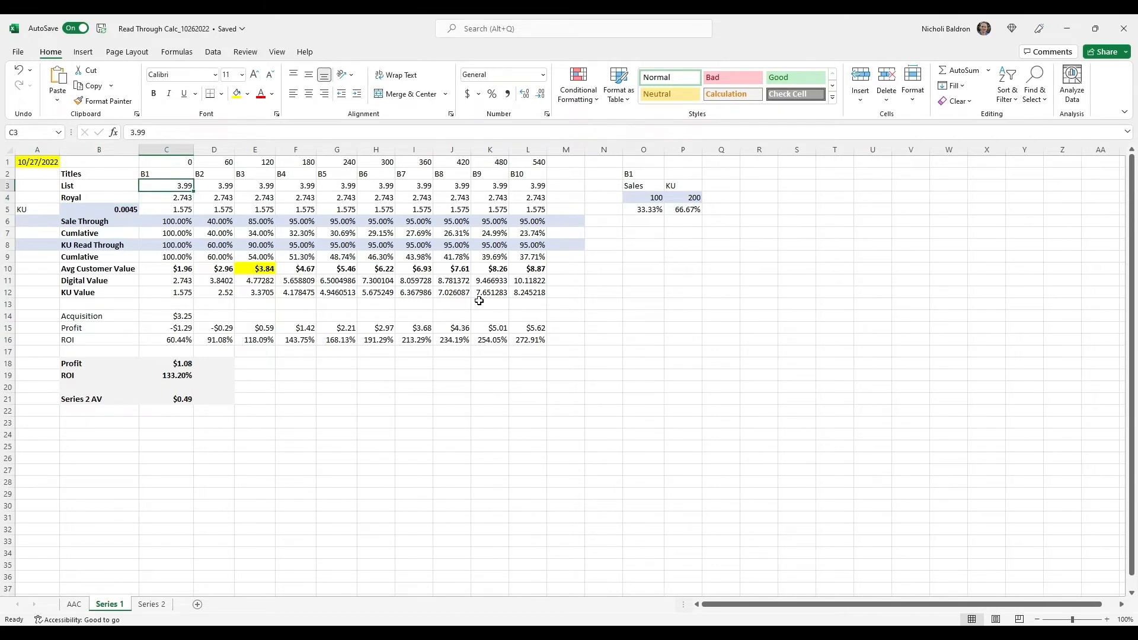
pyautogui.press('Down')
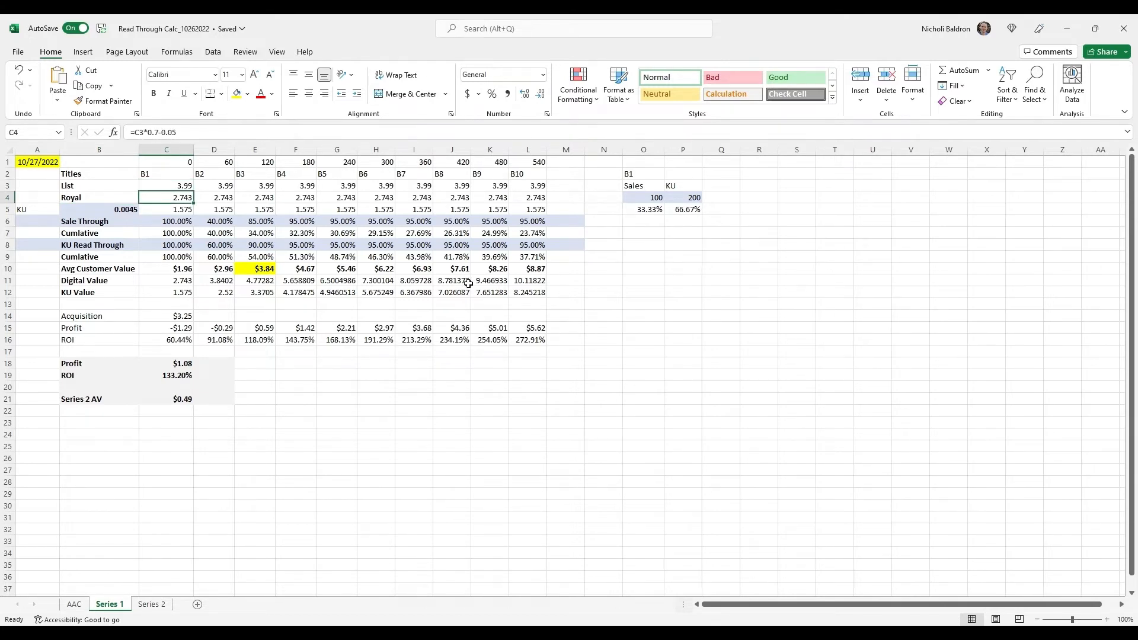
pyautogui.click(190, 135)
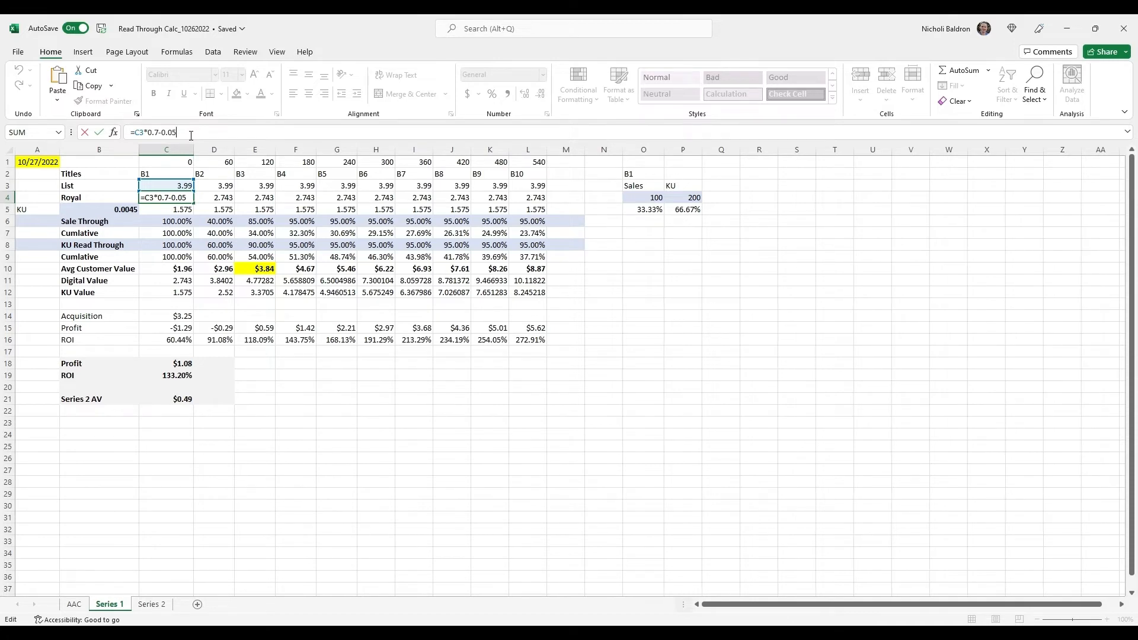
pyautogui.press('Return')
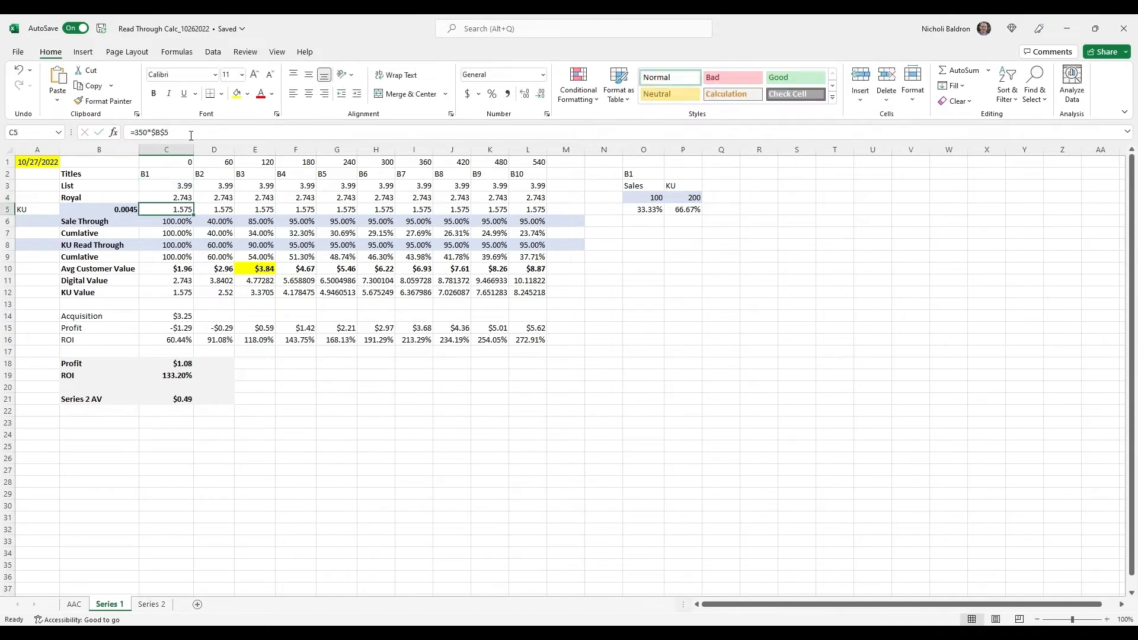
pyautogui.press('Up')
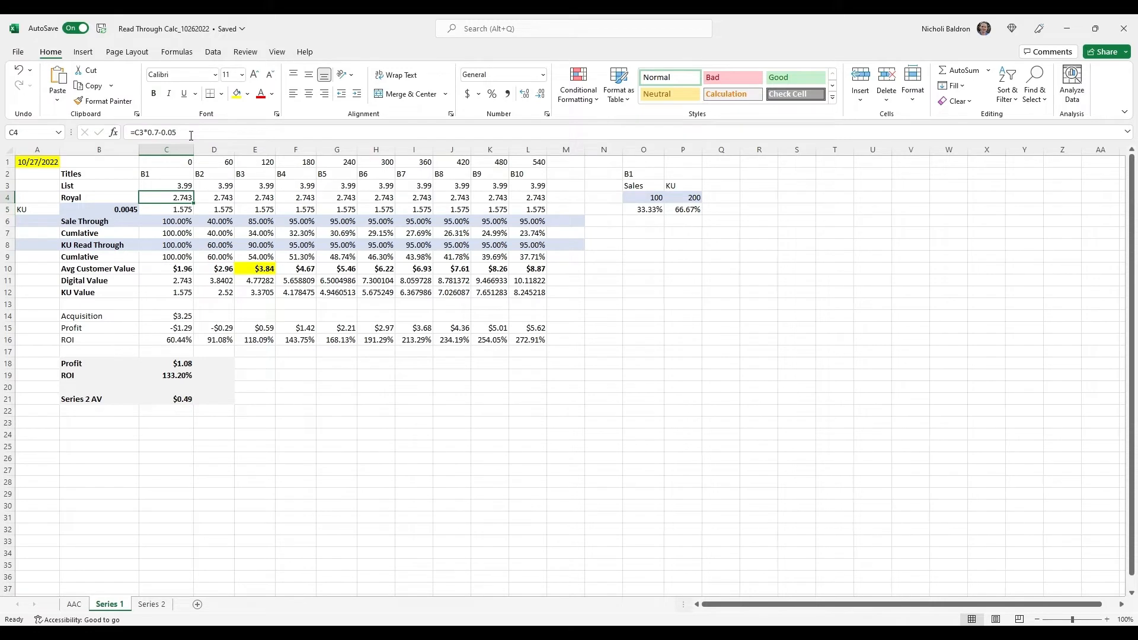
pyautogui.press('Down')
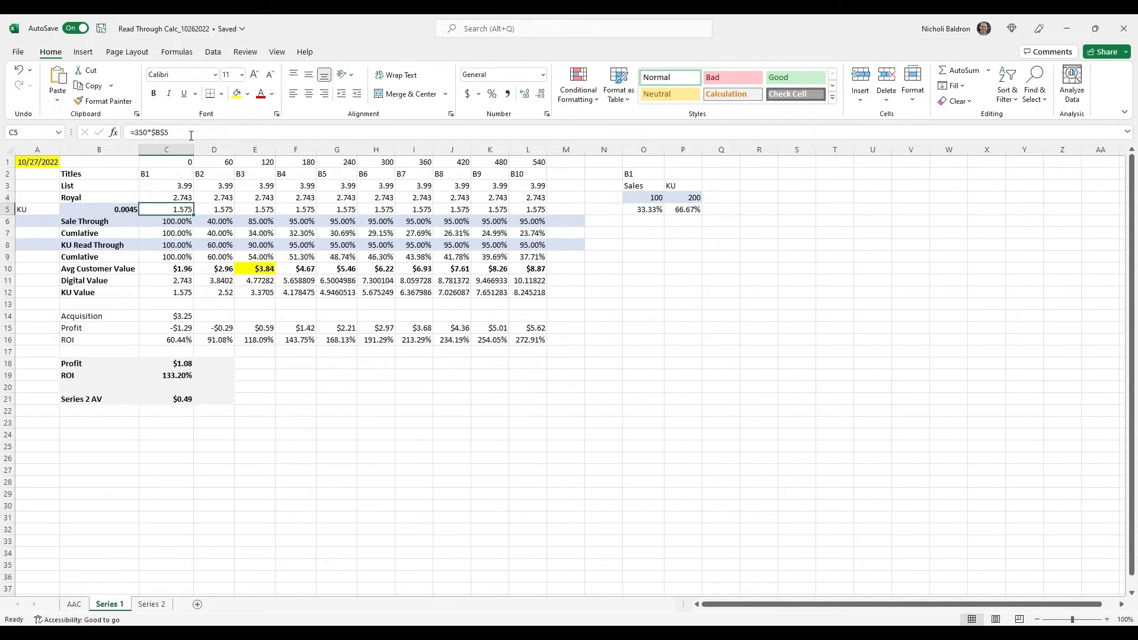
# Inspect the B1 Avg Customer Value, Digital Value and KU Value formulas in column C, together with the KU share figures in column P
pyautogui.press('Down')
pyautogui.press('Down')
pyautogui.press('Down')
pyautogui.press('Down')
pyautogui.press('Down')
pyautogui.press('Down')
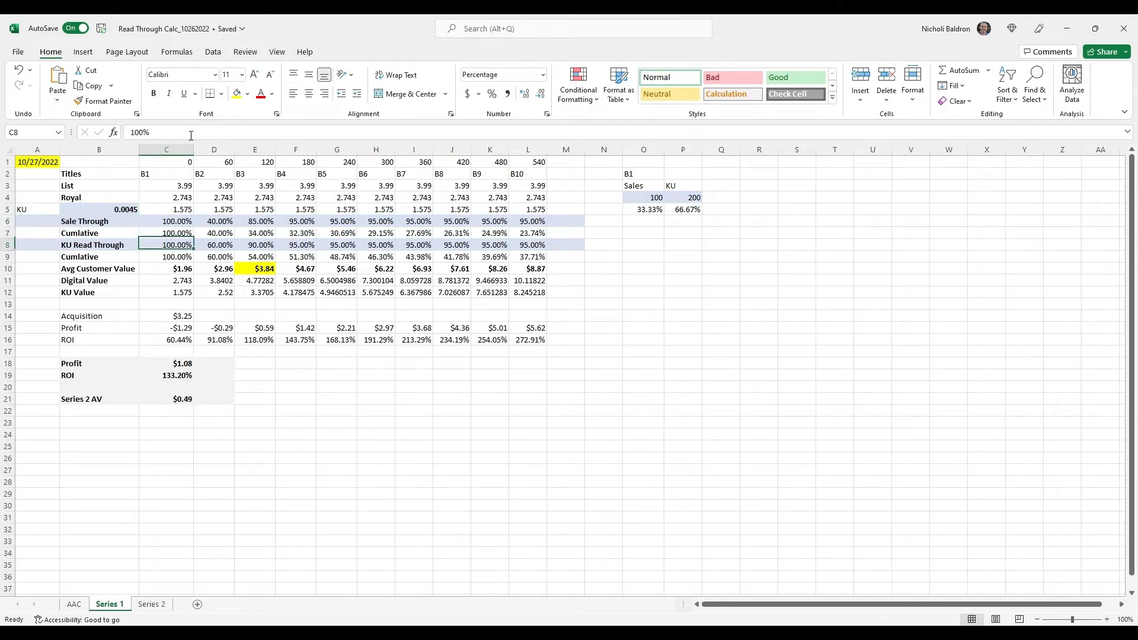
pyautogui.press('Up')
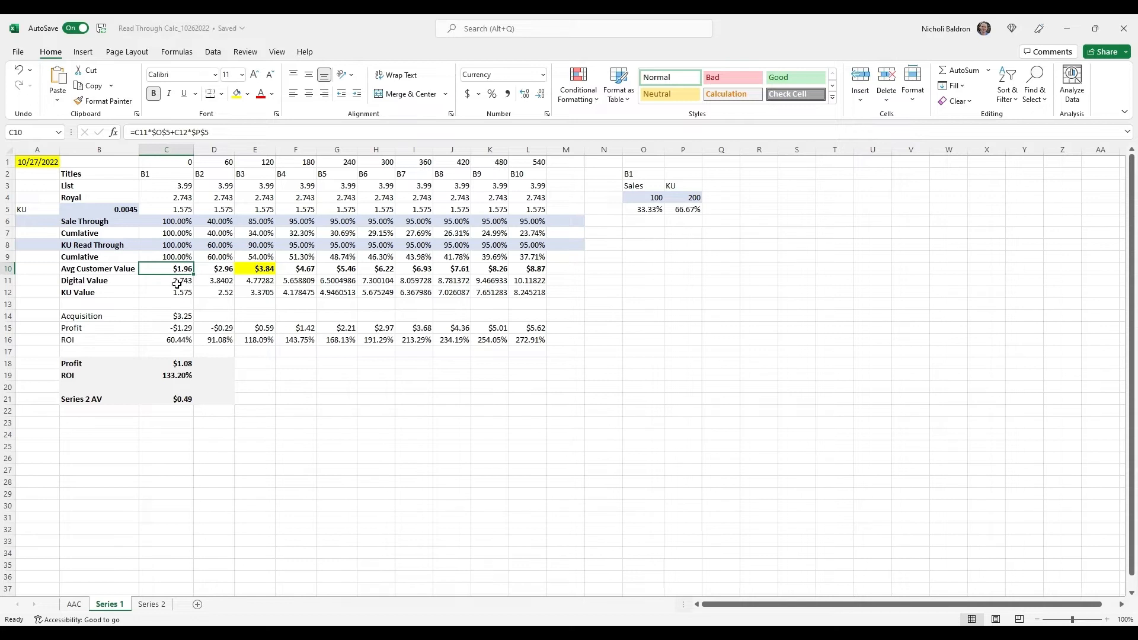
pyautogui.click(178, 283)
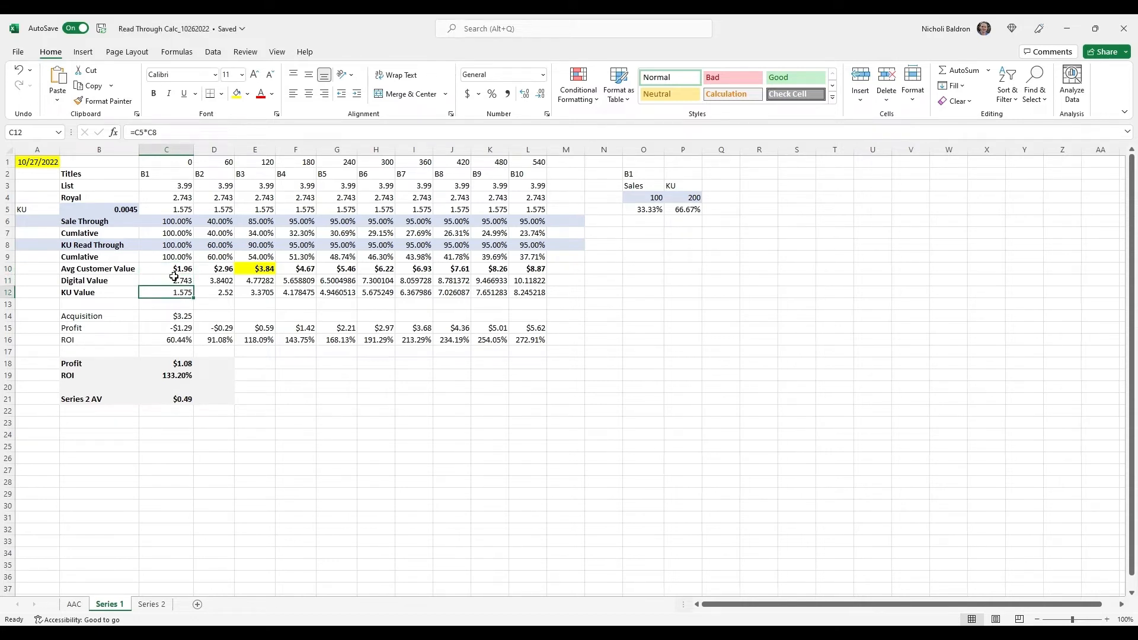
pyautogui.click(171, 274)
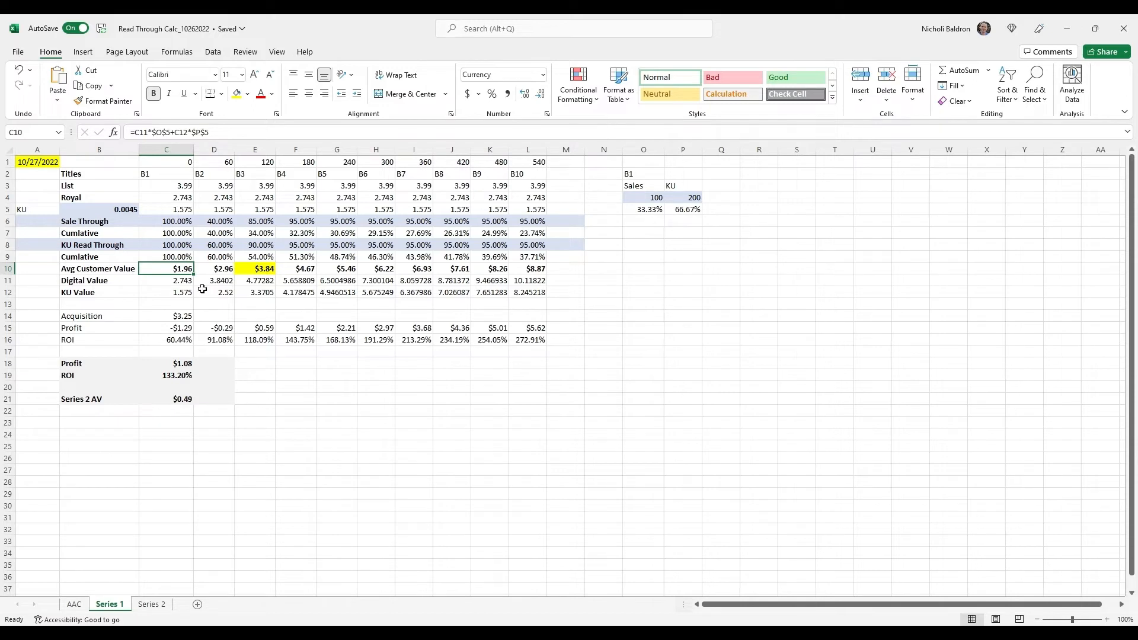
pyautogui.click(183, 295)
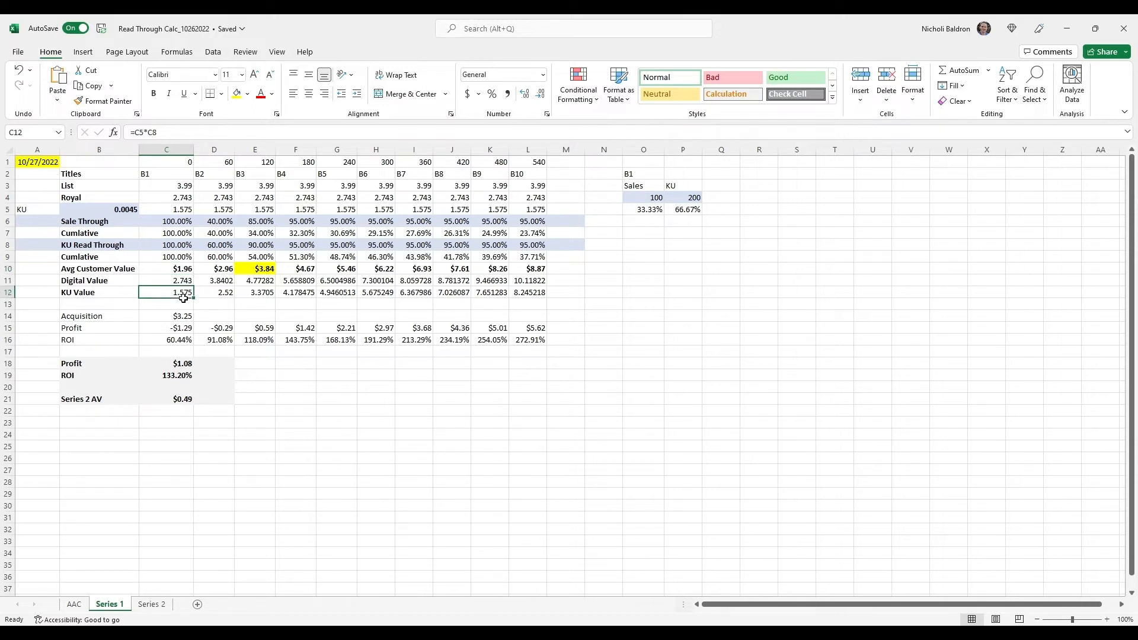
pyautogui.click(697, 219)
pyautogui.moveTo(696, 235); pyautogui.dragTo(687, 187)
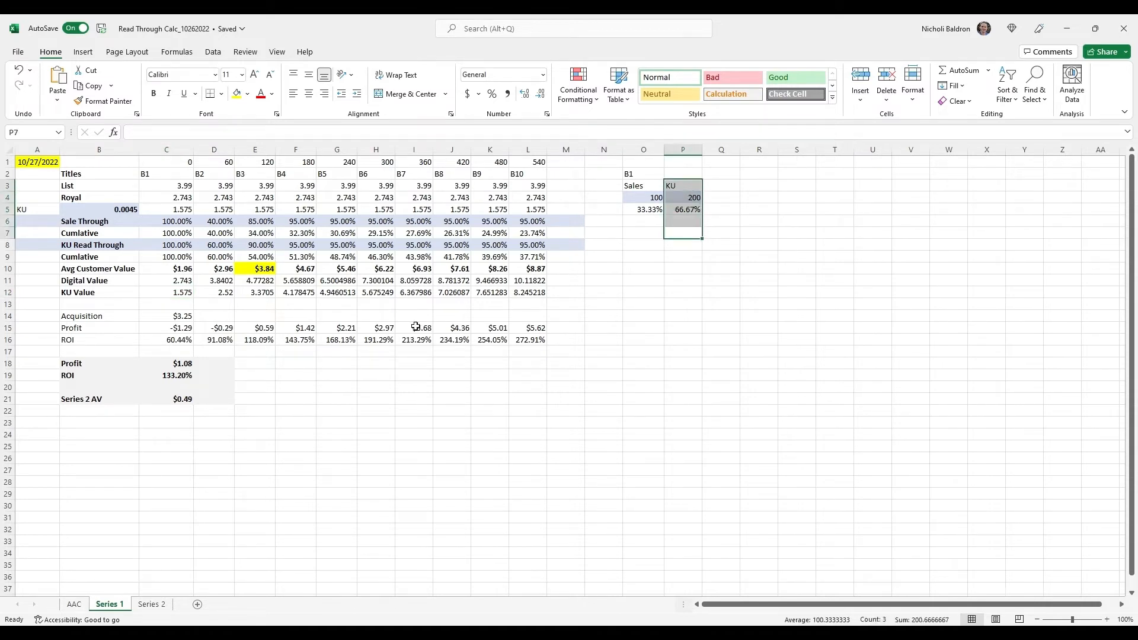
# Compare the B2 Sale Through rate in D6 with the B1 sales in O4, and enter 40 in O7
pyautogui.click(210, 150)
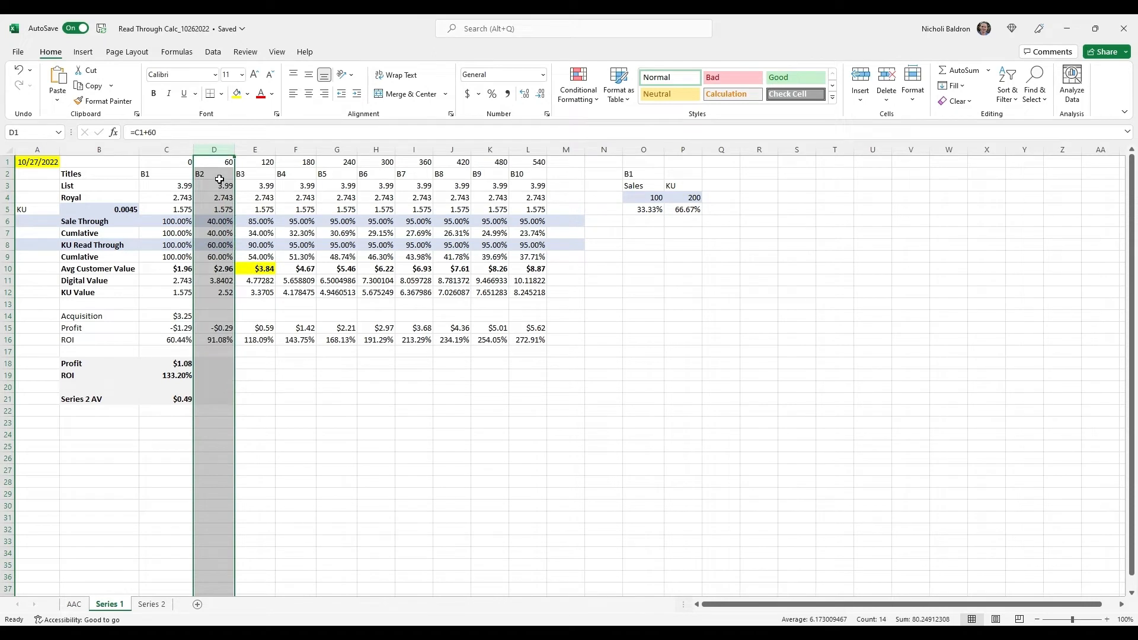
pyautogui.click(223, 224)
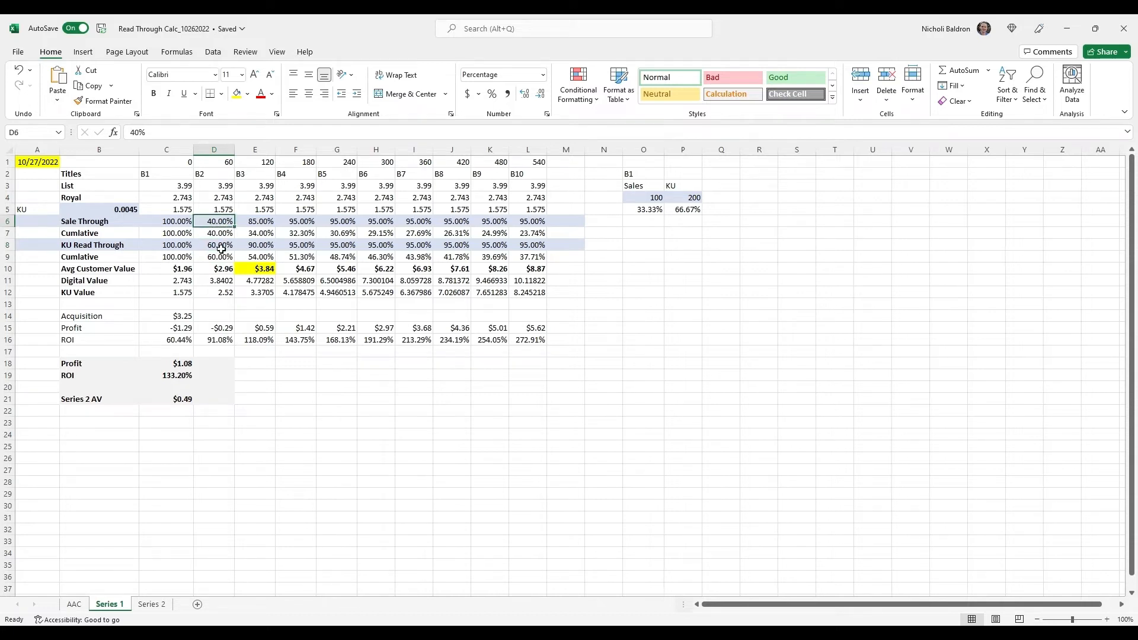
pyautogui.click(661, 202)
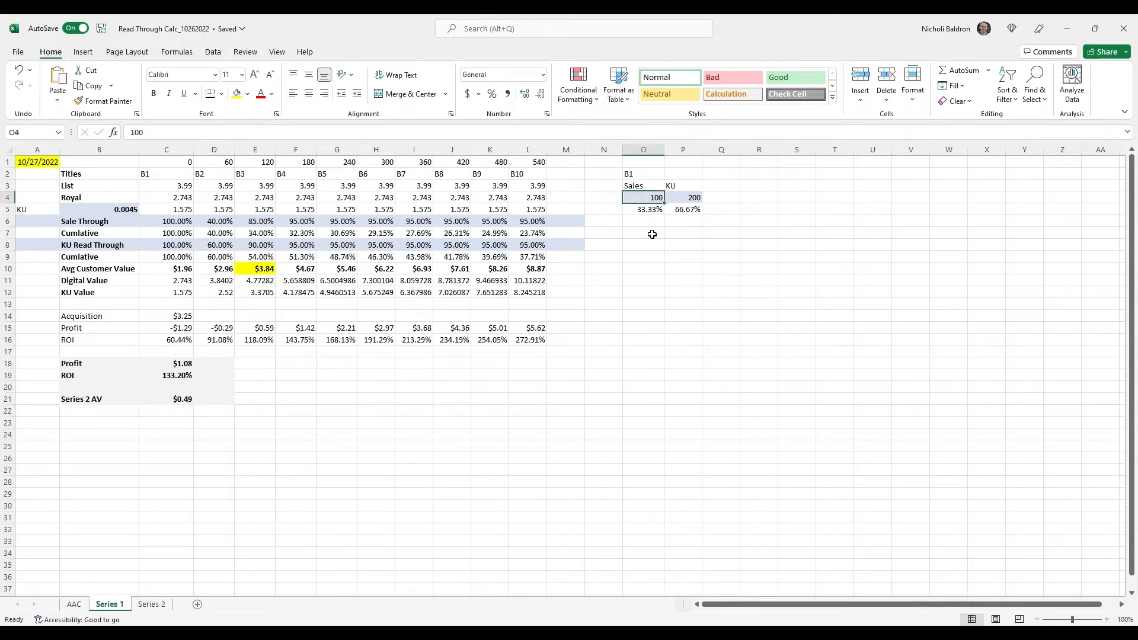
pyautogui.click(216, 223)
pyautogui.click(640, 234)
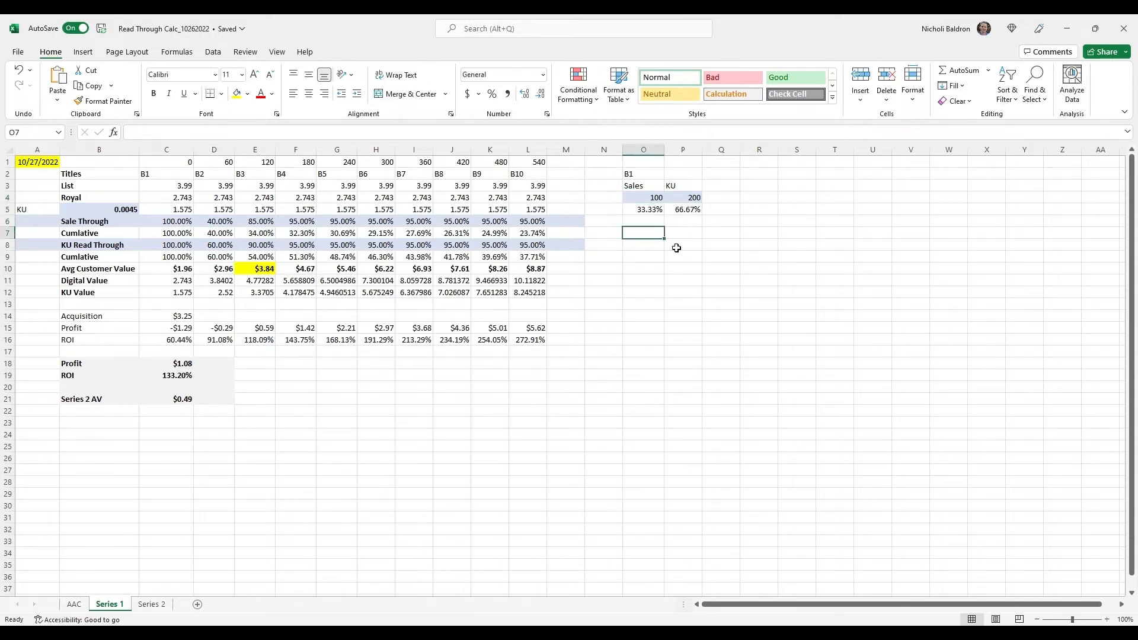
pyautogui.write('40')
pyautogui.press('Return')
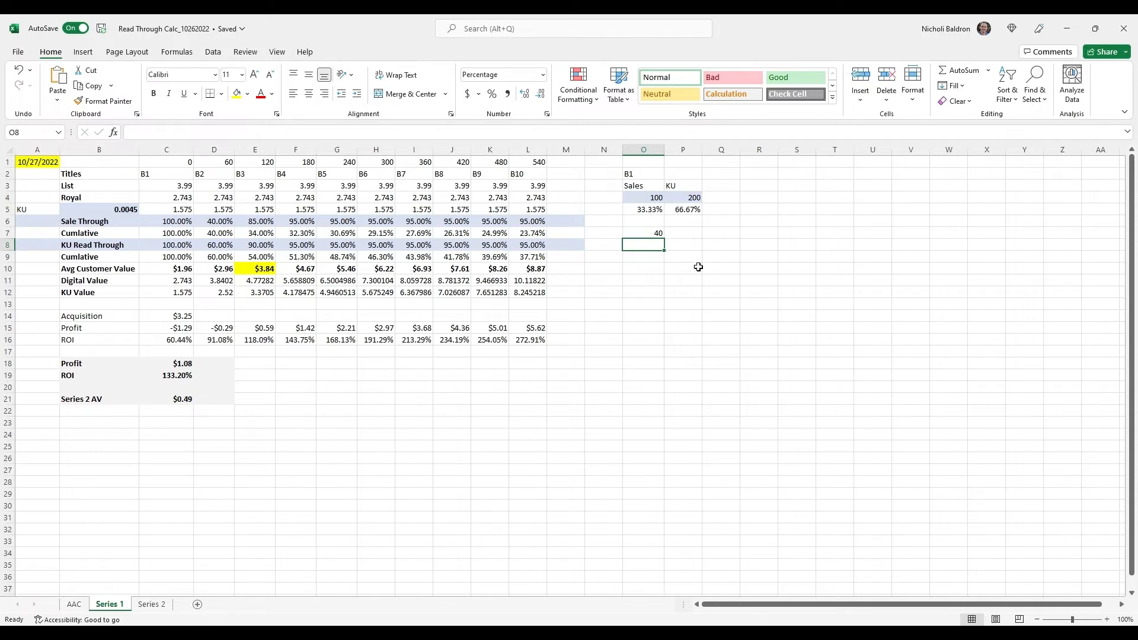
# Calculate the B2 sale-through rate in O12 with the formula =40/100, and clear the cell again
pyautogui.click(652, 292)
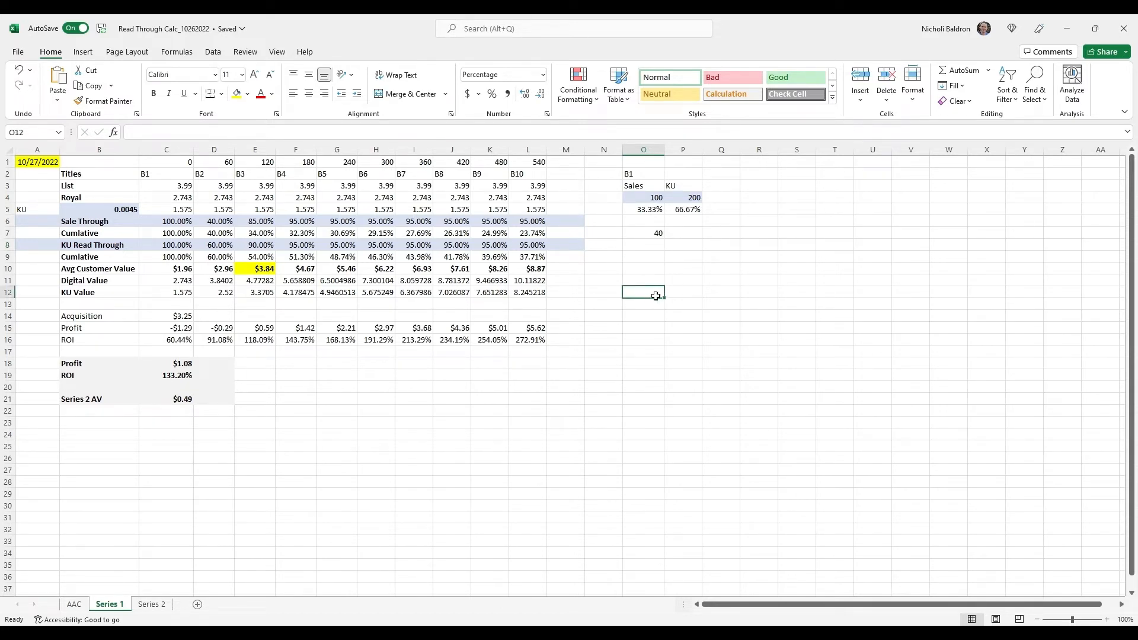
pyautogui.write('=')
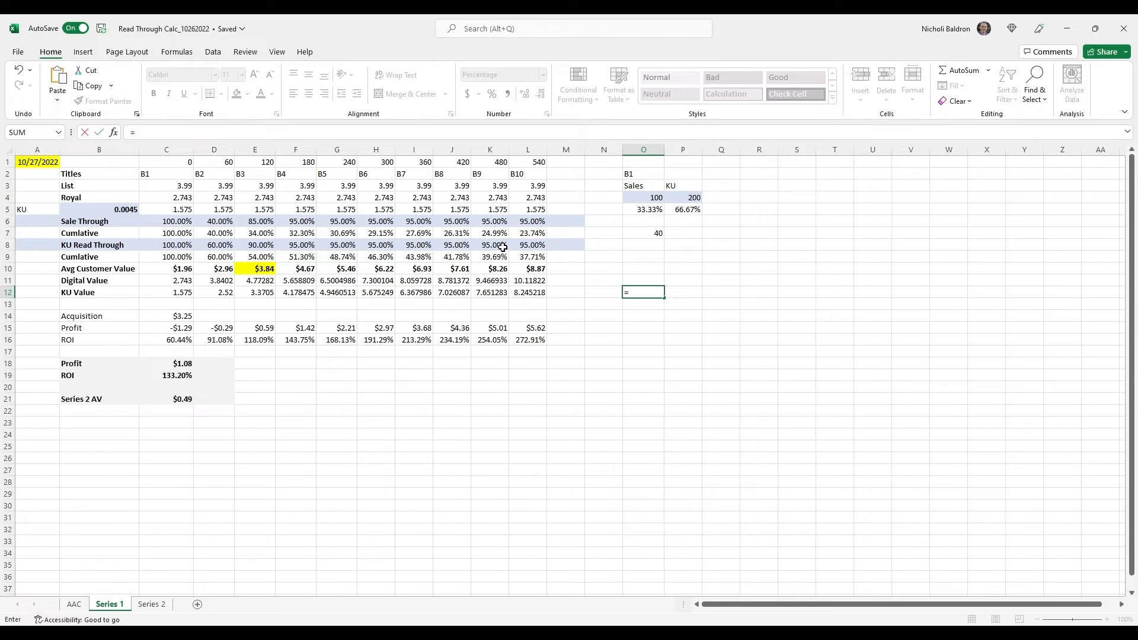
pyautogui.write('40/')
pyautogui.click(255, 197)
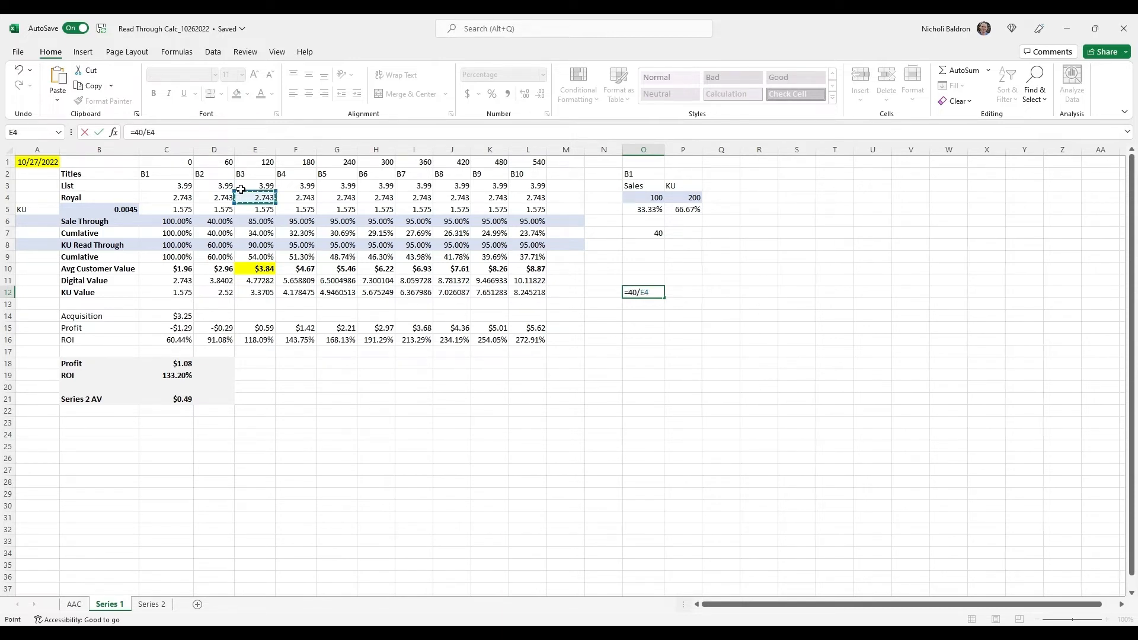
pyautogui.press('BackSpace')
pyautogui.press('BackSpace')
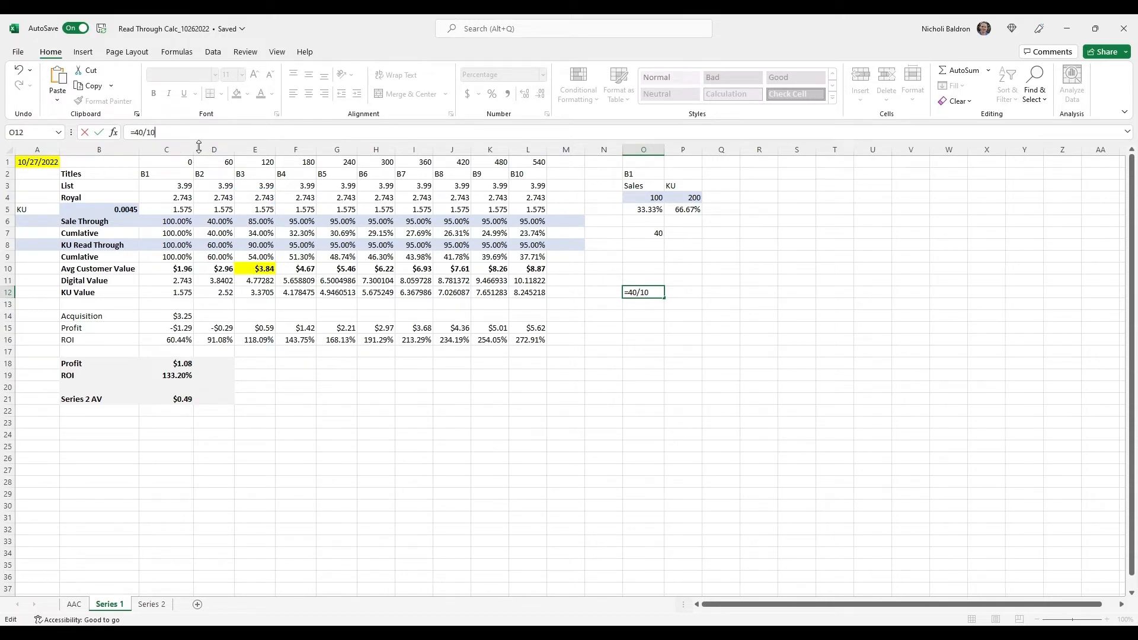
pyautogui.hotkey('ctrl', 'Return')
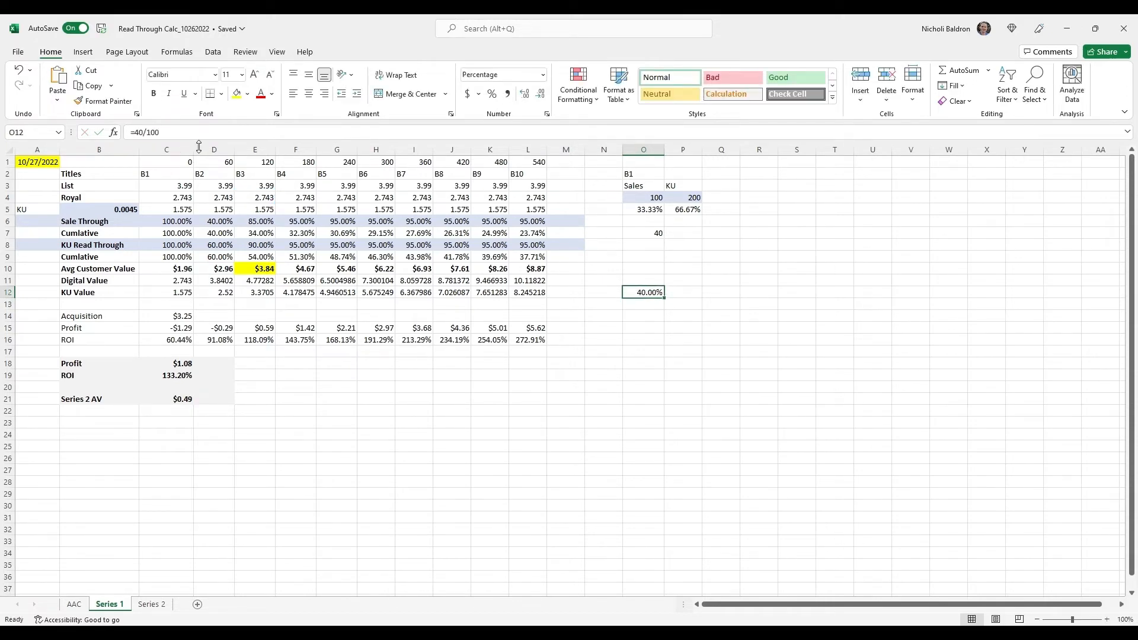
pyautogui.press('BackSpace')
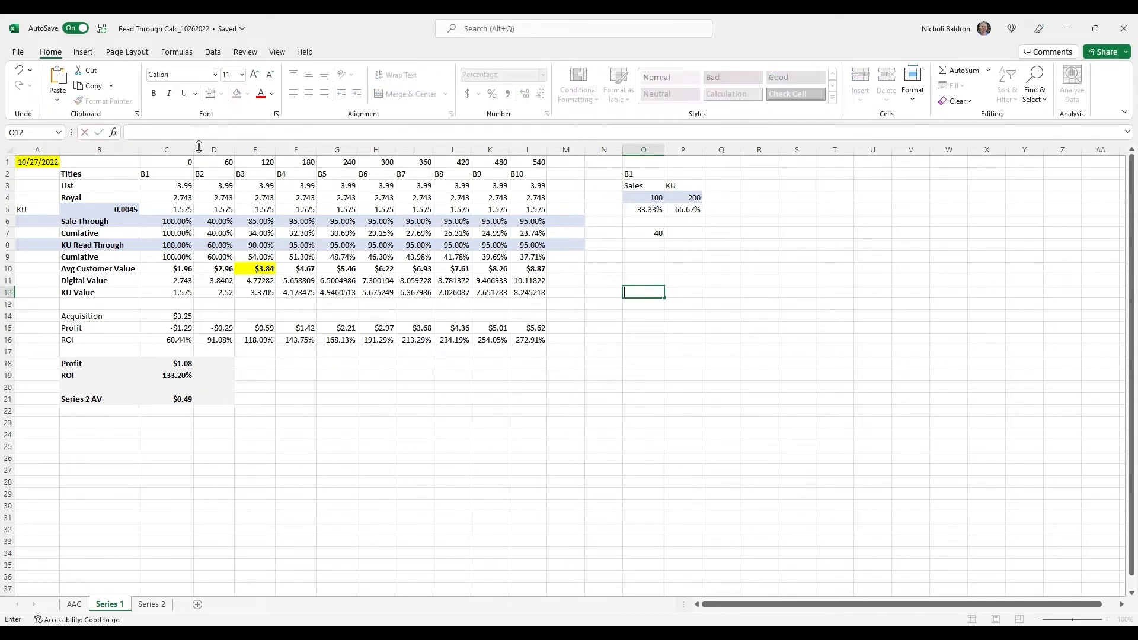
pyautogui.hotkey('ctrl', 'Return')
pyautogui.click(222, 247)
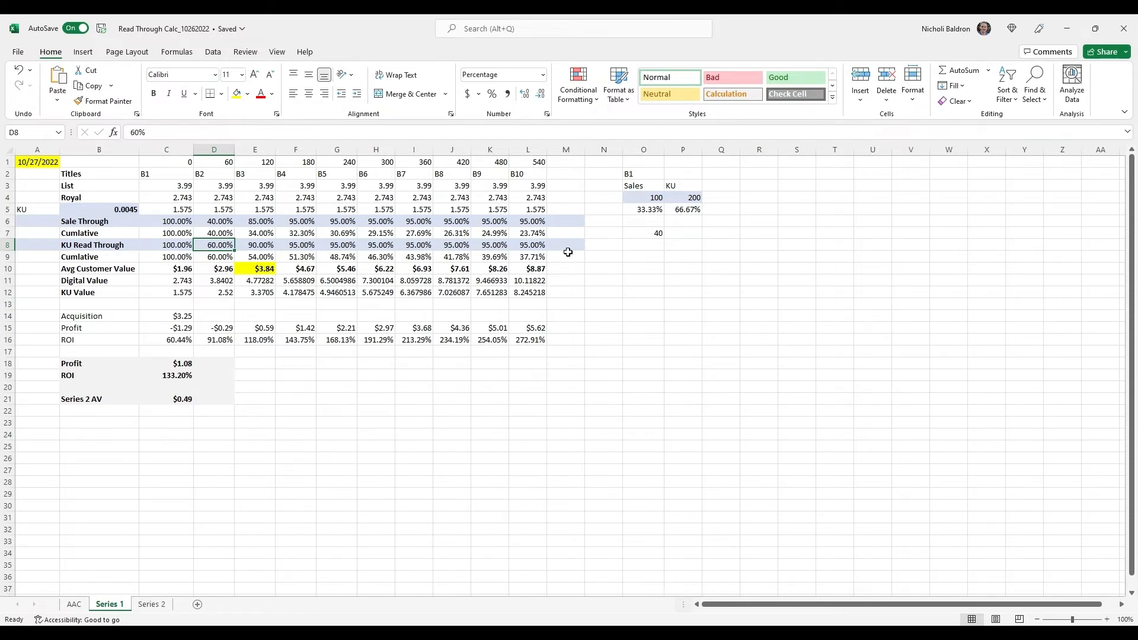
pyautogui.click(660, 282)
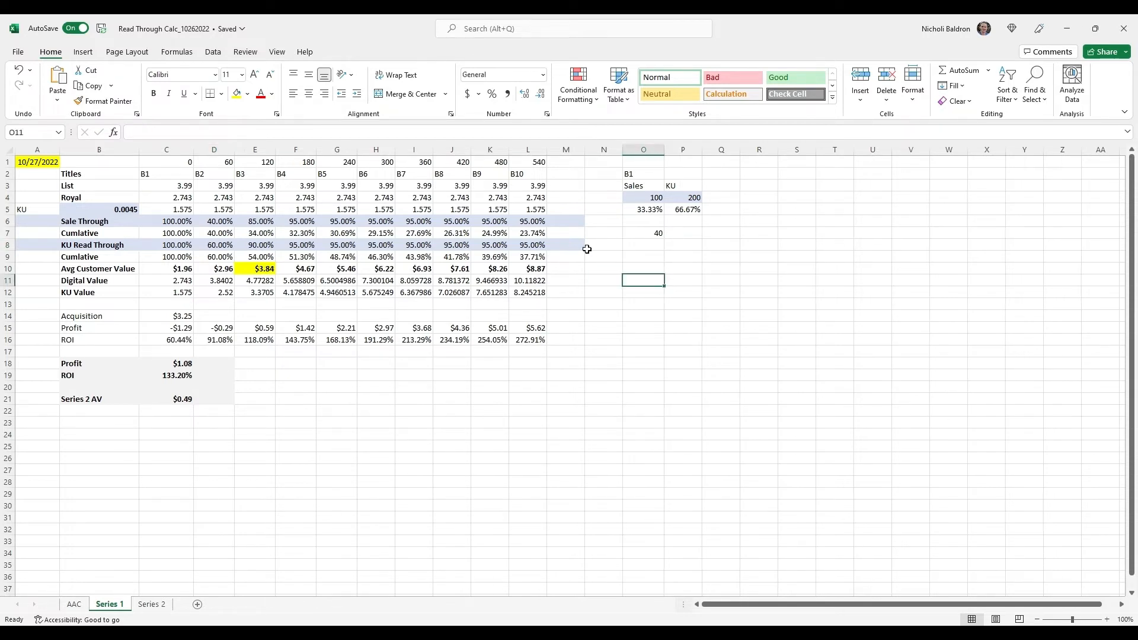
pyautogui.click(235, 139)
pyautogui.write('=')
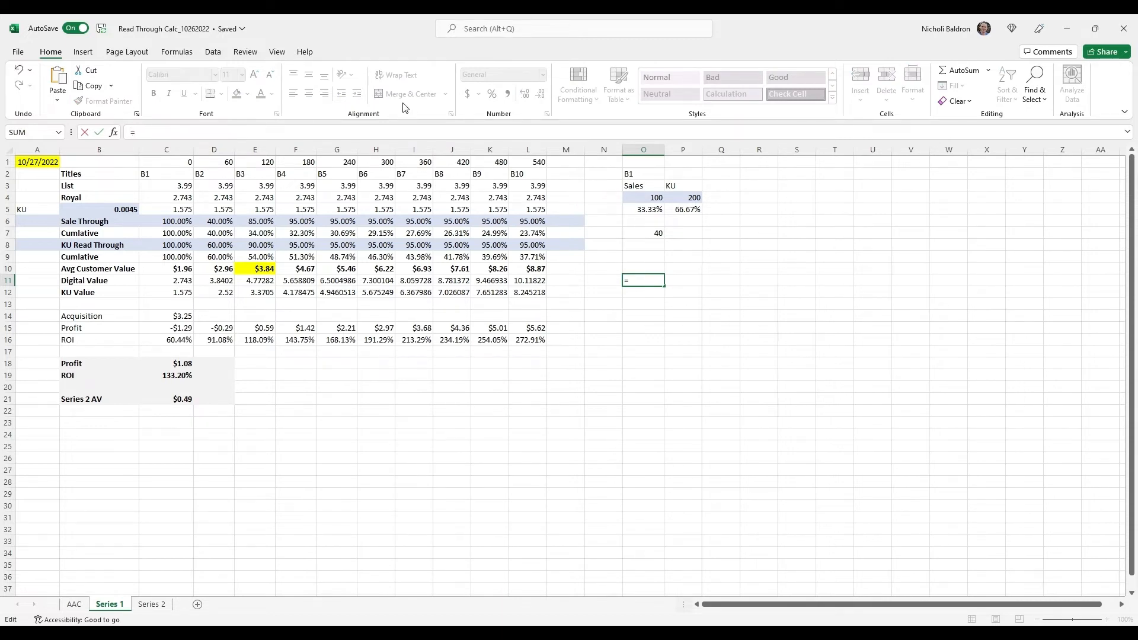
pyautogui.press('BackSpace')
pyautogui.press('Return')
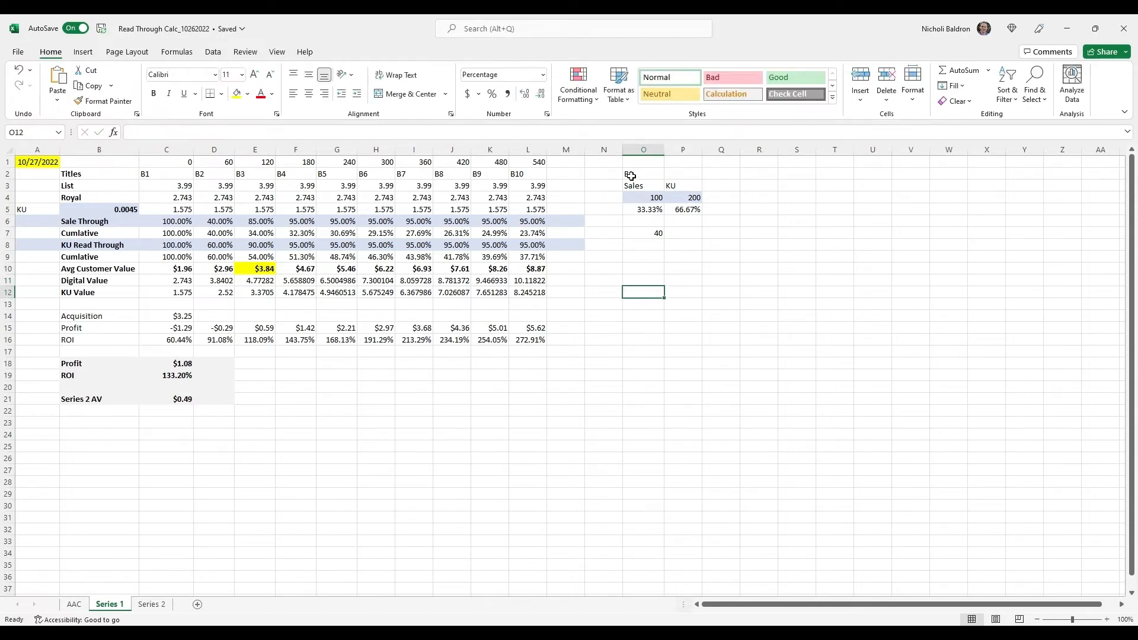
# Start a formula in O11 with the B1 KU reads calculation from P4, entered in parentheses as (70000/350)
pyautogui.click(692, 199)
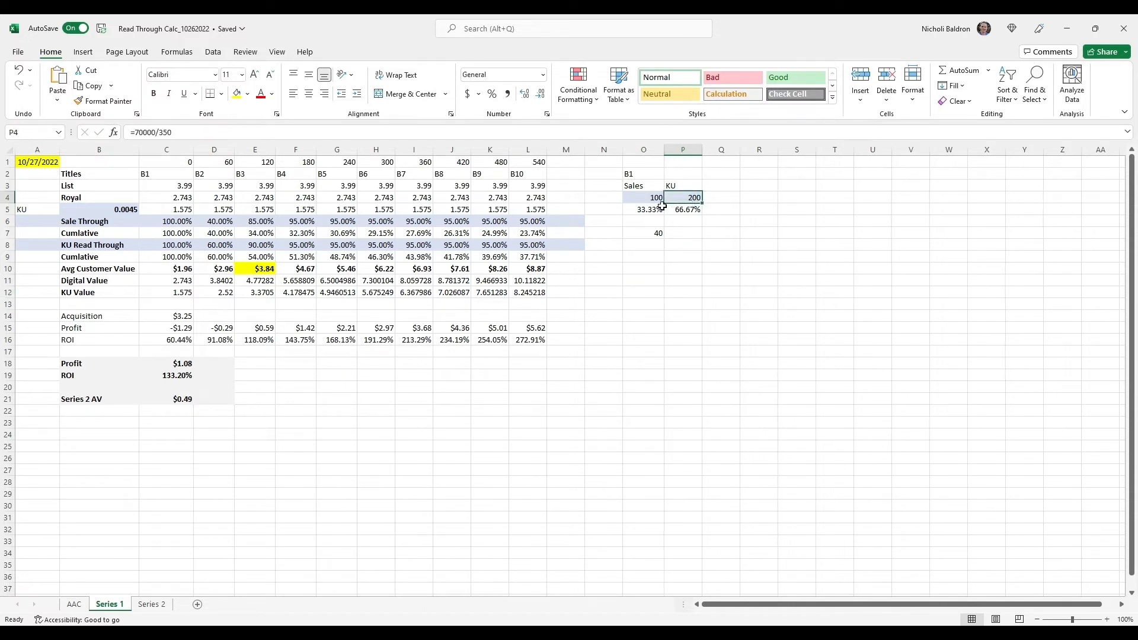
pyautogui.moveTo(176, 133); pyautogui.dragTo(128, 135)
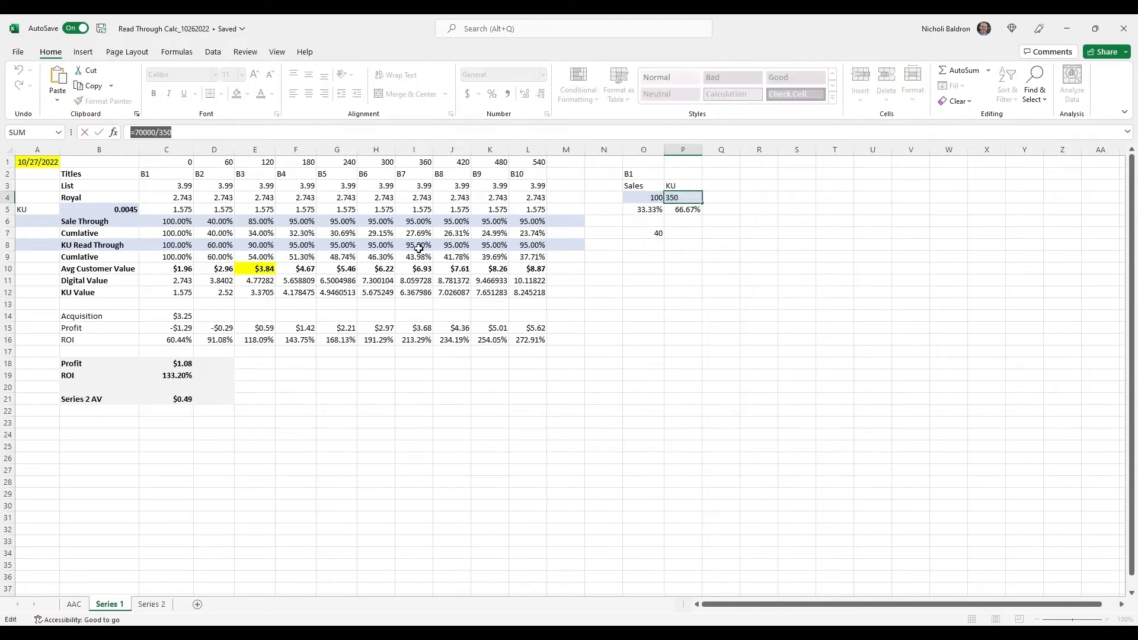
pyautogui.hotkey('shift', 'Right')
pyautogui.press('Return')
pyautogui.click(640, 281)
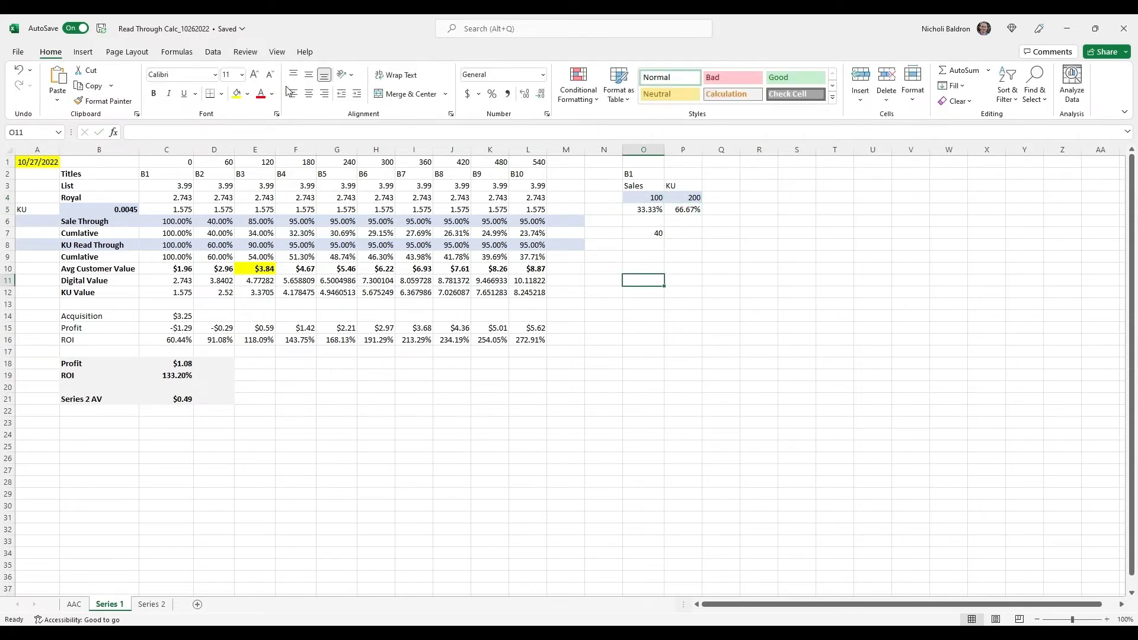
pyautogui.click(224, 136)
pyautogui.write('=(70000/350')
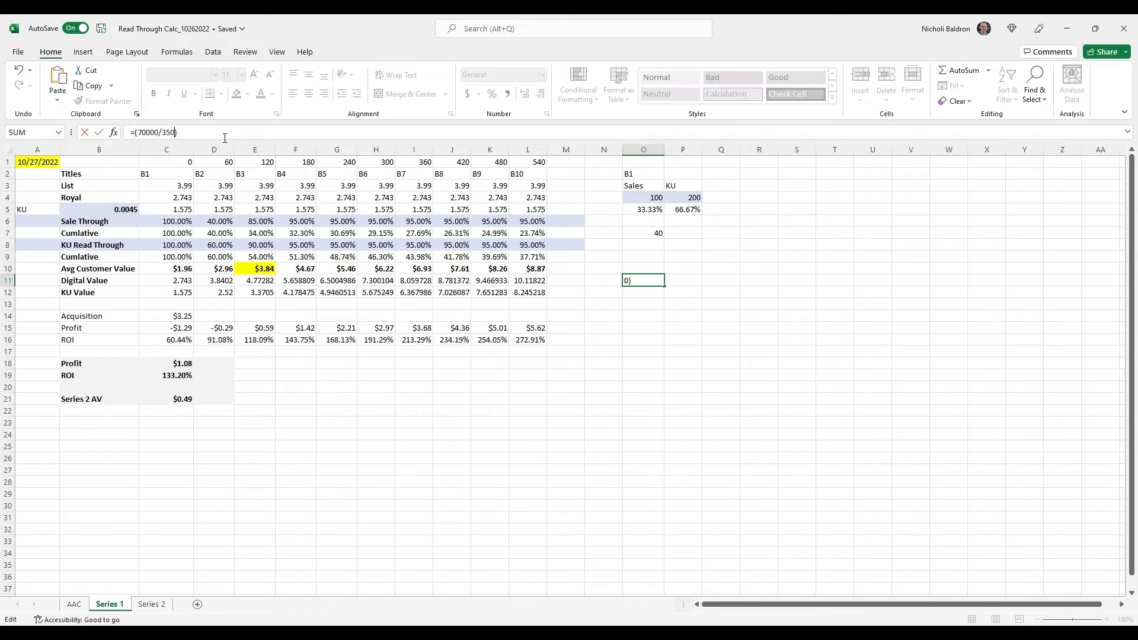
# Complete the B2 KU read-through calculation in O11 as =(42000/350)/(70000/350)
pyautogui.press('Home')
pyautogui.write('()/')
pyautogui.press('Left')
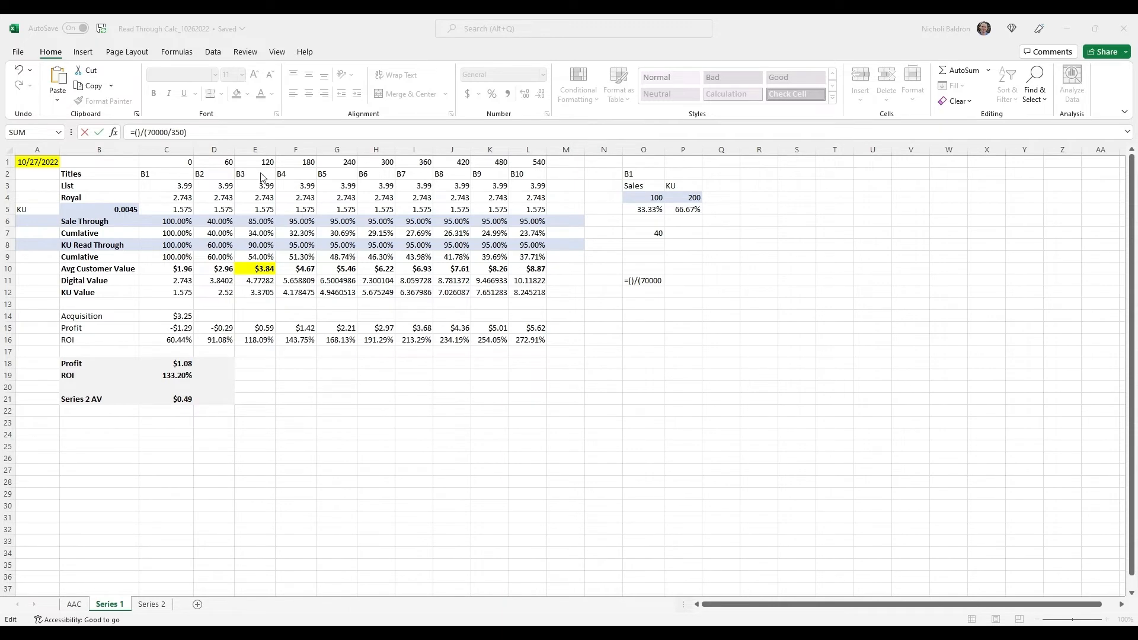
pyautogui.click(141, 135)
pyautogui.write('42000/35')
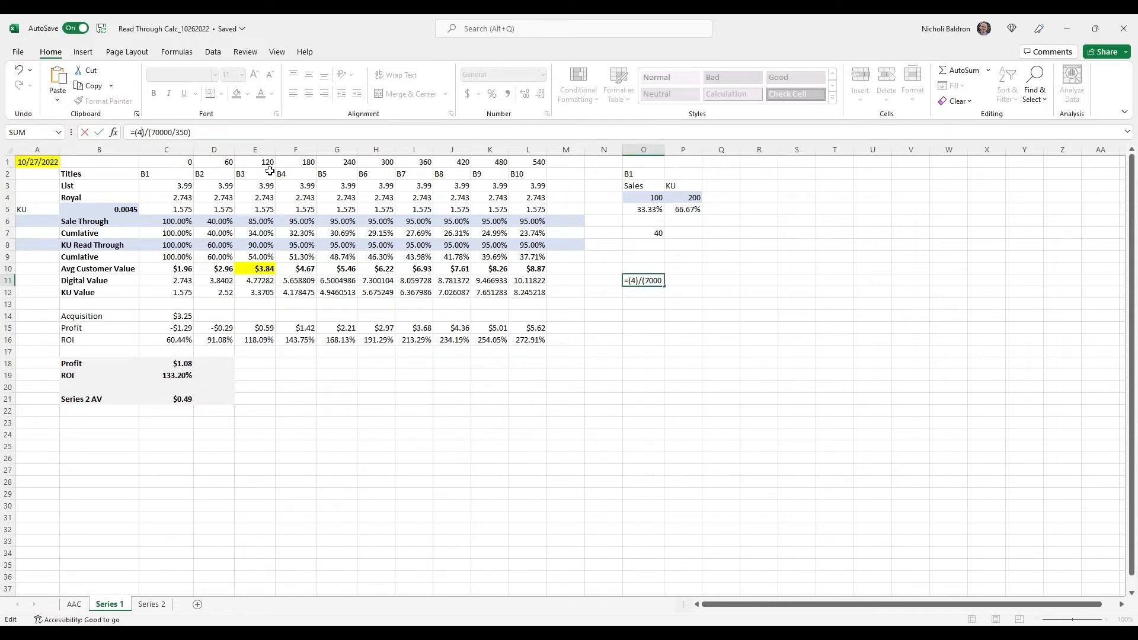
pyautogui.write('0')
pyautogui.press('Return')
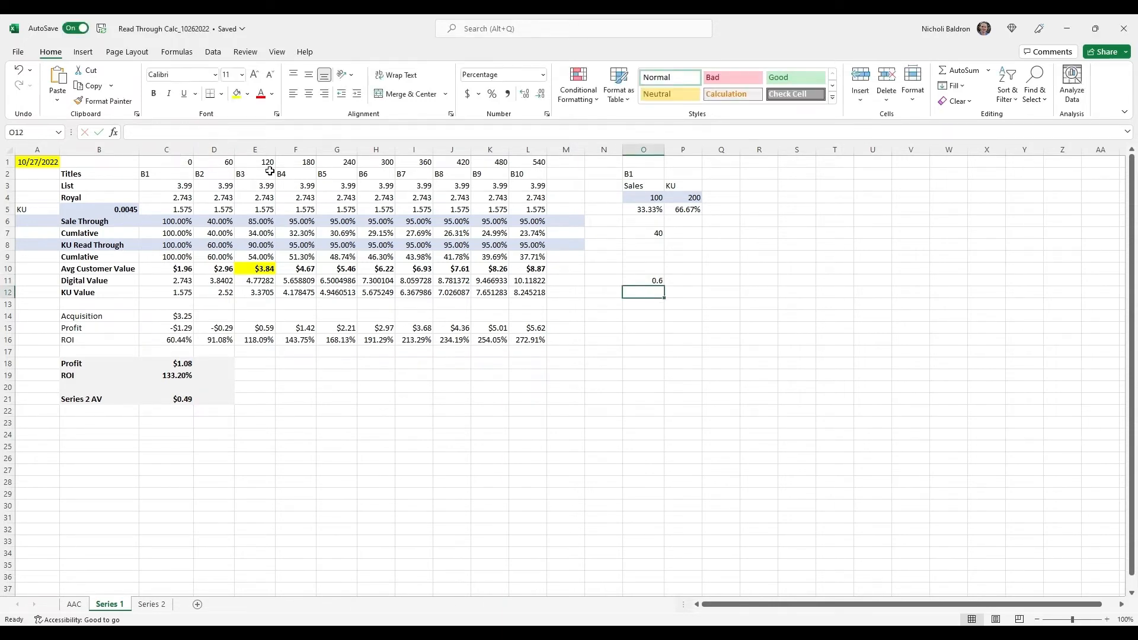
pyautogui.click(656, 283)
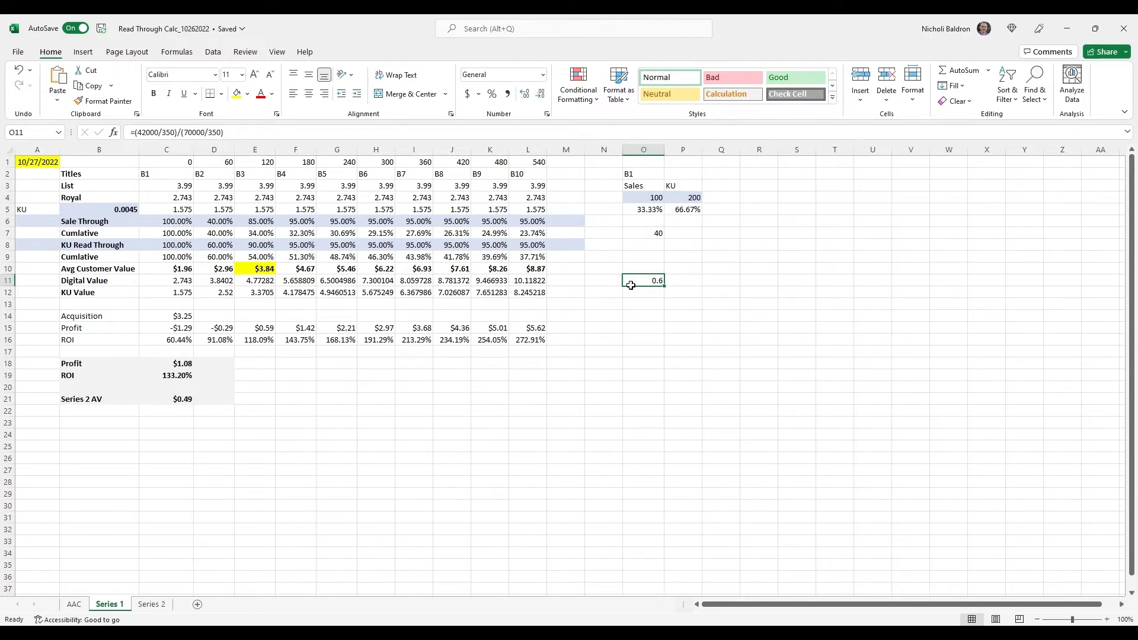
# Compare the Sale Through and KU Read Through rates of B2 and B3 in rows 6 and 8
pyautogui.click(218, 246)
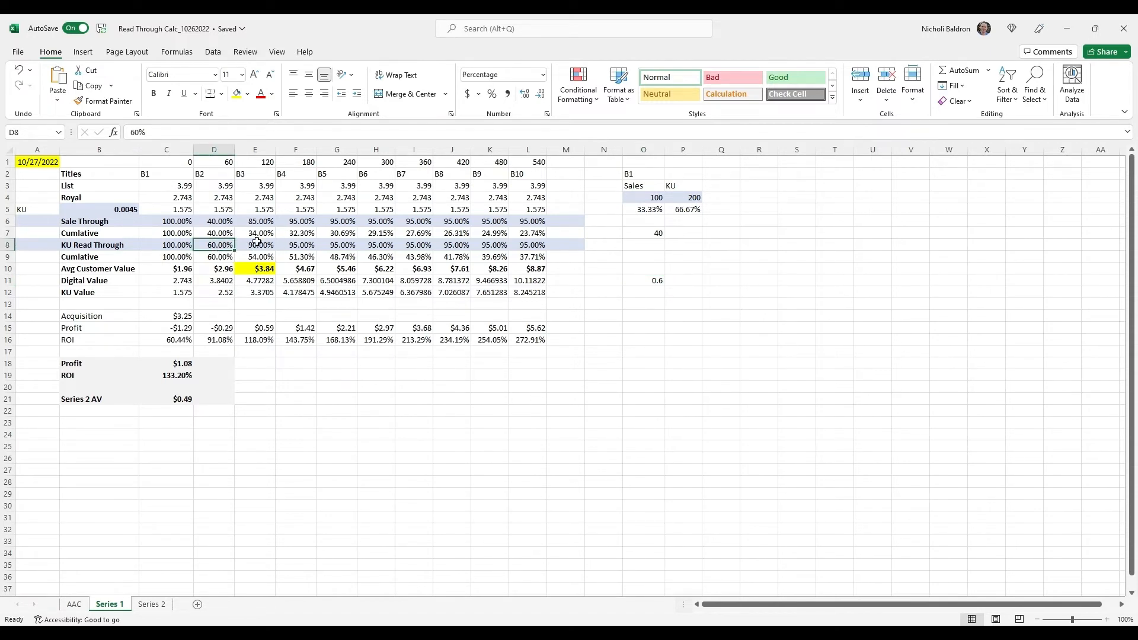
pyautogui.click(219, 224)
pyautogui.click(223, 249)
pyautogui.click(258, 226)
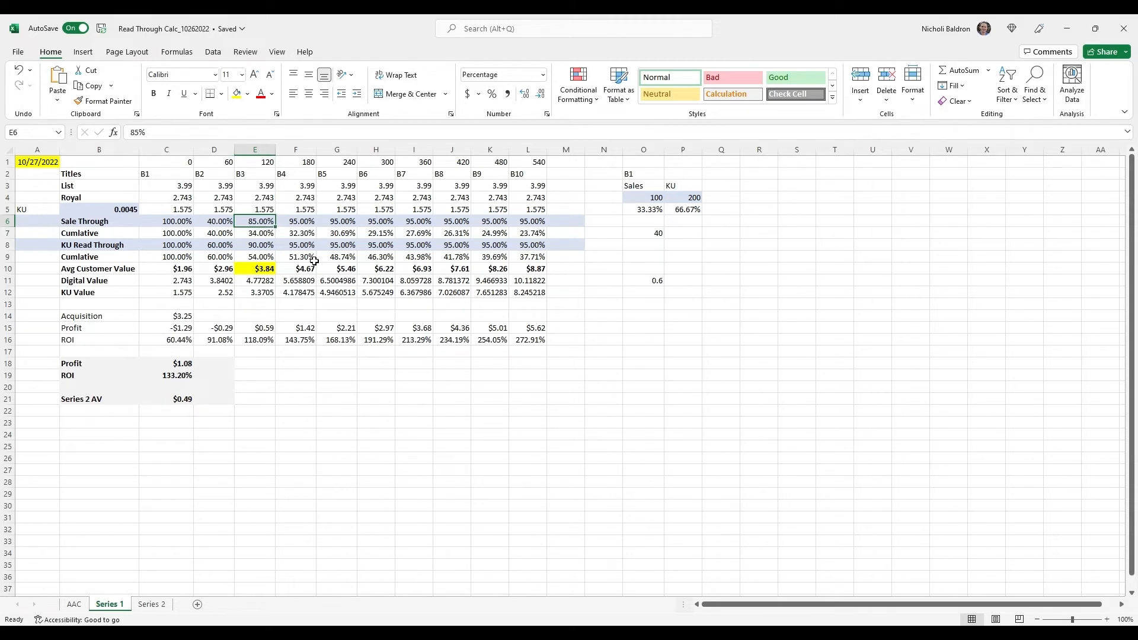
pyautogui.press('Down')
pyautogui.press('Down')
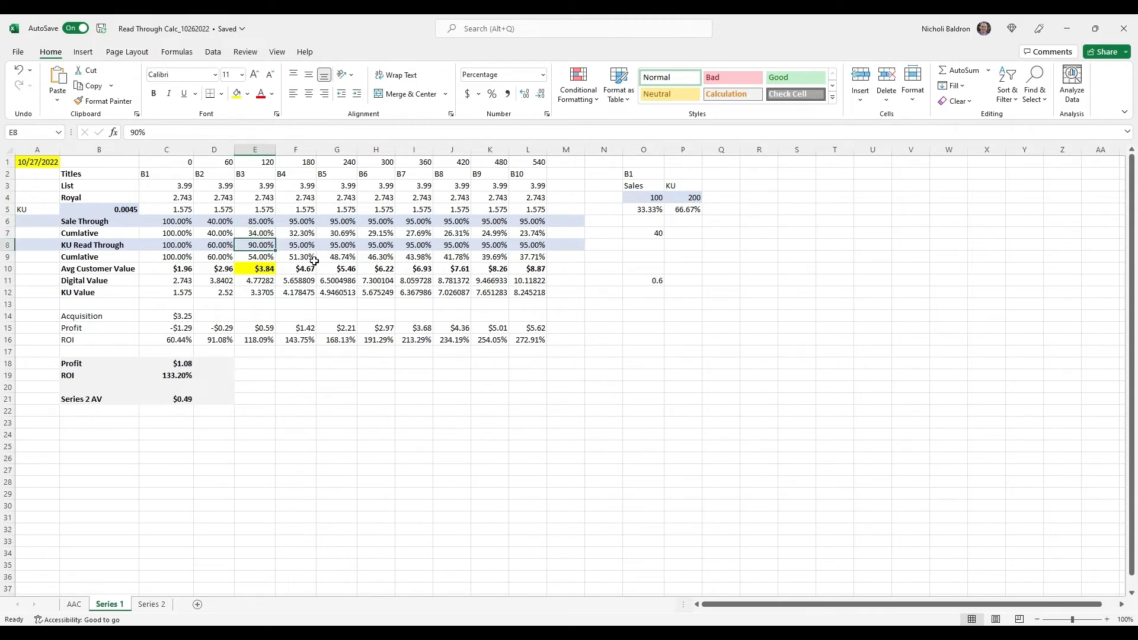
# Inspect the B3 cumulative sale-through formula in E7 and the cumulative KU read-through formula in E9
pyautogui.press('Up')
pyautogui.press('Left')
pyautogui.press('Left')
pyautogui.press('Left')
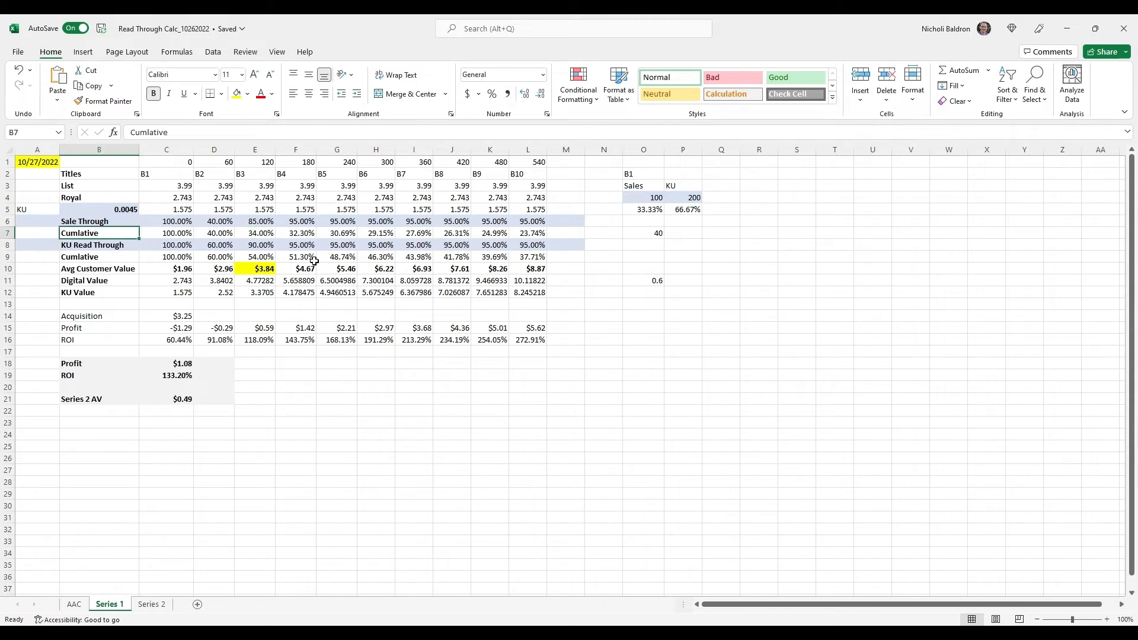
pyautogui.press('Right')
pyautogui.press('Right')
pyautogui.press('Right')
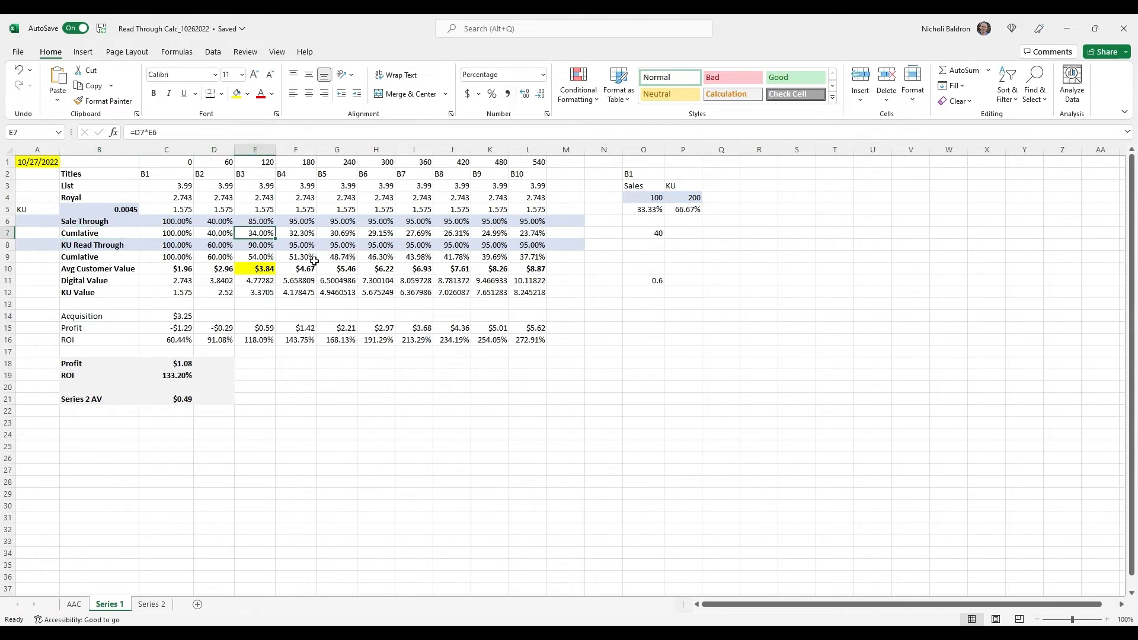
pyautogui.click(264, 260)
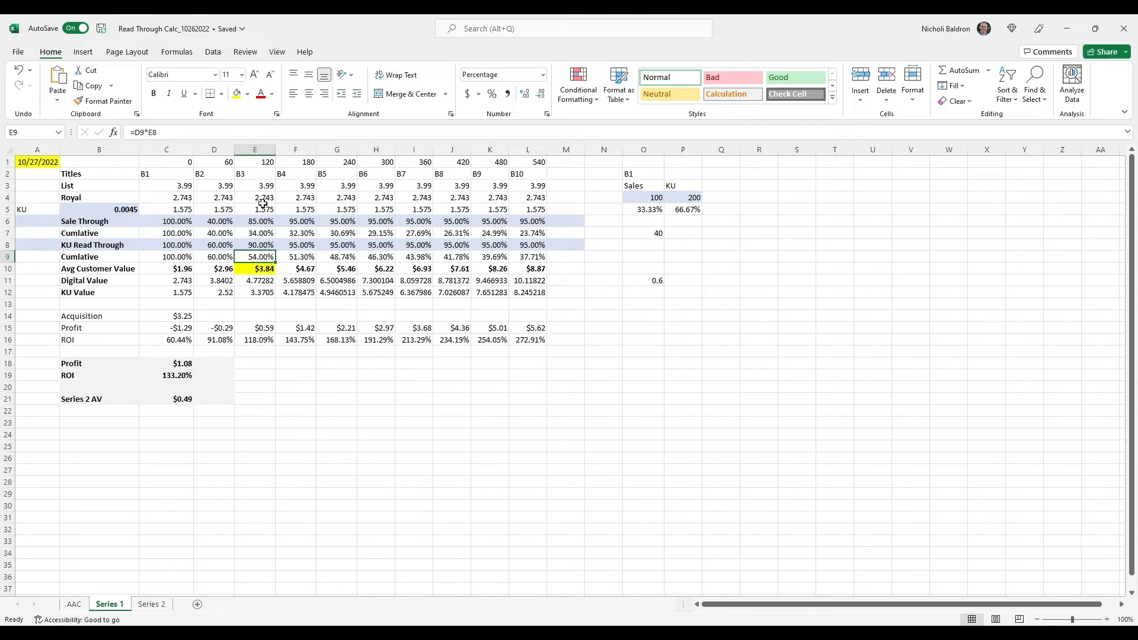
# Inspect the B3 Avg Customer Value, Digital Value and KU Value formulas in column E against the sales and KU shares in O5:P5
pyautogui.click(263, 271)
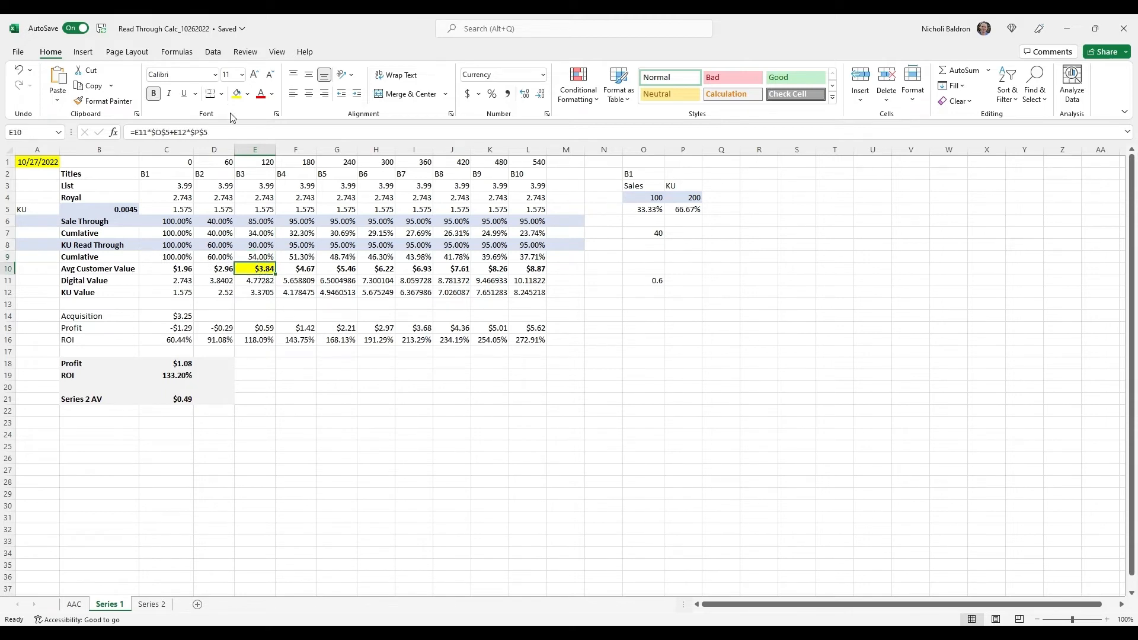
pyautogui.click(264, 284)
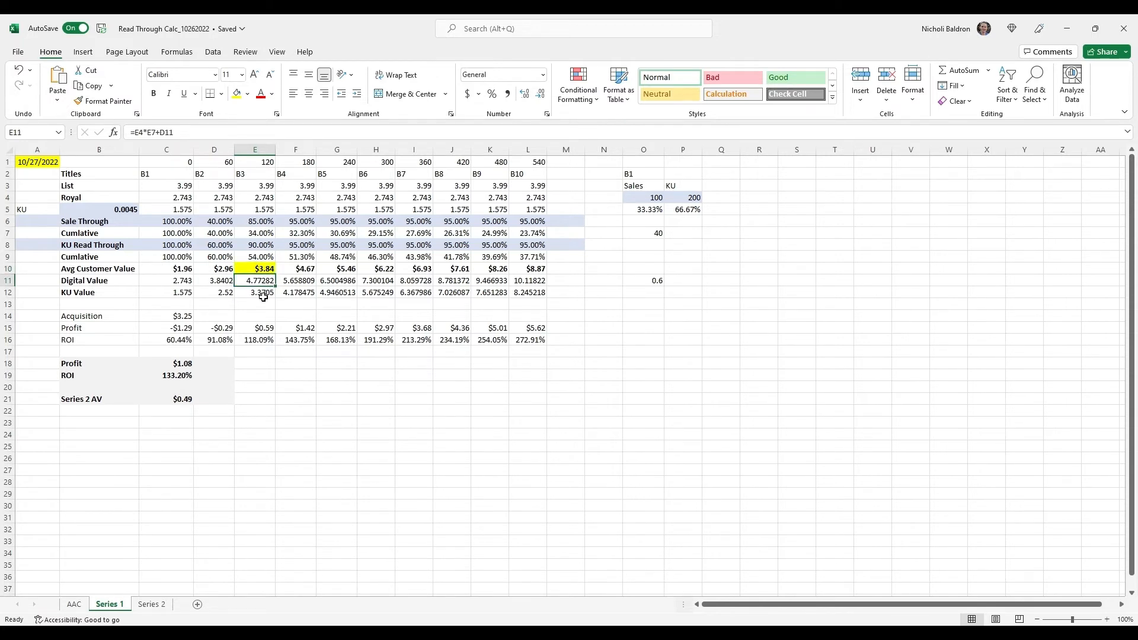
pyautogui.click(264, 293)
pyautogui.click(264, 270)
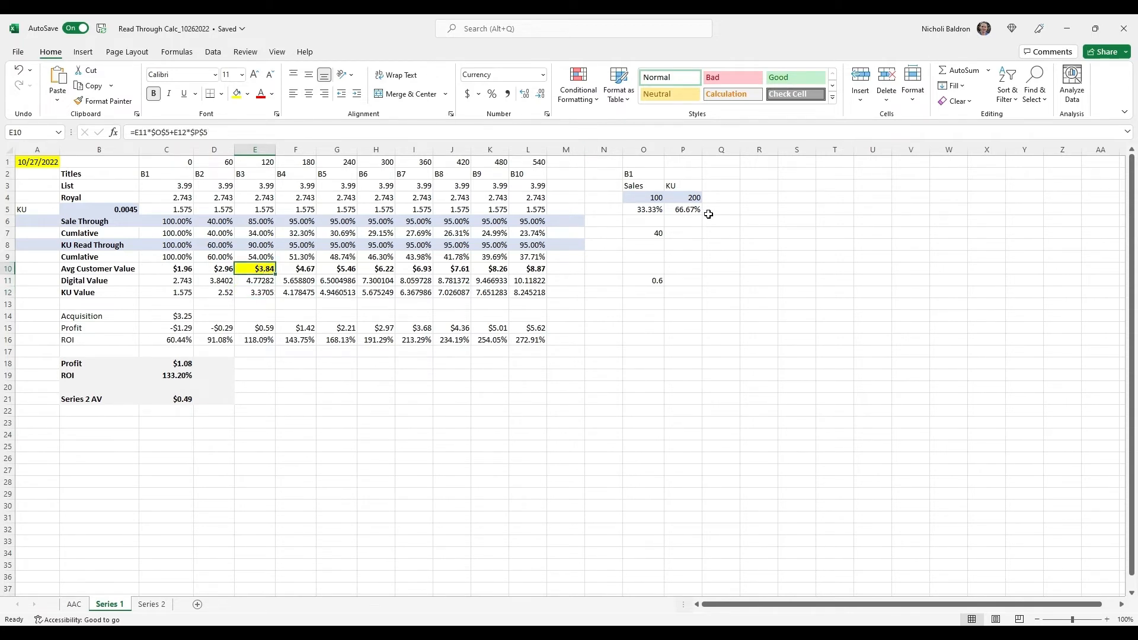
pyautogui.moveTo(709, 211); pyautogui.dragTo(654, 212)
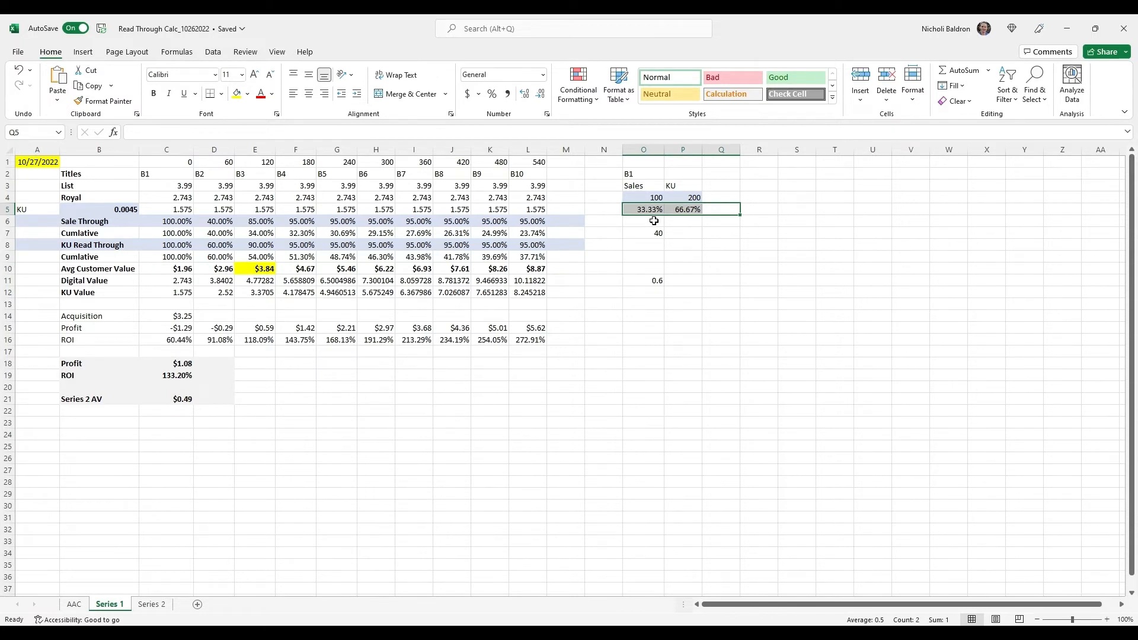
pyautogui.click(274, 270)
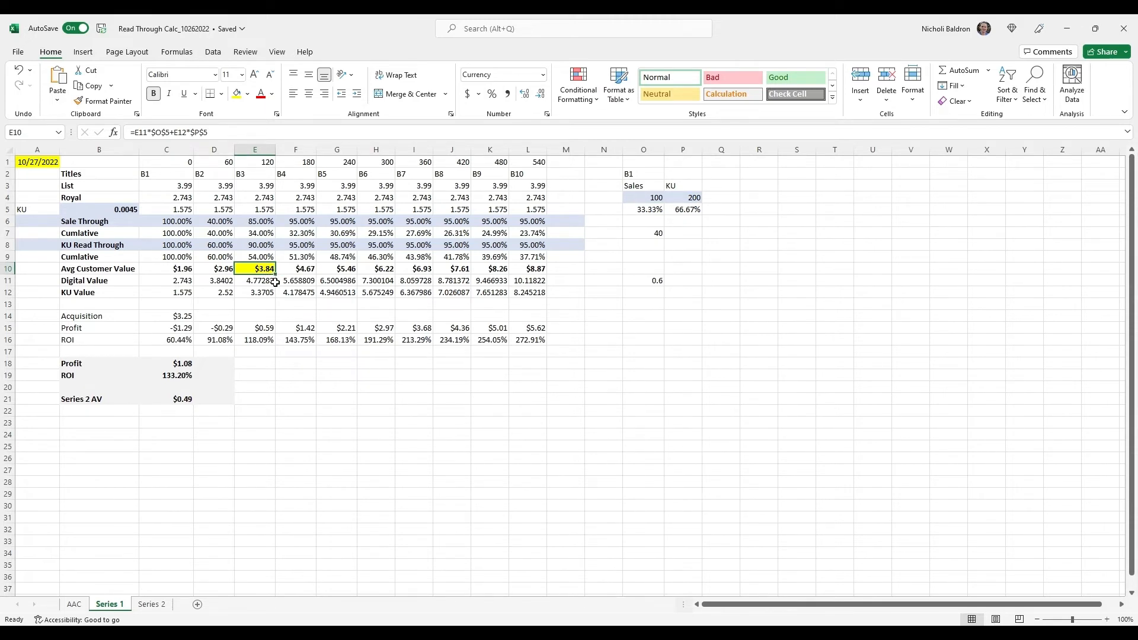
# Inspect the Acquisition cost reference in C14 and the cells used by the Profit formula in C18
pyautogui.click(185, 322)
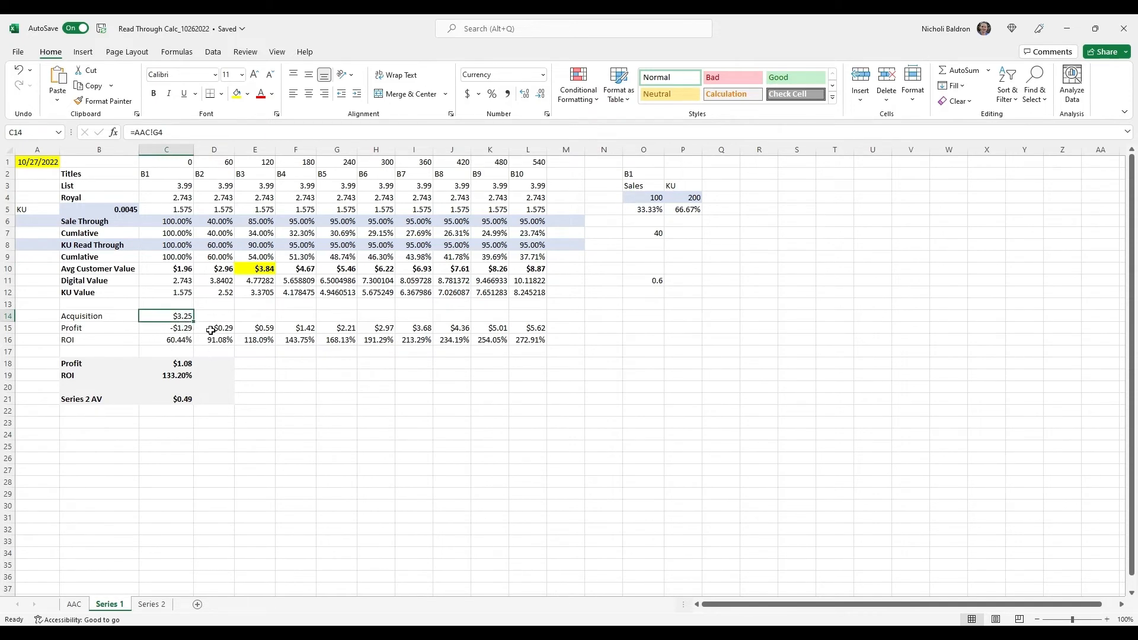
pyautogui.click(178, 365)
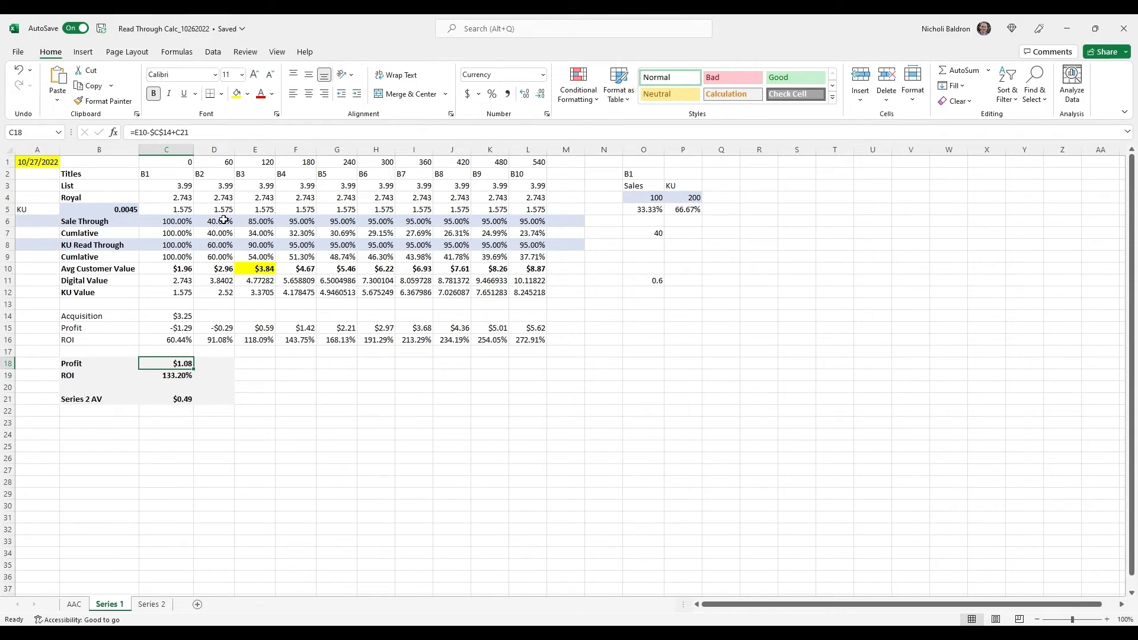
pyautogui.click(243, 135)
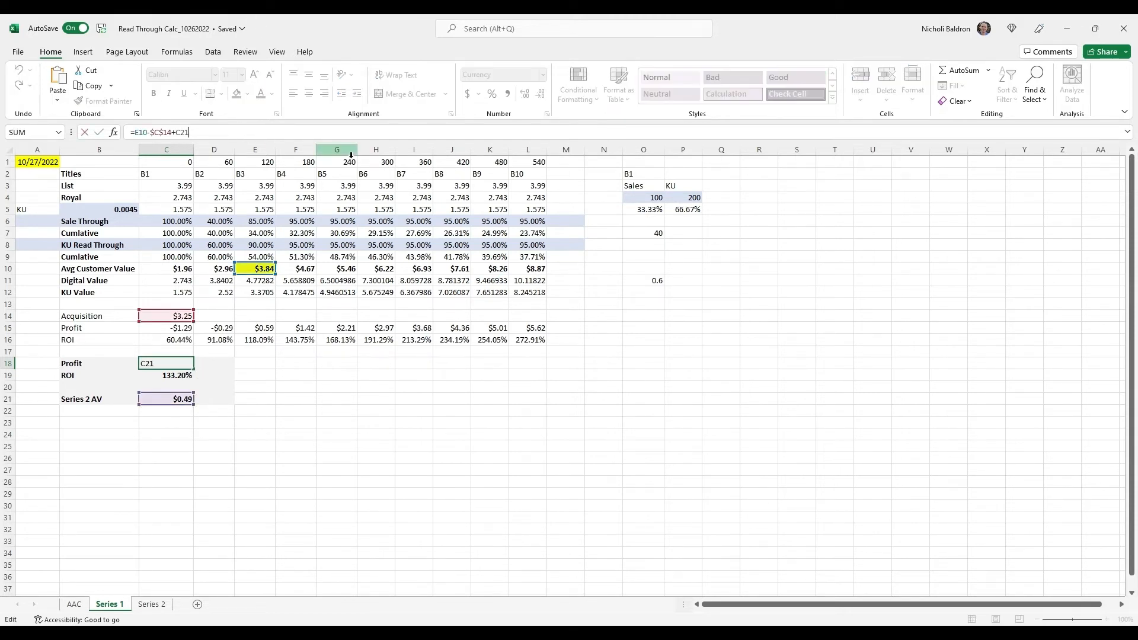
pyautogui.press('Return')
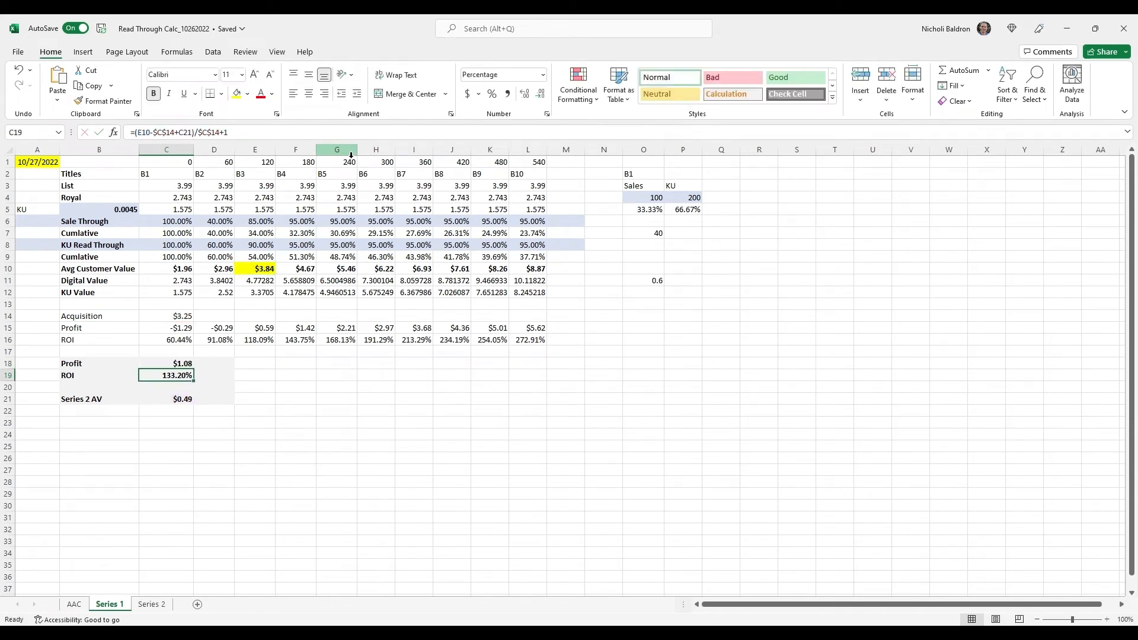
# Compare the Series 2 AV formula in C21 with the ROI formula in C19
pyautogui.click(182, 399)
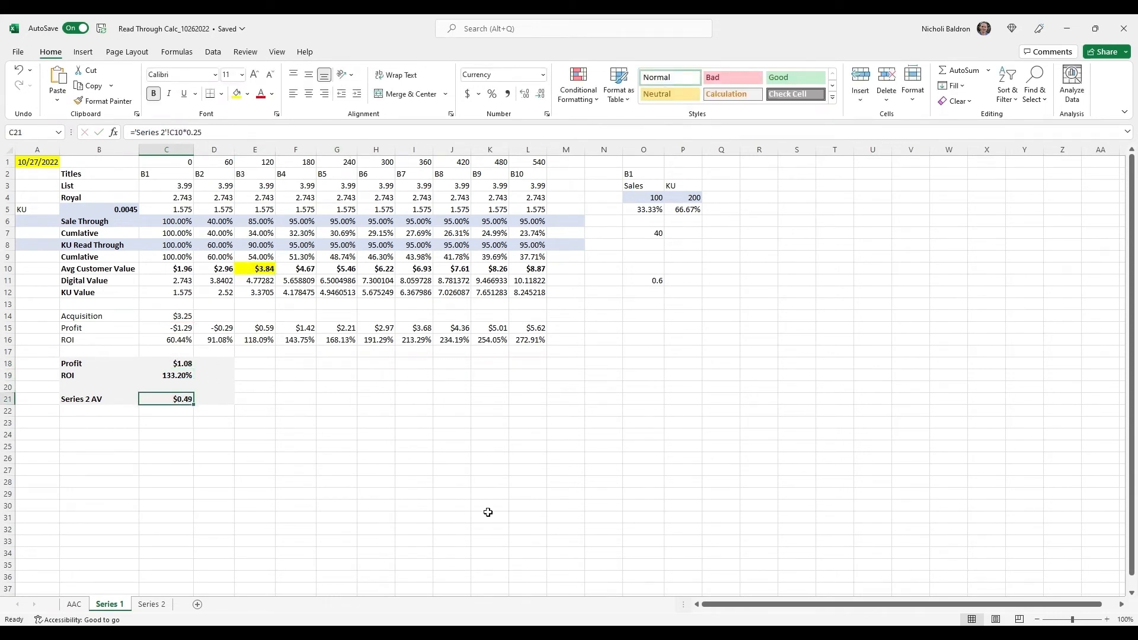
pyautogui.press('Up')
pyautogui.press('Up')
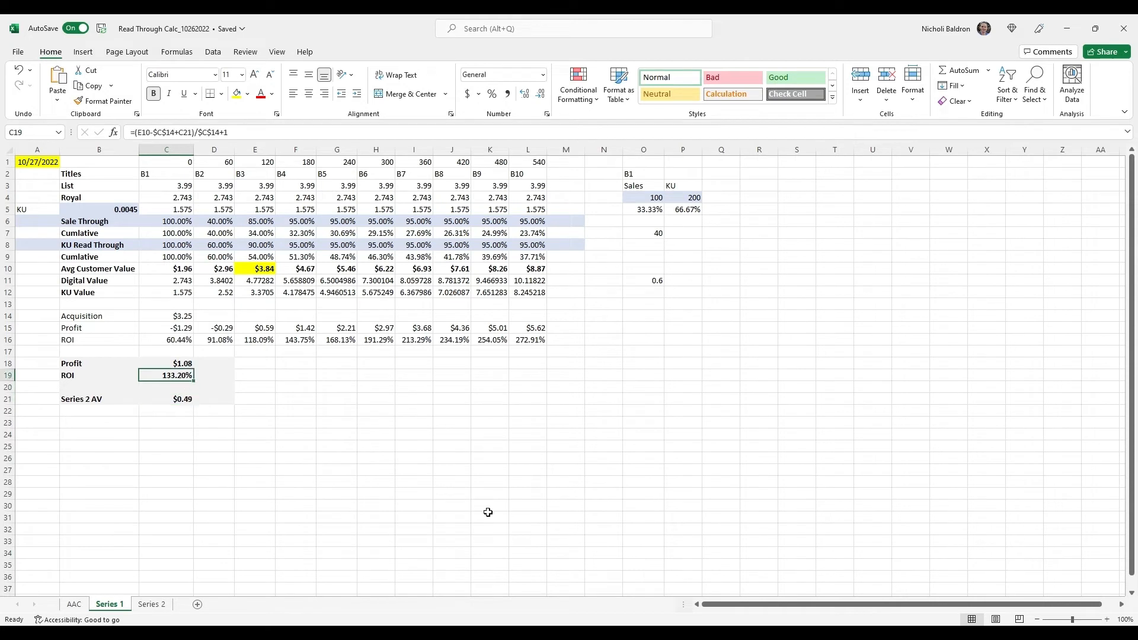
pyautogui.press('Down')
pyautogui.press('Down')
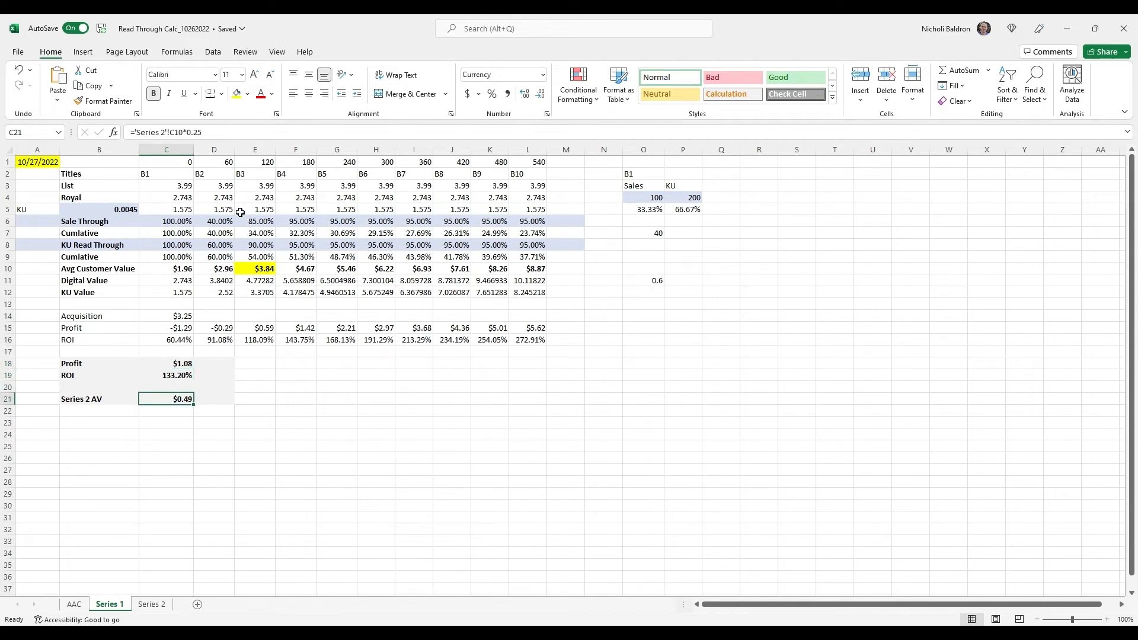
# Trace the Series 2 AV formula in C21 to the B1 Avg Customer Value in C10 on the Series 2 sheet
pyautogui.click(219, 130)
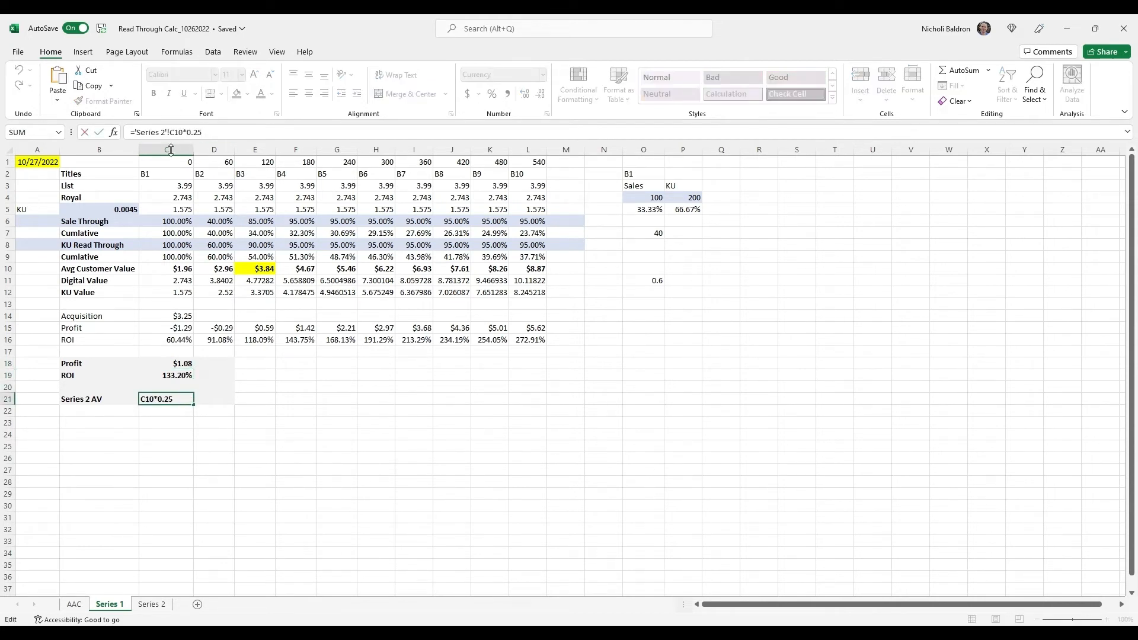
pyautogui.press('Return')
pyautogui.click(152, 604)
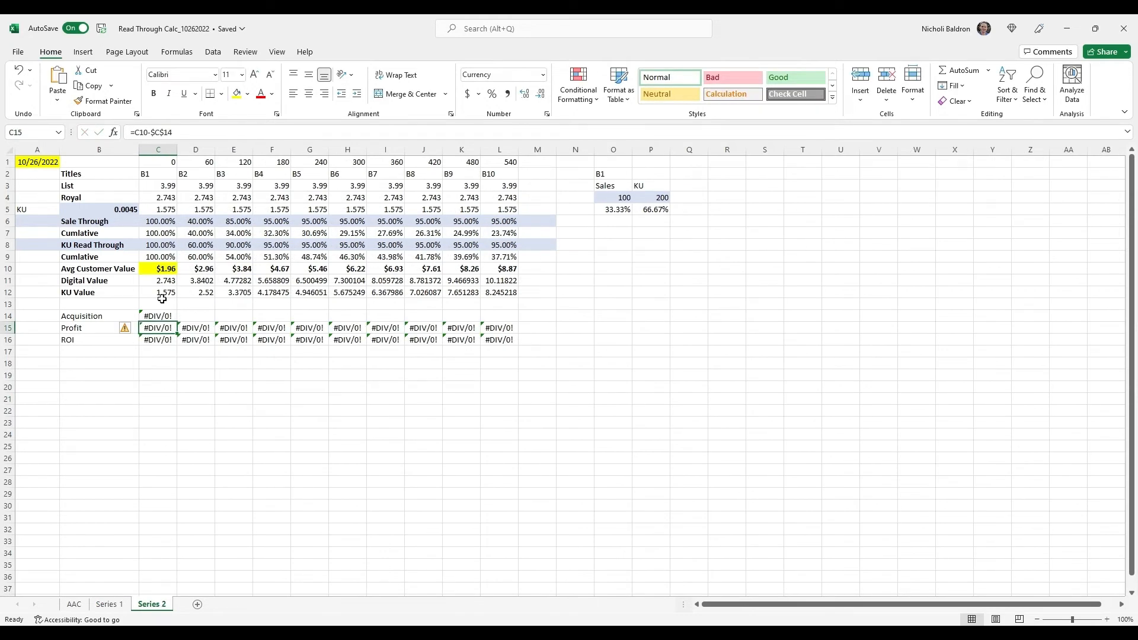
pyautogui.click(162, 272)
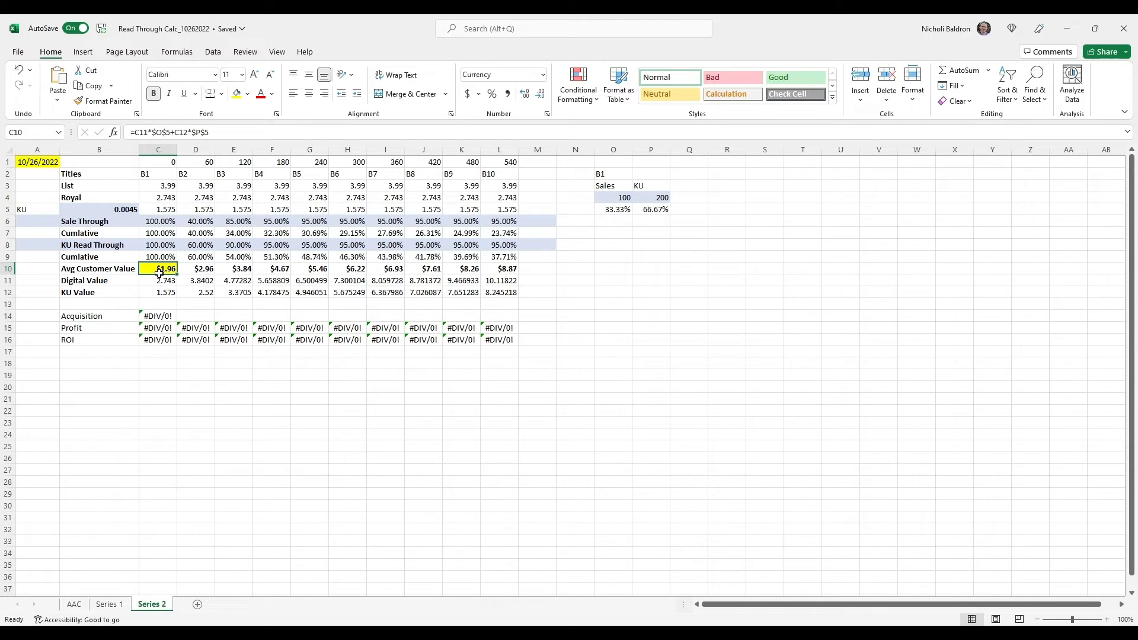
pyautogui.click(116, 604)
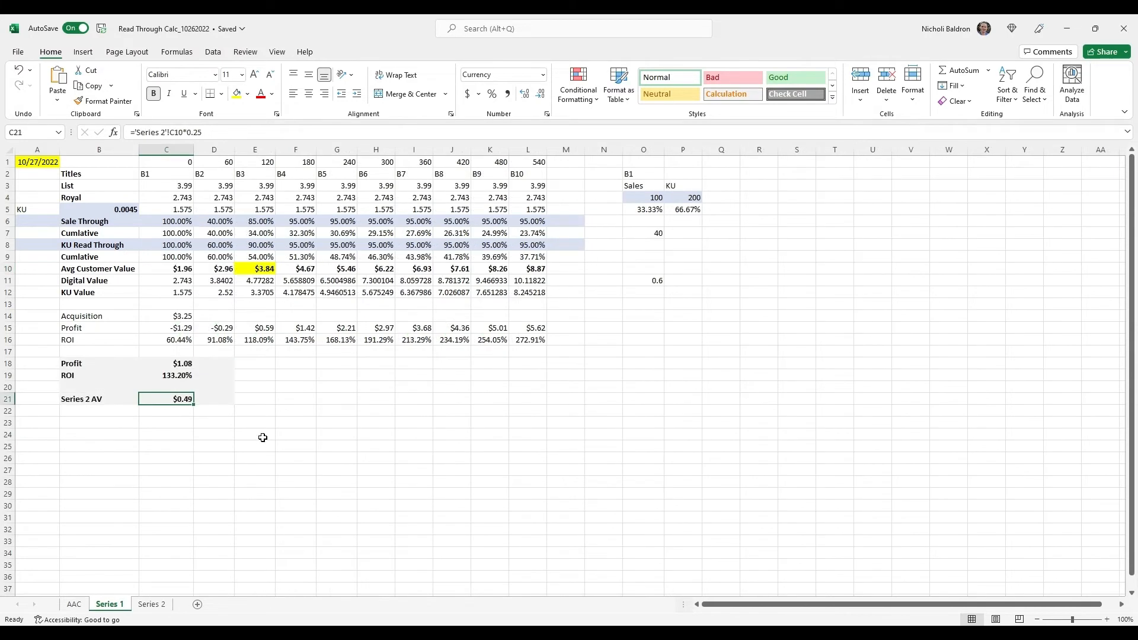
pyautogui.click(212, 133)
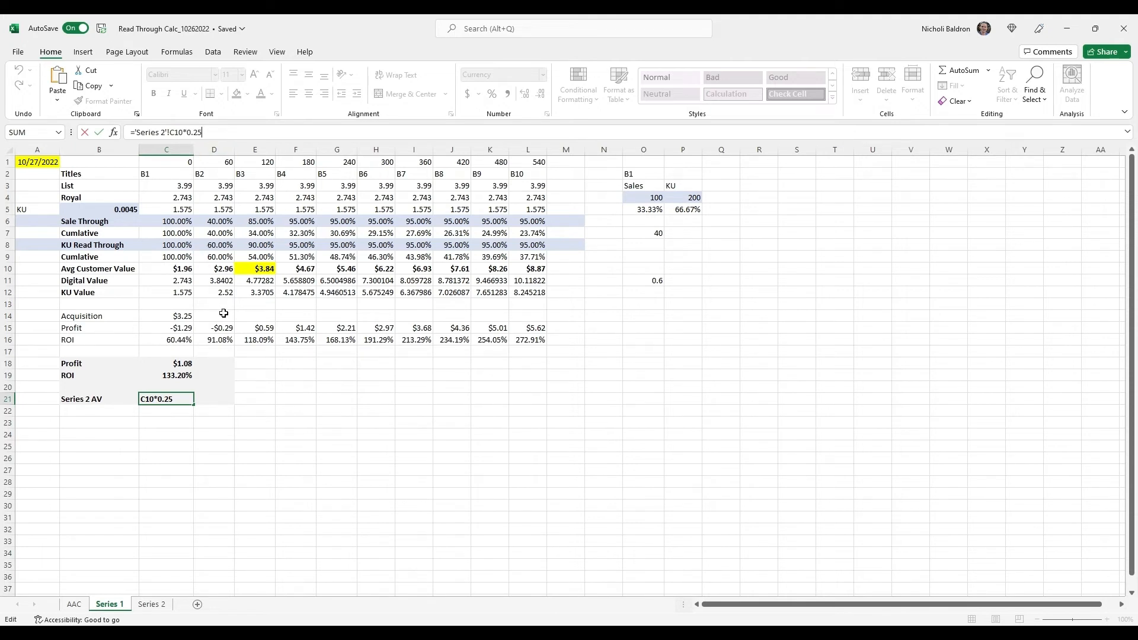
pyautogui.press('Return')
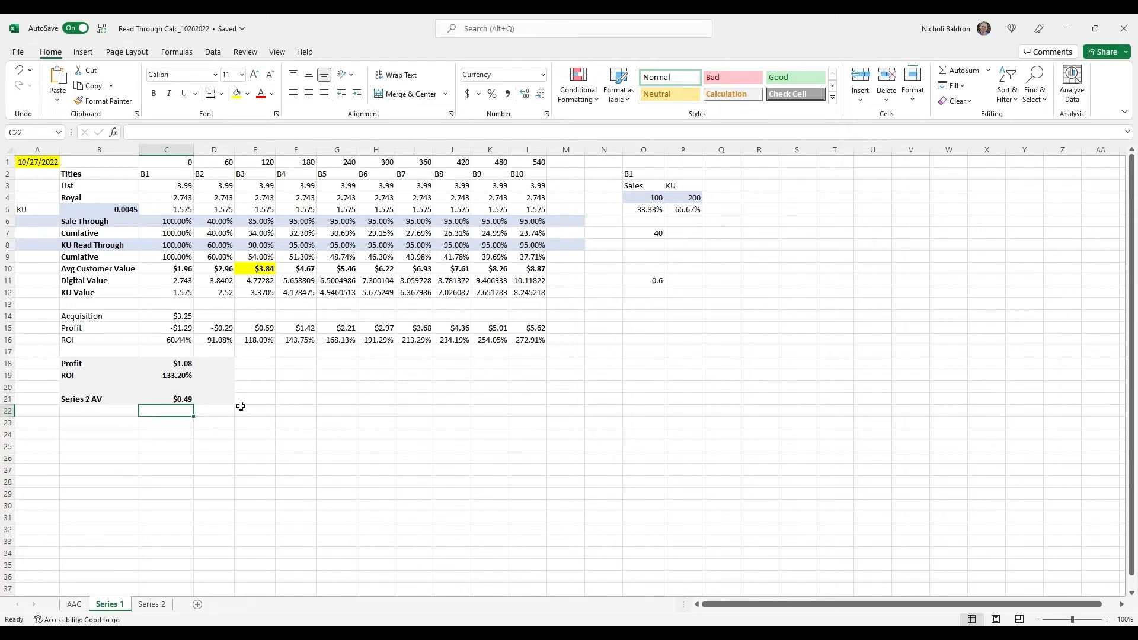
# Clear the Series 2 AV cell C21, and check the Profit formula in C18 against customer value E10 and acquisition cost C14
pyautogui.press('Up')
pyautogui.press('BackSpace')
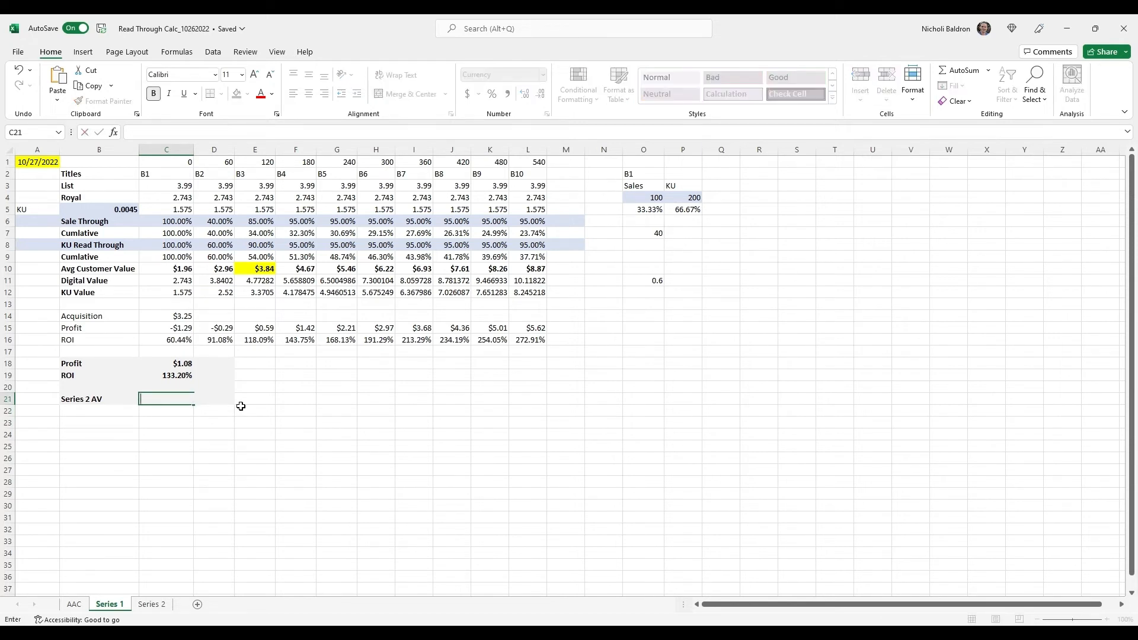
pyautogui.press('Return')
pyautogui.press('Up')
pyautogui.press('Up')
pyautogui.press('Up')
pyautogui.press('Up')
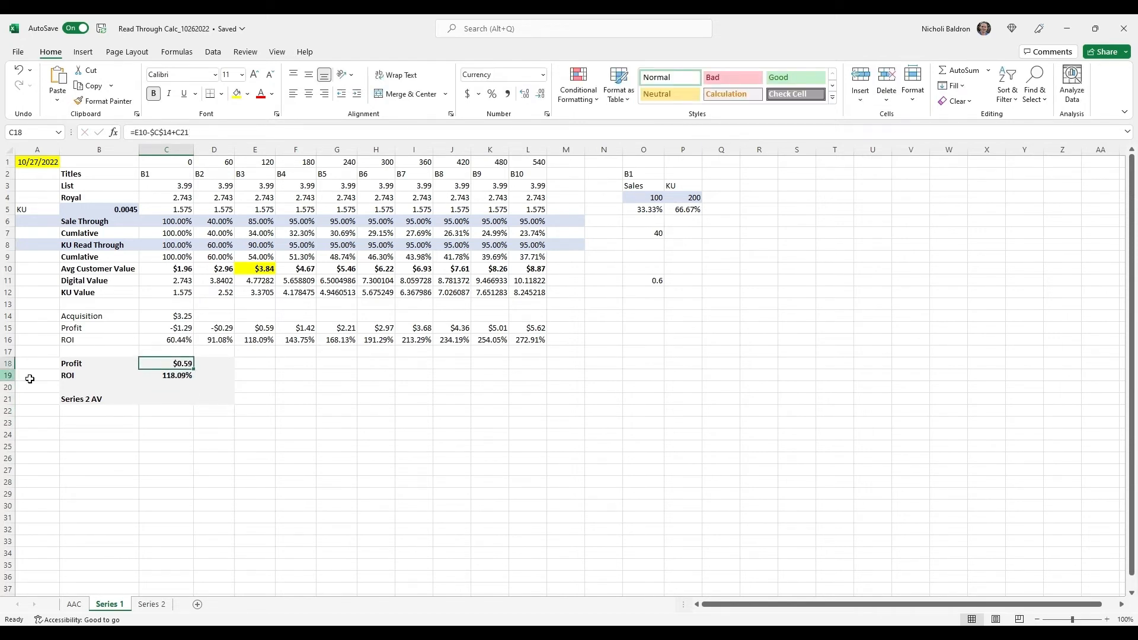
pyautogui.click(258, 270)
pyautogui.click(178, 320)
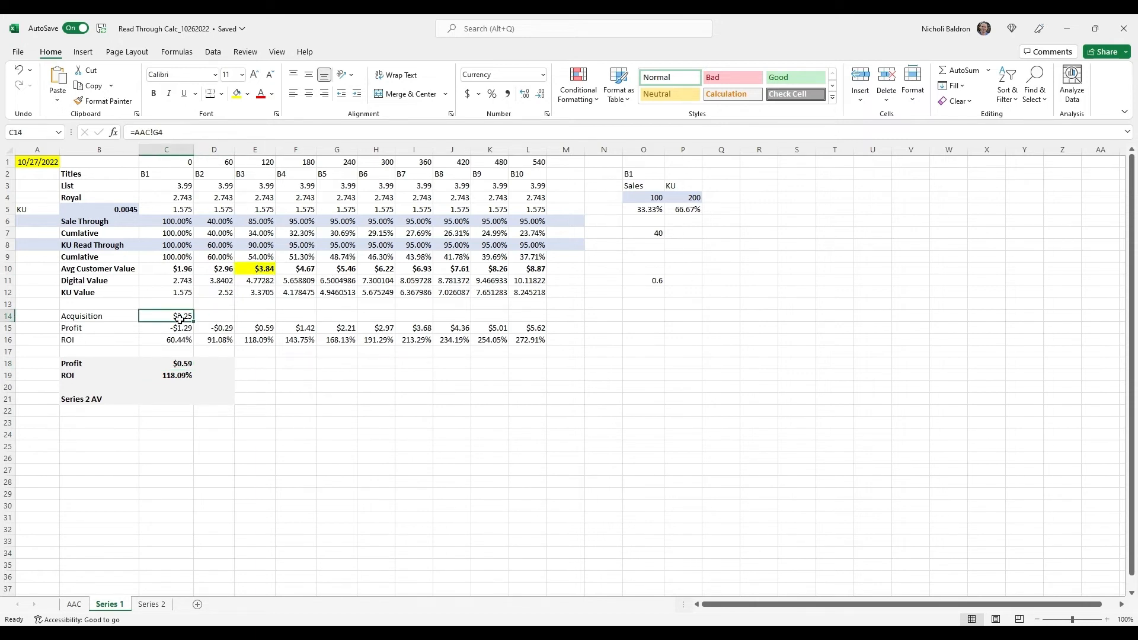
# Trace the cells used by the ROI formula in C19, and restore the Series 2 AV formula in C21
pyautogui.click(186, 366)
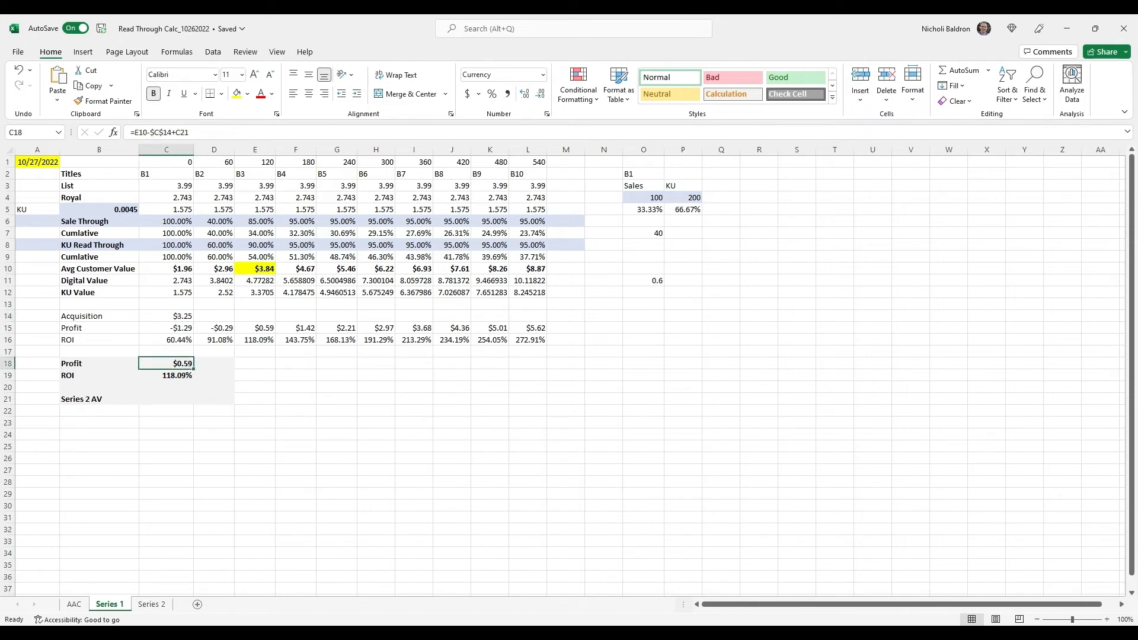
pyautogui.hotkey('alt', 'Tab')
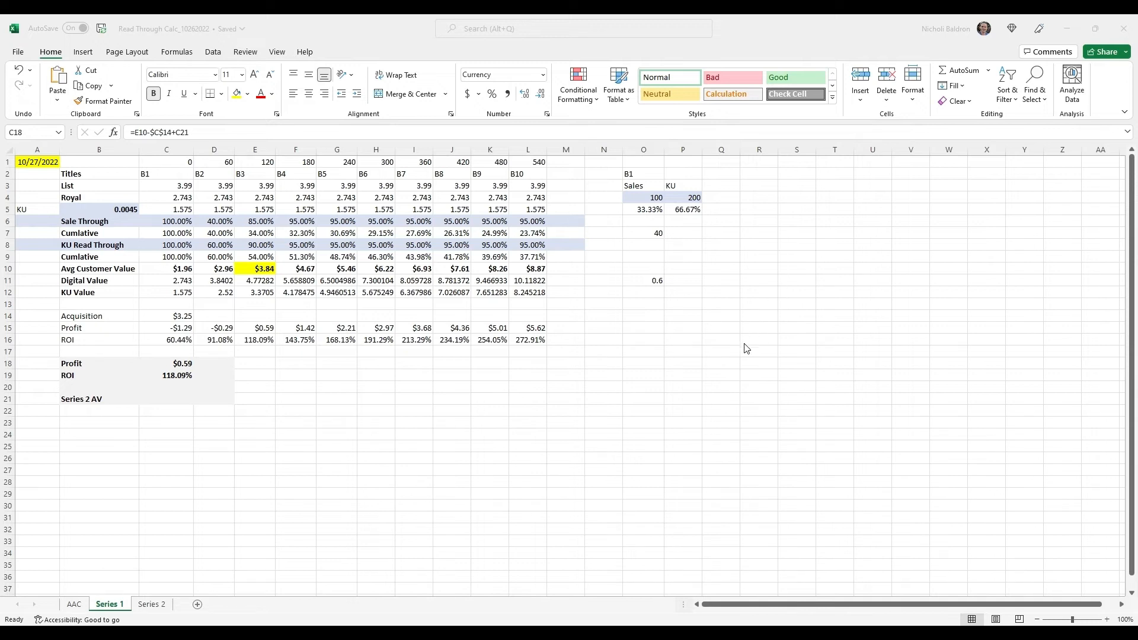
pyautogui.hotkey('alt', 'Tab')
pyautogui.click(153, 385)
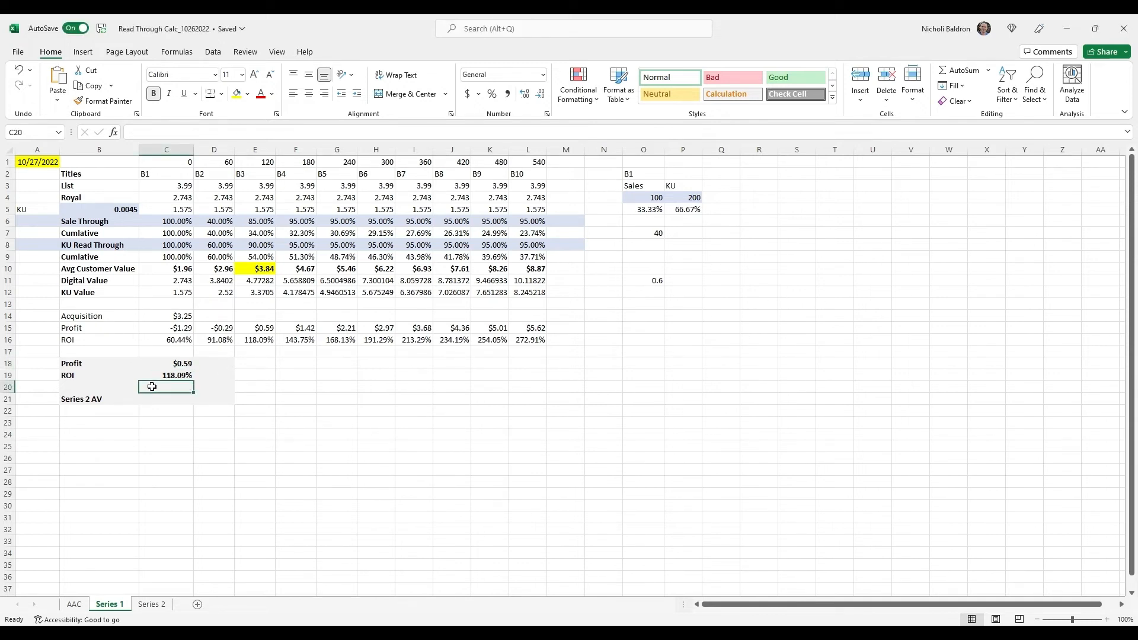
pyautogui.click(169, 375)
pyautogui.click(251, 132)
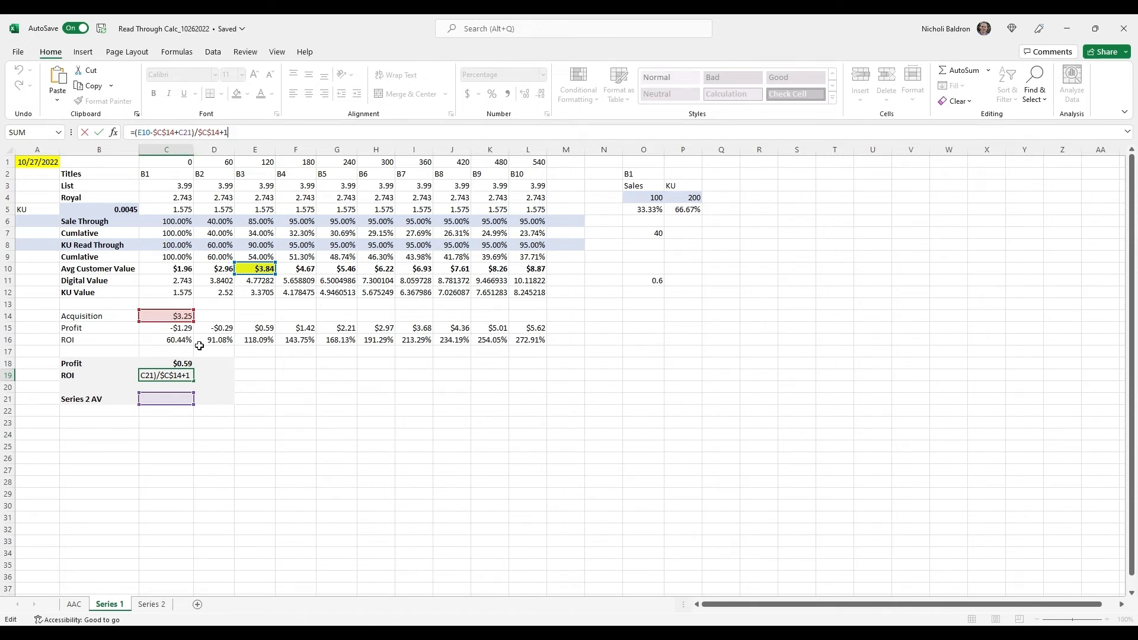
pyautogui.press('Return')
pyautogui.press('Up')
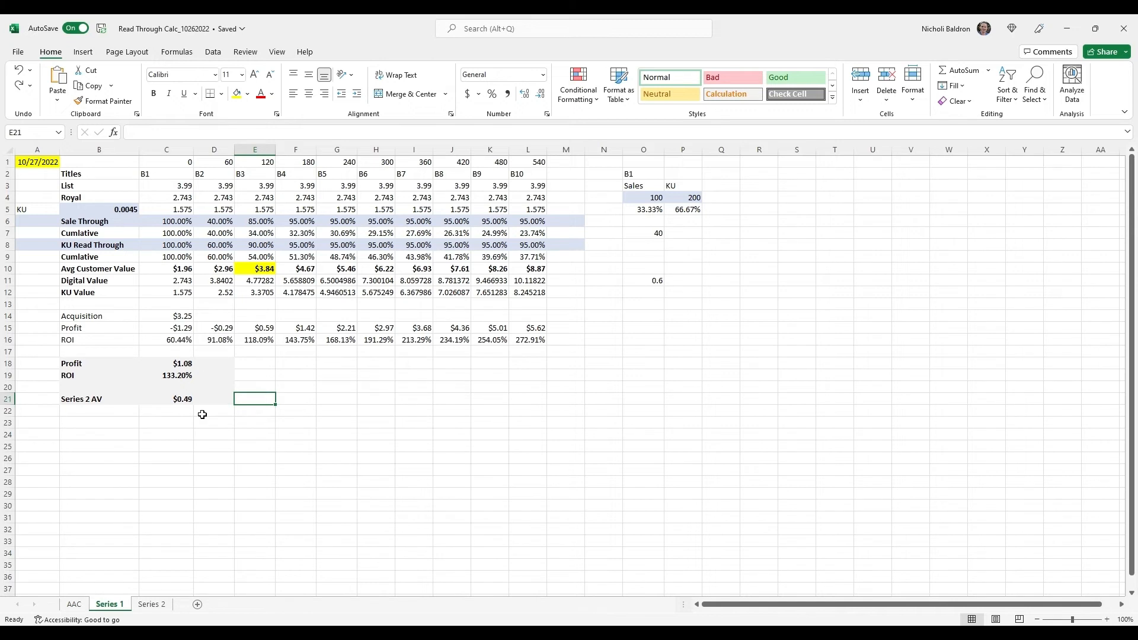
# Compare the Series 2 AV in C21 with the B3 customer value in E10, the Profit in C18 and the ROI in C19
pyautogui.click(184, 404)
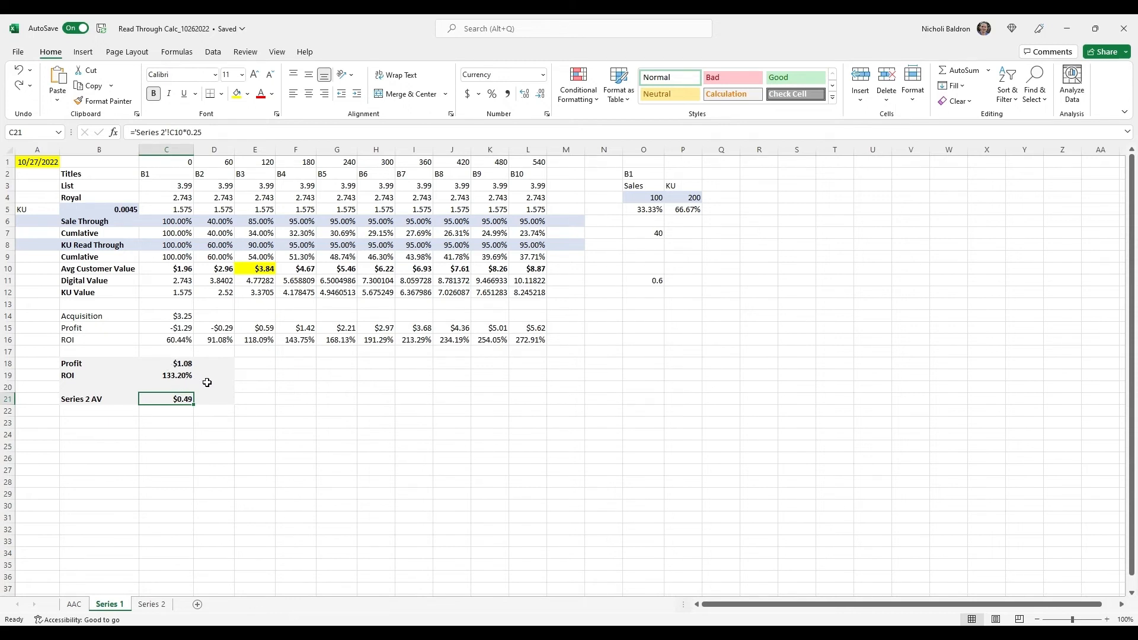
pyautogui.click(271, 268)
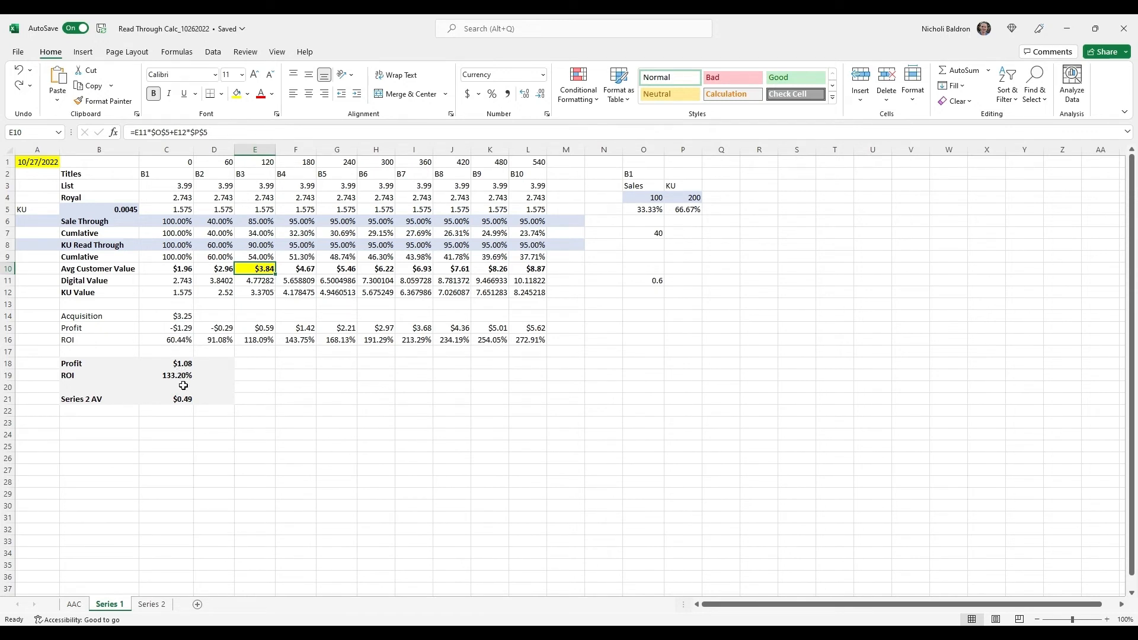
pyautogui.click(180, 408)
pyautogui.click(180, 401)
pyautogui.click(180, 365)
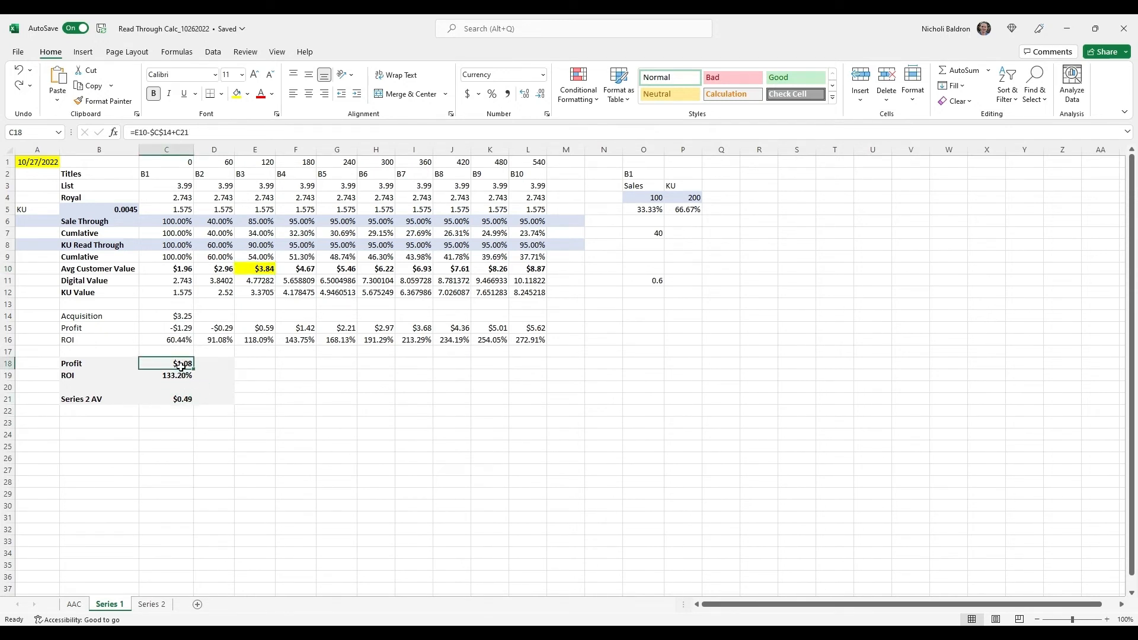
pyautogui.click(153, 379)
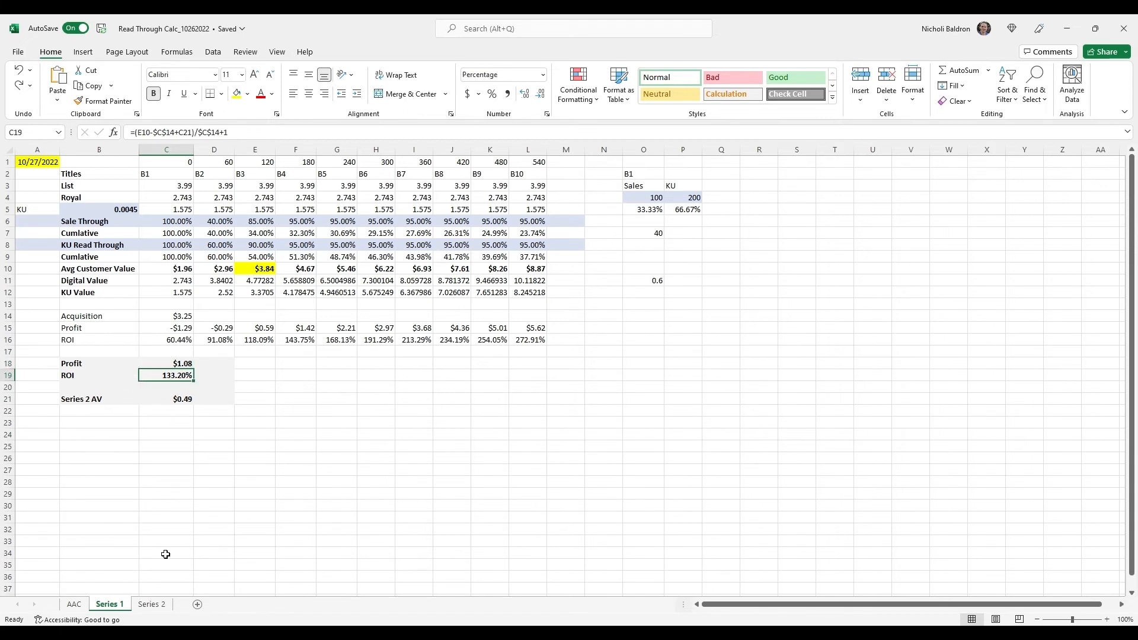
# Review the B1 column from C1 to C12 on the Series 2 sheet, the source of the Series 2 AV
pyautogui.click(153, 605)
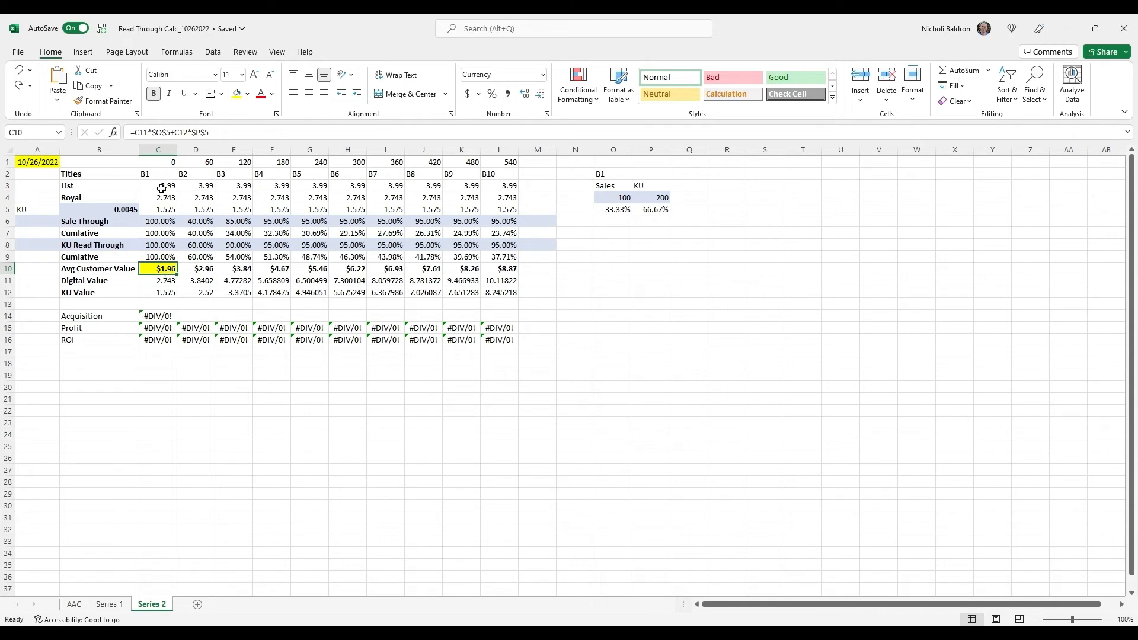
pyautogui.moveTo(164, 163); pyautogui.dragTo(161, 300)
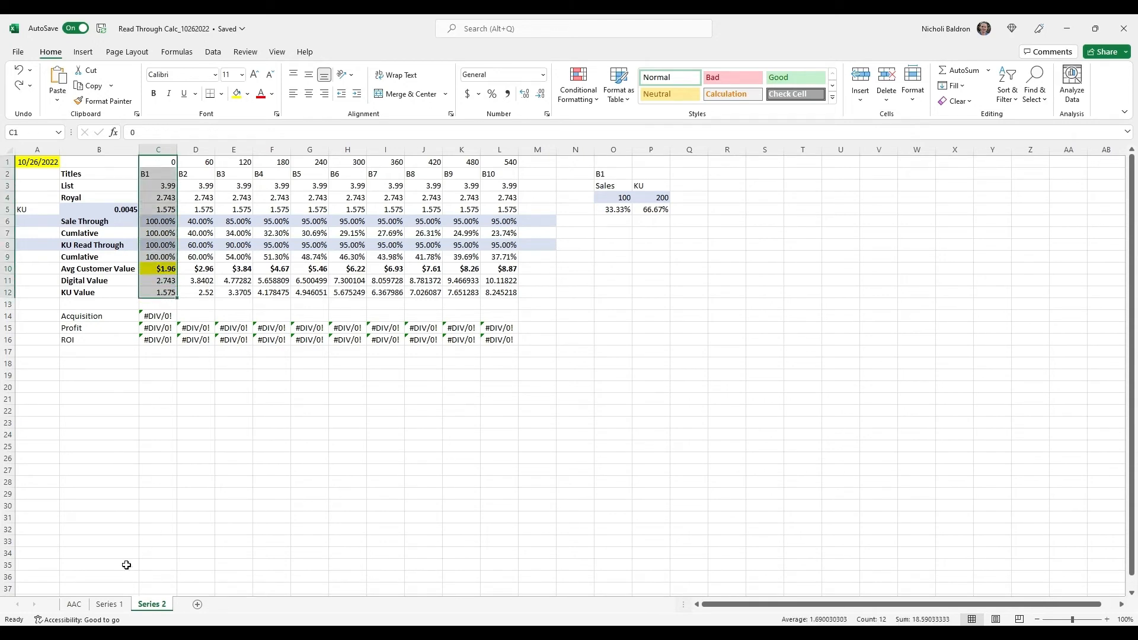
pyautogui.click(111, 604)
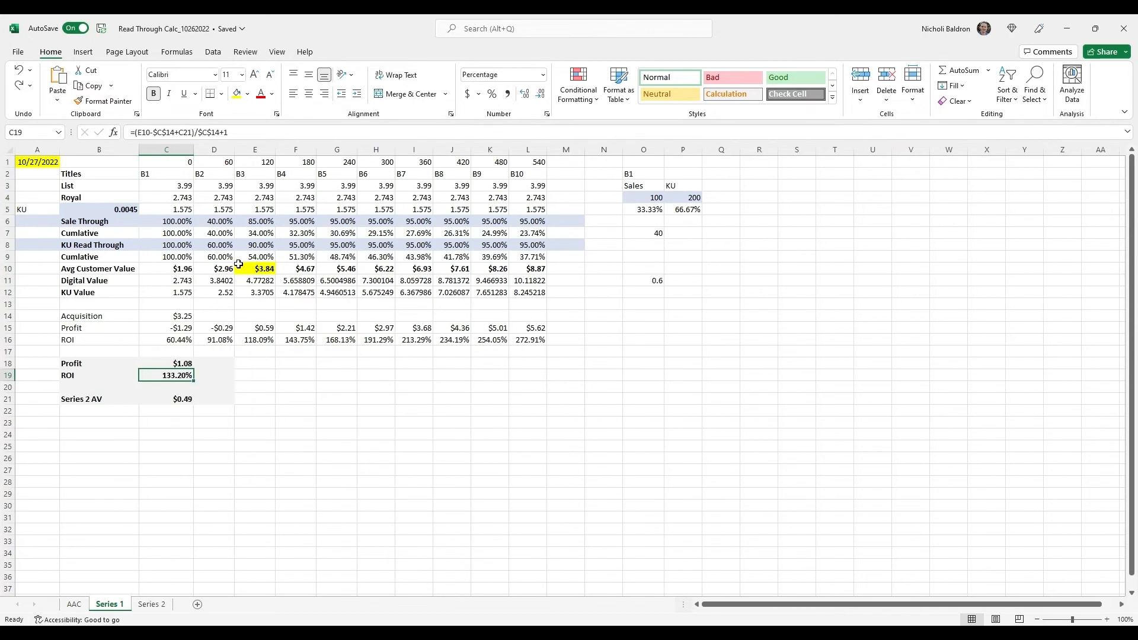
pyautogui.click(156, 604)
pyautogui.click(171, 318)
pyautogui.press('Up')
pyautogui.press('Up')
pyautogui.press('Up')
pyautogui.press('Up')
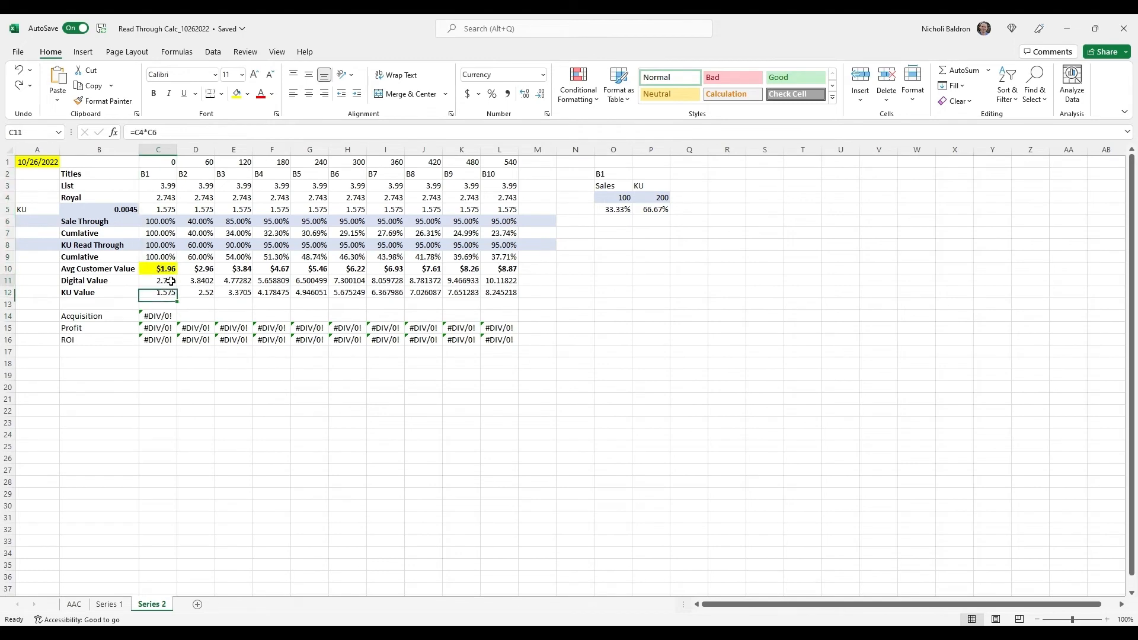
# Set the multiplier in the Series 2 AV formula in C21 of the Series 1 sheet to 0.15
pyautogui.click(122, 601)
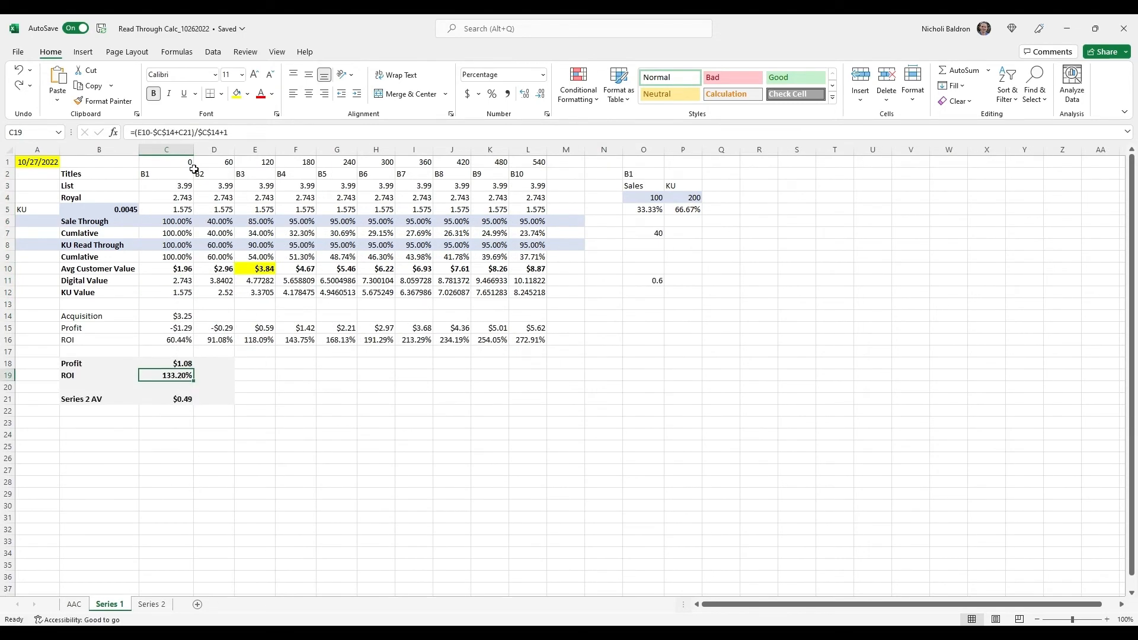
pyautogui.click(194, 408)
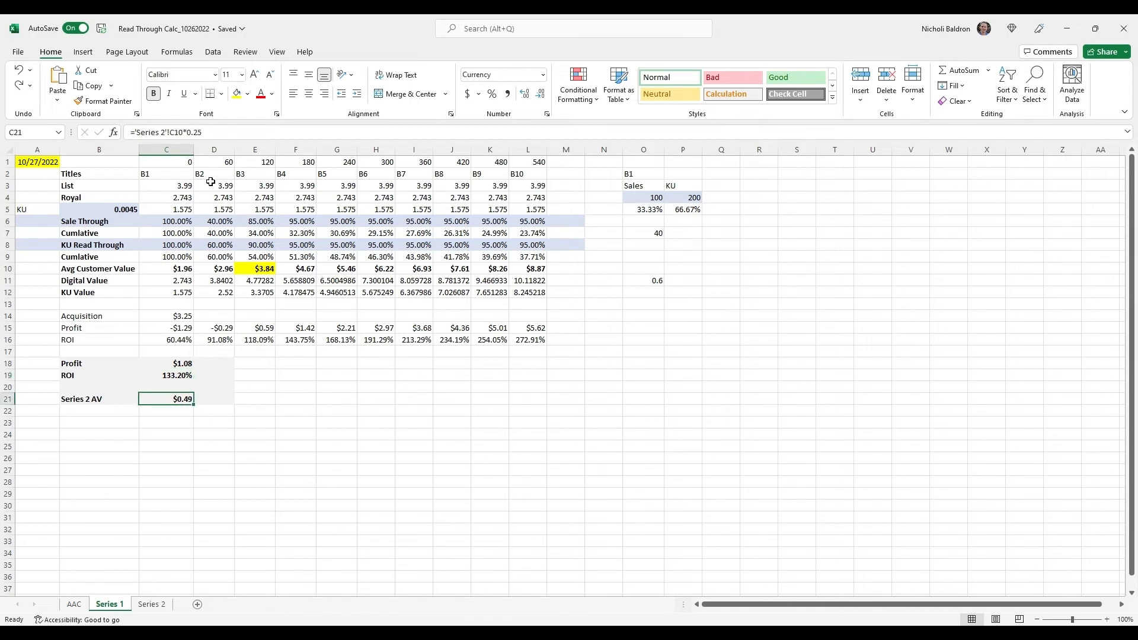
pyautogui.click(215, 132)
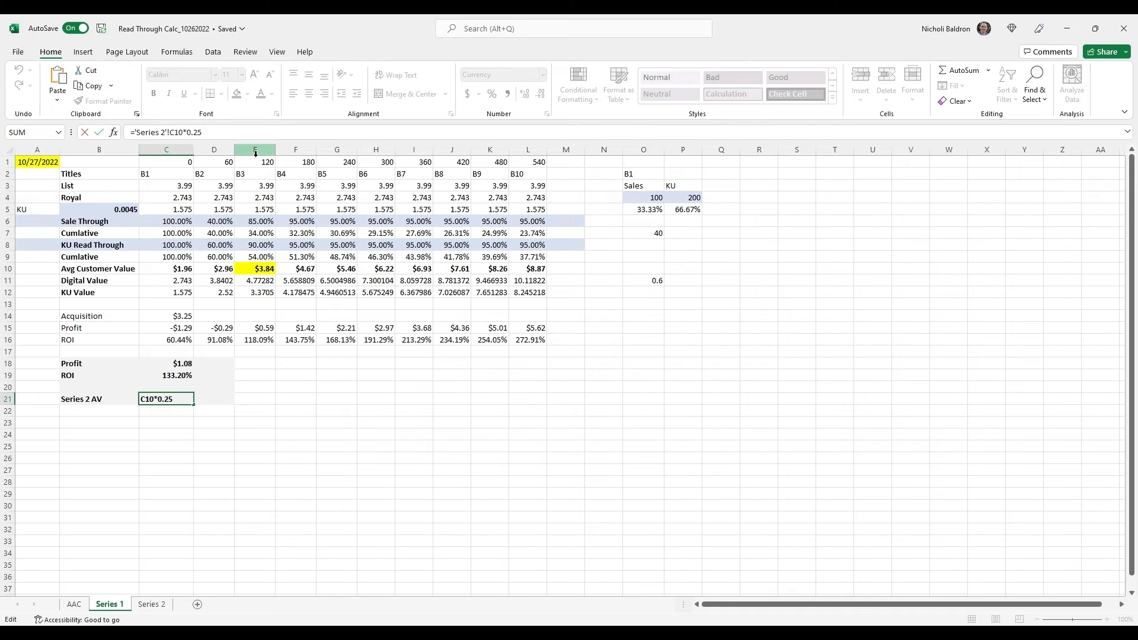
pyautogui.press('BackSpace')
pyautogui.press('BackSpace')
pyautogui.write('15')
pyautogui.press('Return')
pyautogui.press('Up')
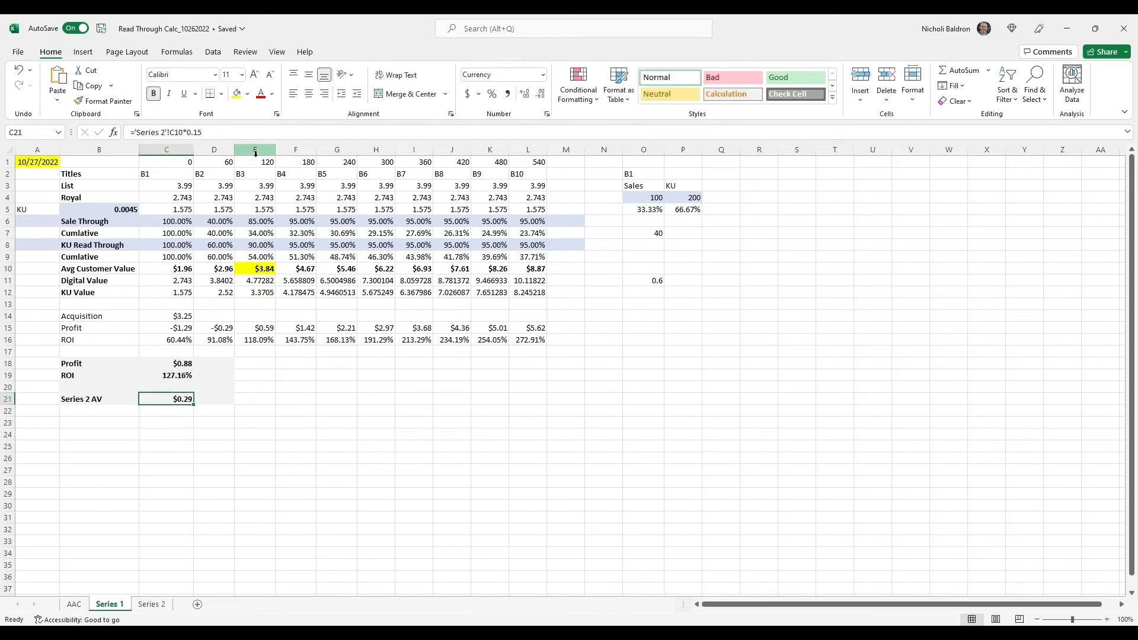
# Check the Profit in C18 and ROI in C19 against the B1 customer value in C10 on the Series 2 sheet
pyautogui.press('Up')
pyautogui.press('Up')
pyautogui.press('Up')
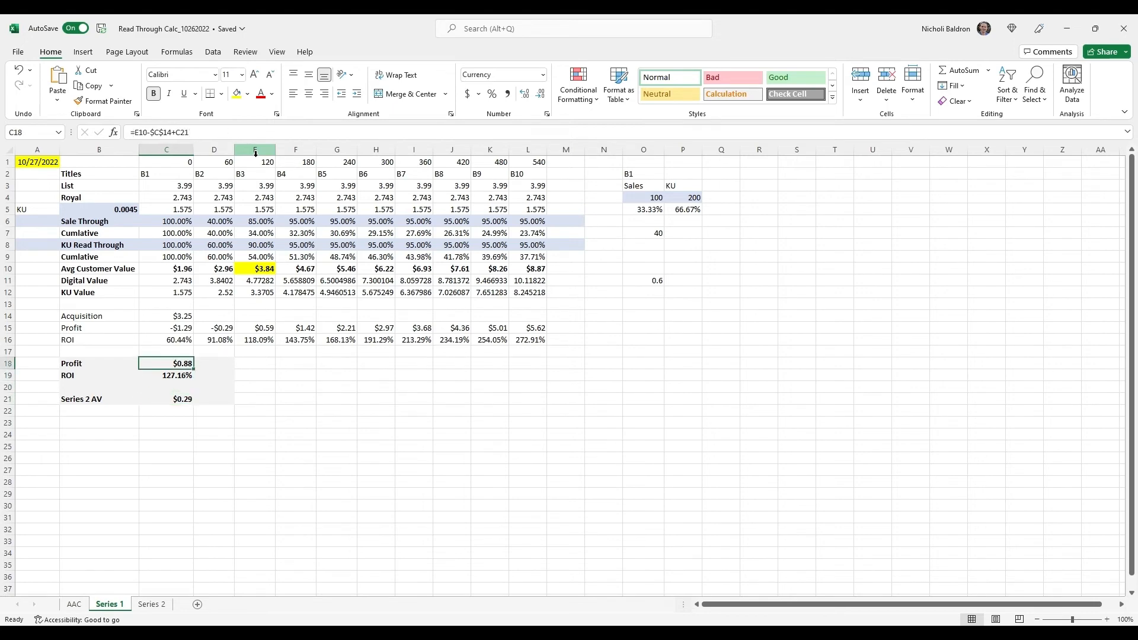
pyautogui.press('Down')
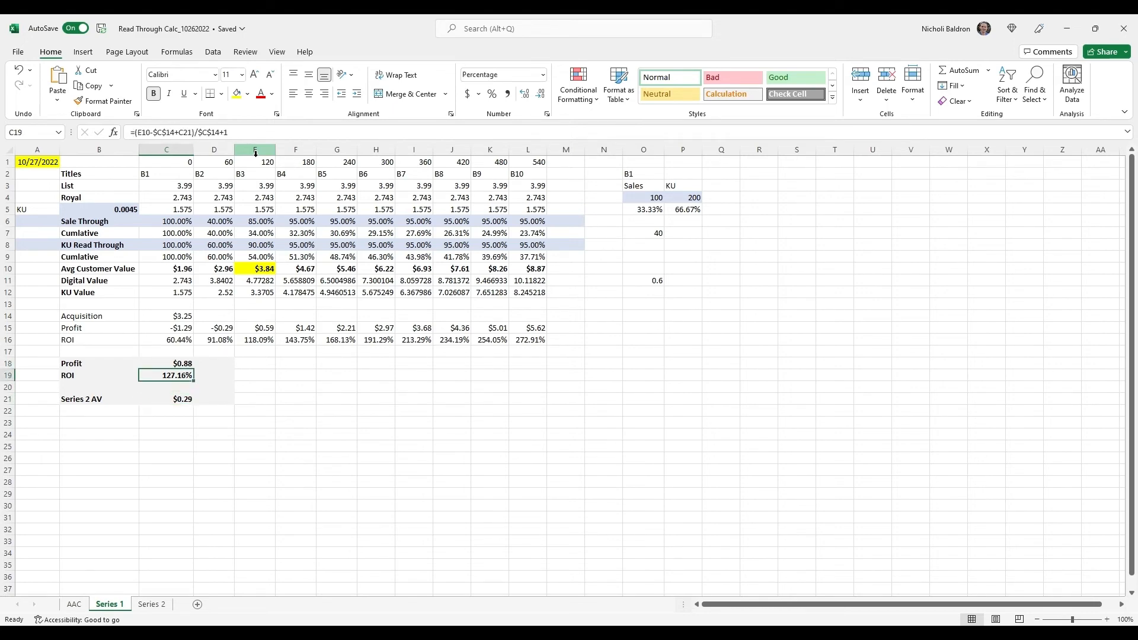
pyautogui.click(150, 603)
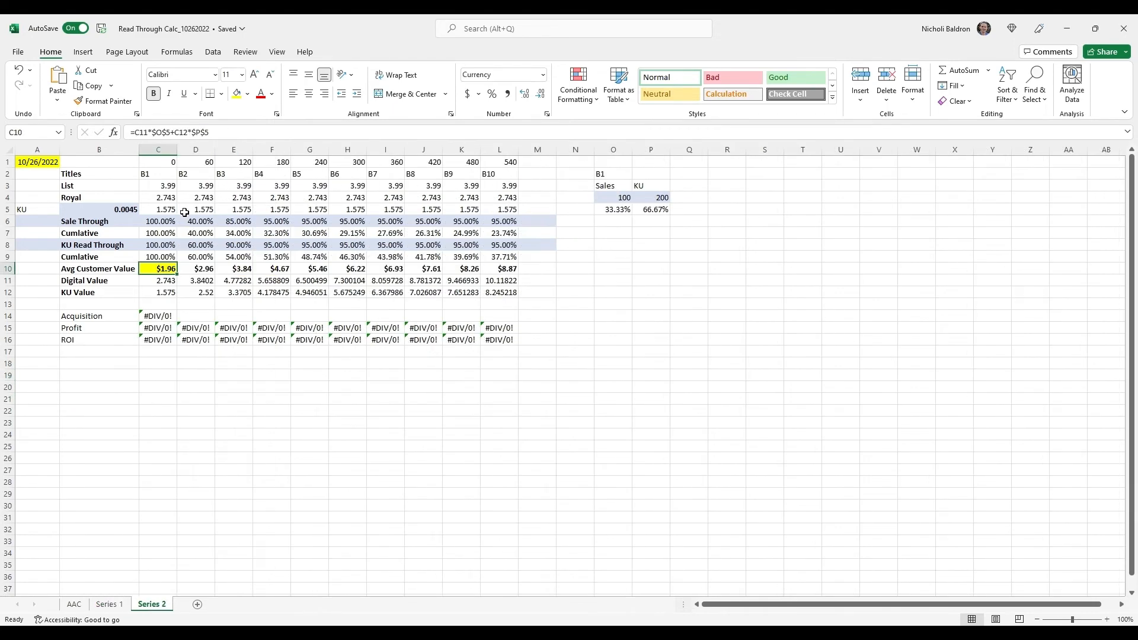
pyautogui.click(109, 604)
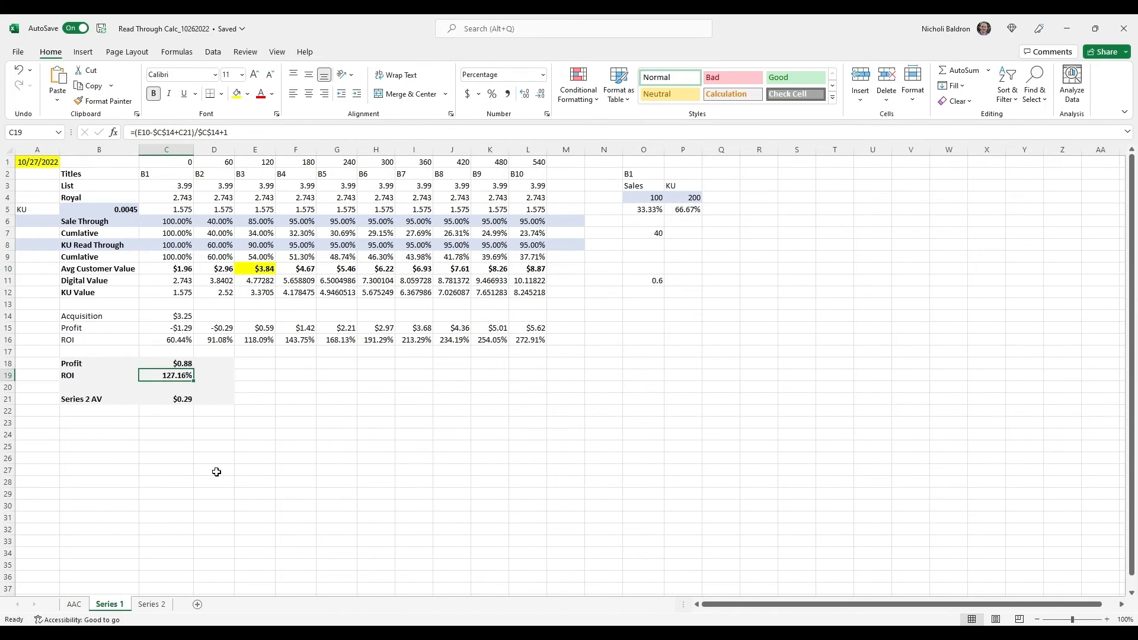
pyautogui.click(158, 304)
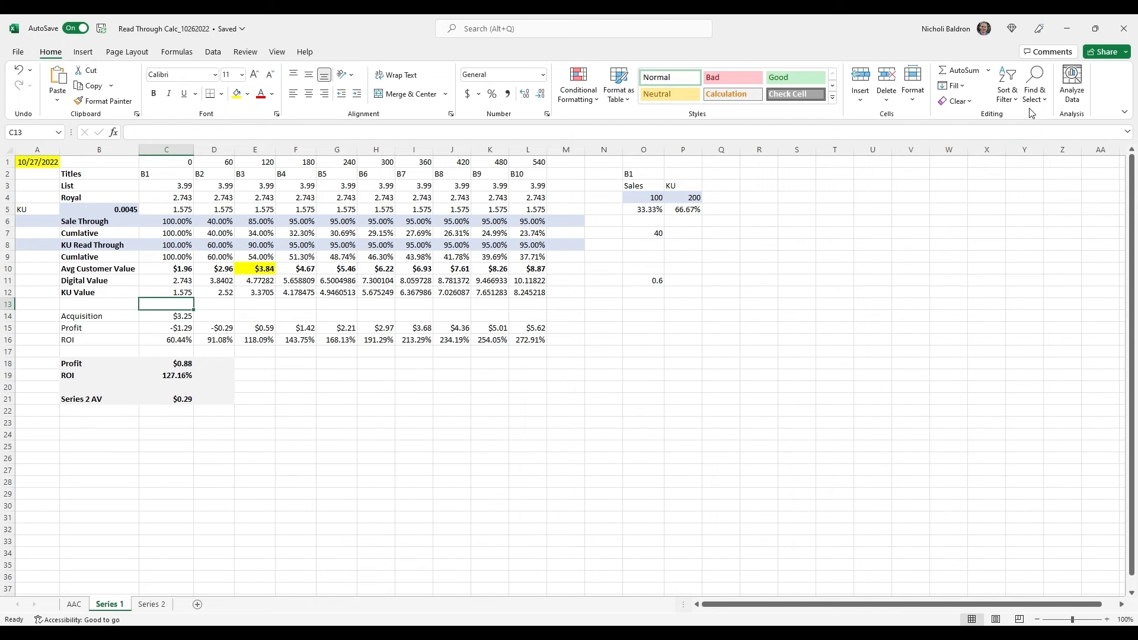
# Examine the B1 customer value in C10 and the Sale Through and KU Read Through rates on the Series 2 sheet
pyautogui.hotkey('ctrl', 'pagedown')
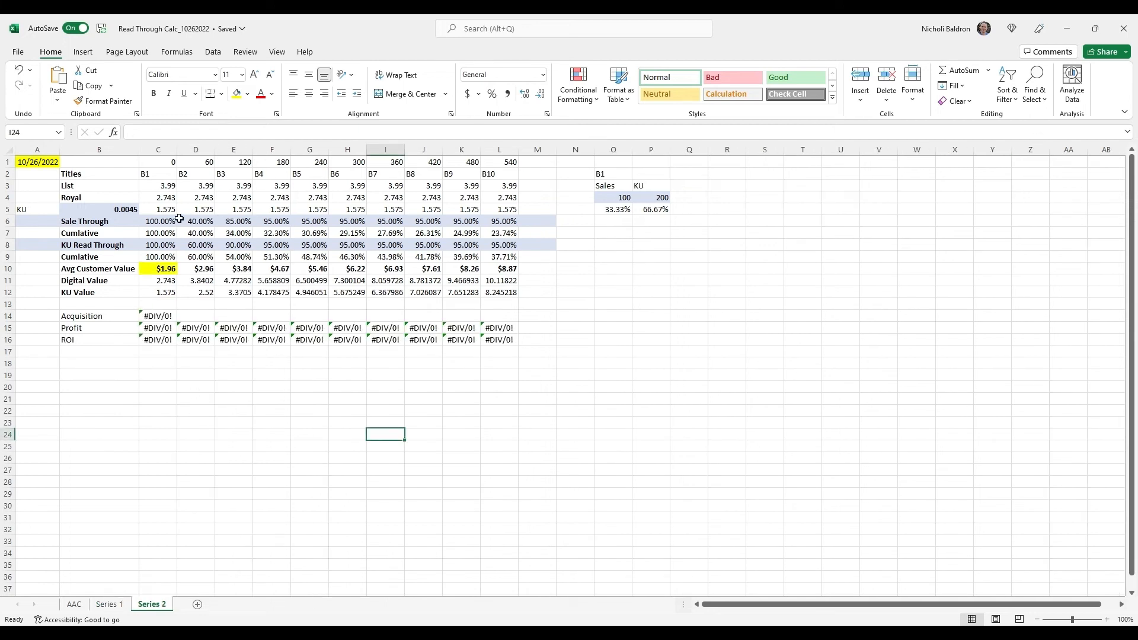
pyautogui.click(157, 259)
pyautogui.click(158, 270)
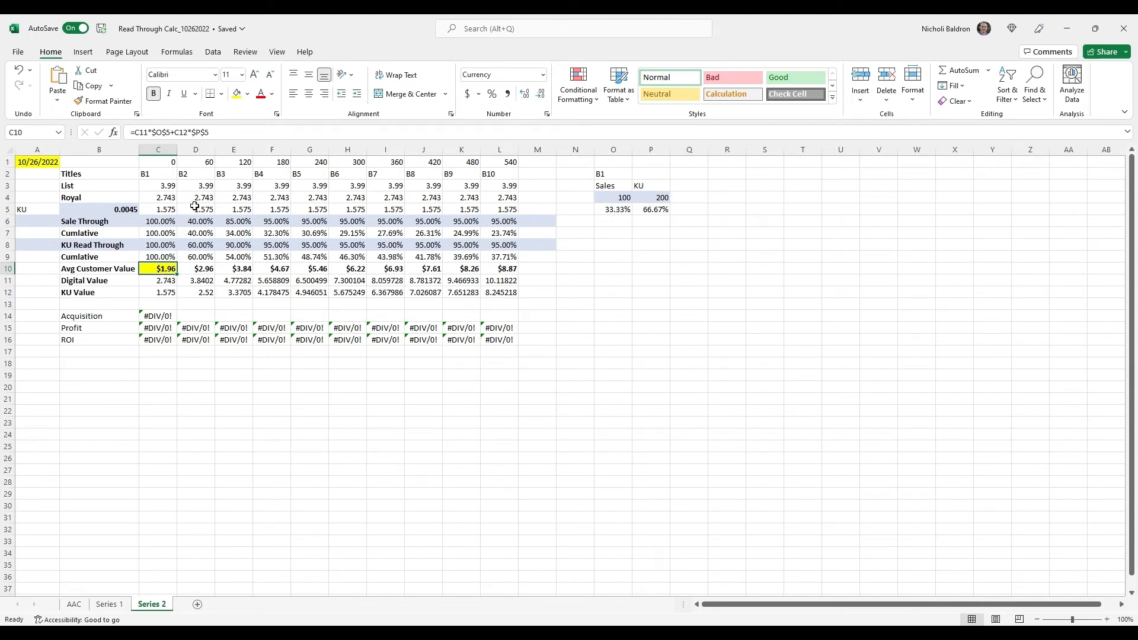
pyautogui.click(198, 224)
pyautogui.press('Right')
pyautogui.press('Right')
pyautogui.press('Right')
pyautogui.press('Right')
pyautogui.press('Right')
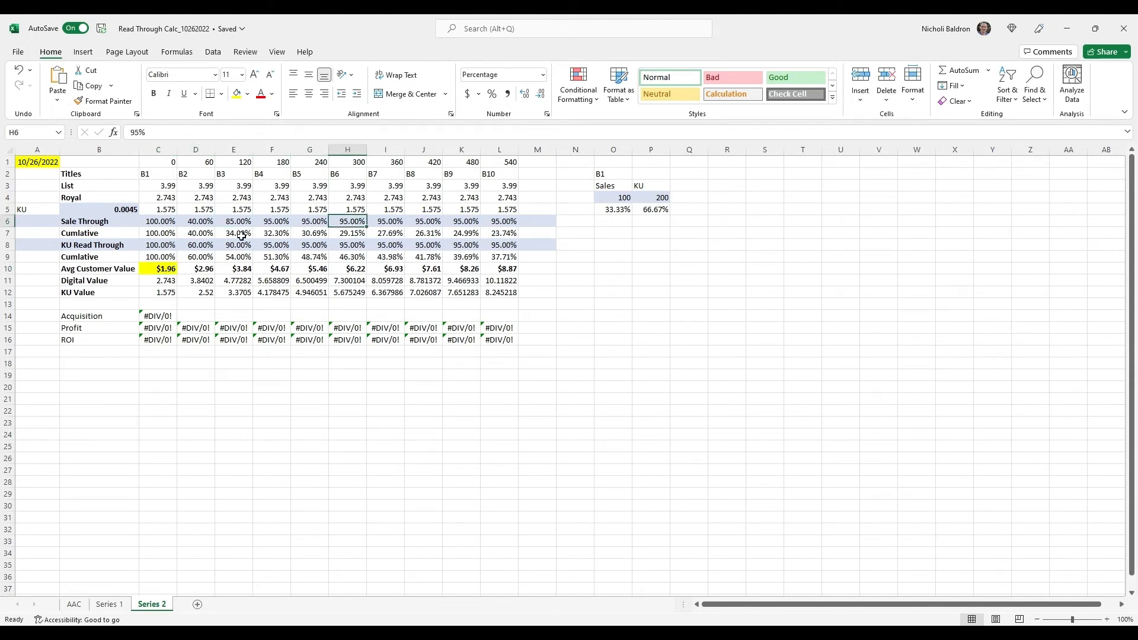
pyautogui.press('Down')
pyautogui.press('Down')
pyautogui.press('Left')
pyautogui.press('Left')
pyautogui.press('Left')
pyautogui.press('Left')
pyautogui.press('Left')
pyautogui.press('Left')
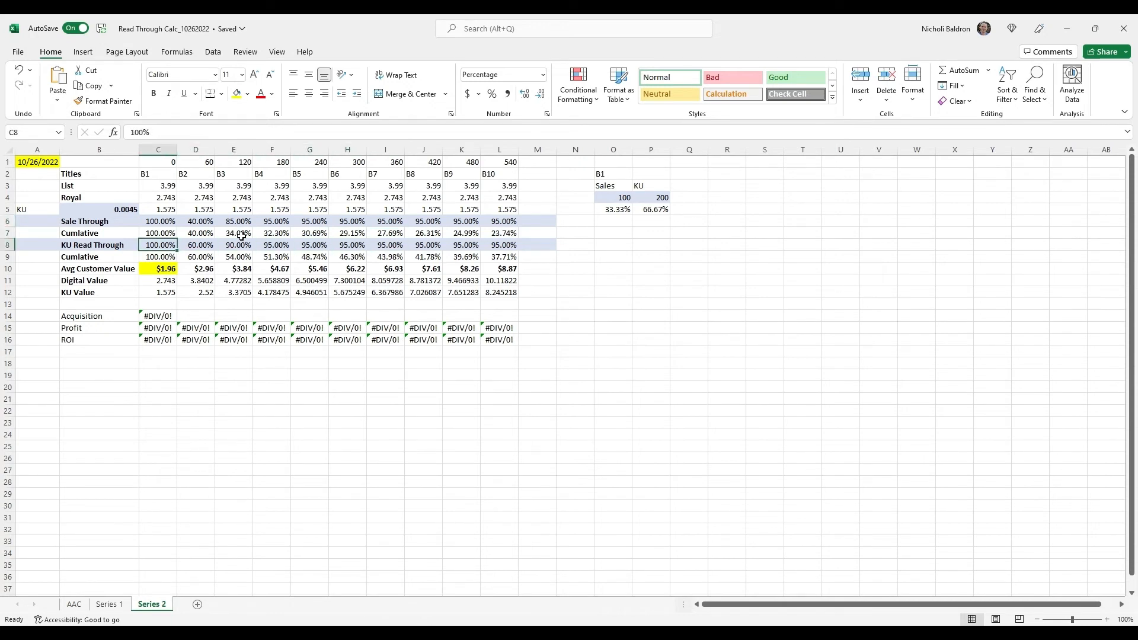
pyautogui.press('Right')
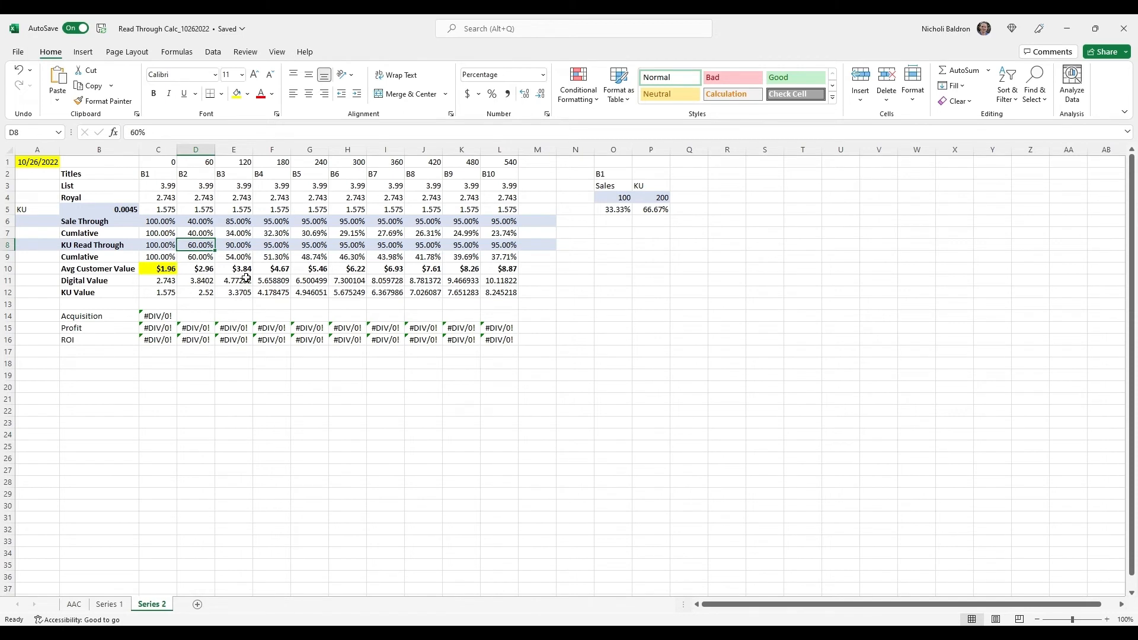
# Highlight the B5 Avg Customer Value in G10 on the Series 2 sheet with yellow fill
pyautogui.press('Right')
pyautogui.press('Right')
pyautogui.press('Right')
pyautogui.press('Down')
pyautogui.press('Down')
pyautogui.click(236, 94)
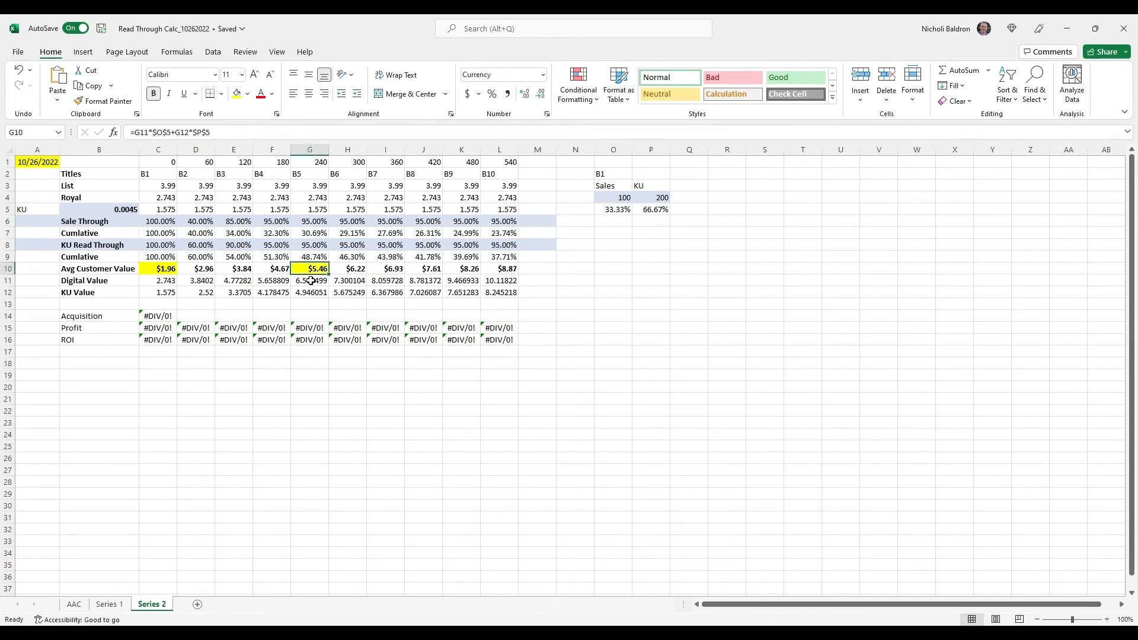
# Remove the yellow fill from the B1 Avg Customer Value in C10
pyautogui.press('Left')
pyautogui.press('Left')
pyautogui.press('Left')
pyautogui.press('Left')
pyautogui.click(247, 94)
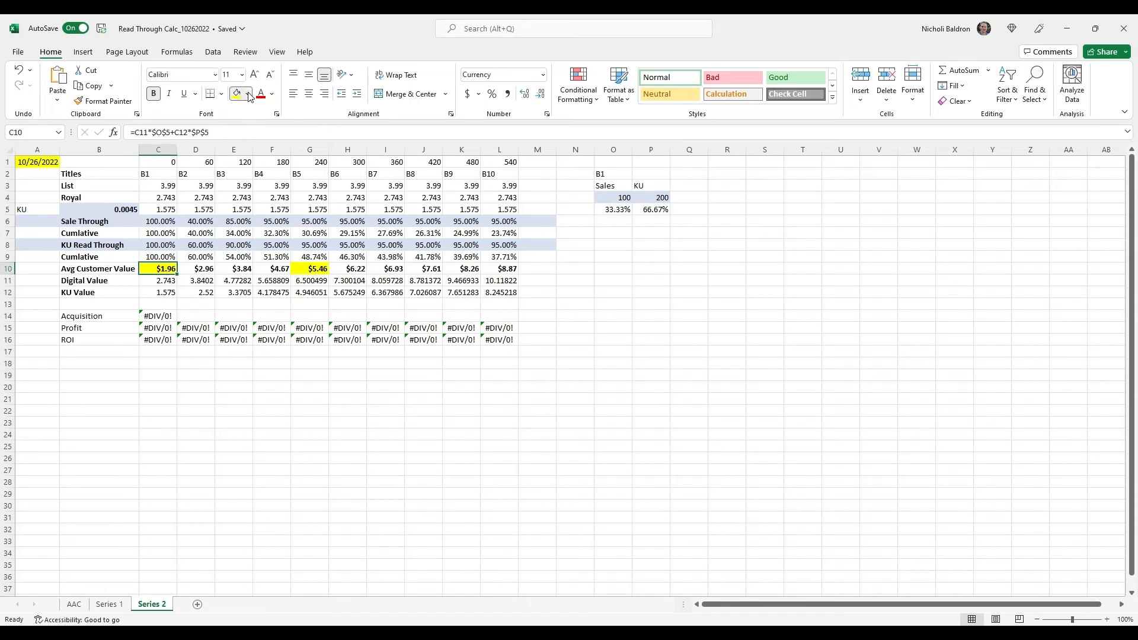
pyautogui.click(280, 222)
pyautogui.click(314, 271)
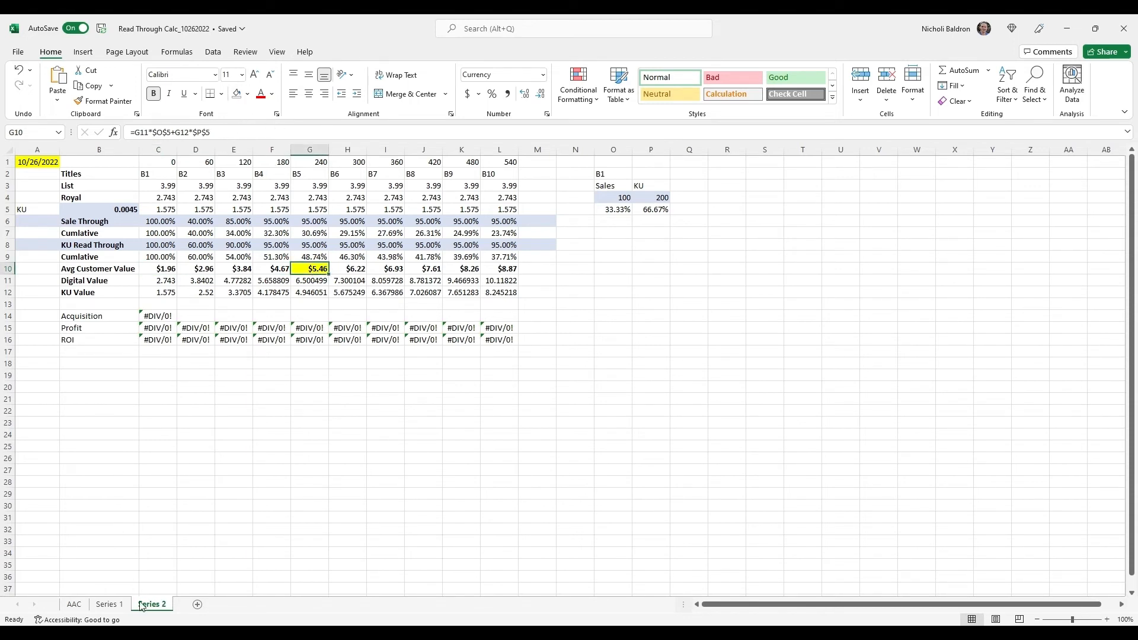
# Change the Series 2 AV formula in C21 of the Series 1 sheet to reference Series 2 cell G10, multiplied by 0.15
pyautogui.click(110, 604)
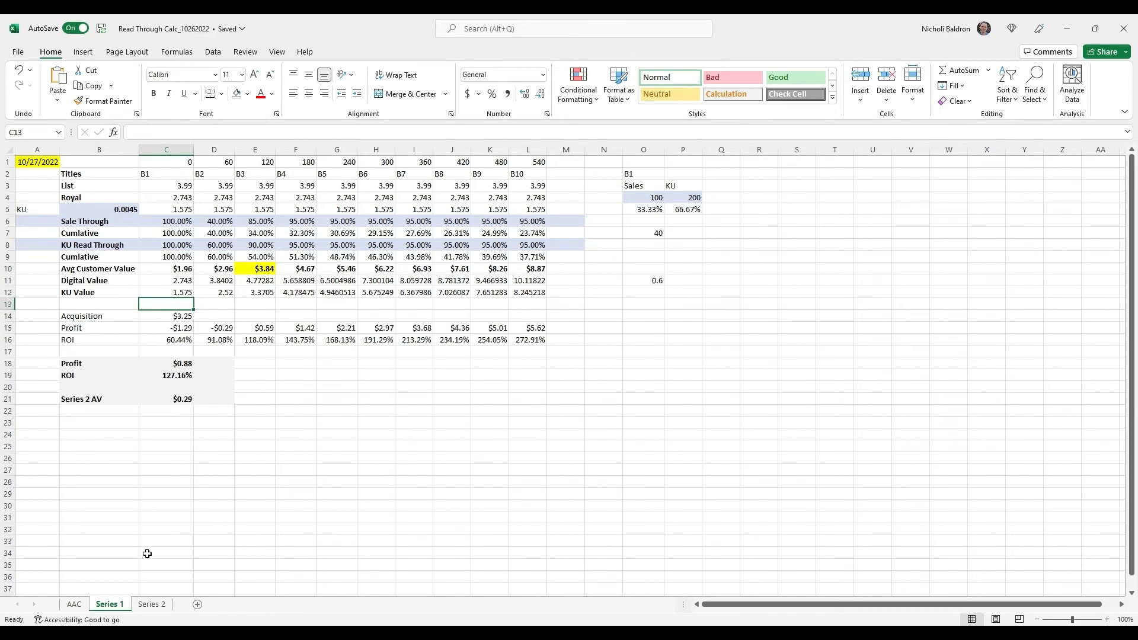
pyautogui.click(182, 400)
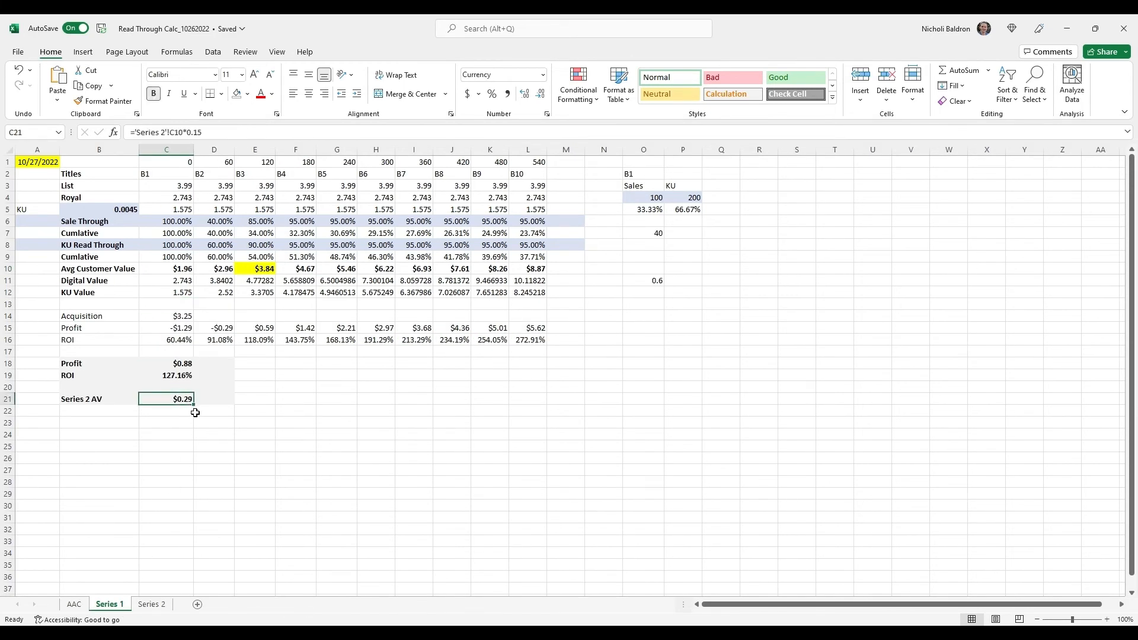
pyautogui.click(160, 132)
pyautogui.click(187, 137)
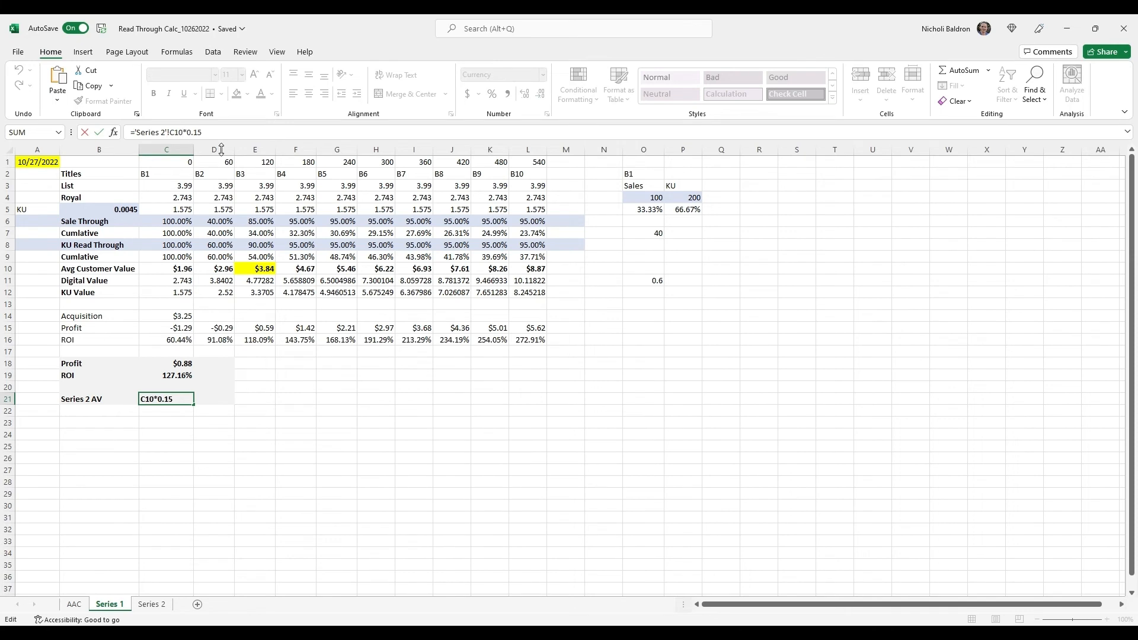
pyautogui.hotkey('shift', 'Left')
pyautogui.hotkey('shift', 'Left')
pyautogui.hotkey('shift', 'Left')
pyautogui.hotkey('shift', 'Left')
pyautogui.hotkey('shift', 'Left')
pyautogui.hotkey('shift', 'Left')
pyautogui.hotkey('shift', 'Left')
pyautogui.hotkey('shift', 'Left')
pyautogui.hotkey('shift', 'Left')
pyautogui.hotkey('shift', 'Left')
pyautogui.hotkey('shift', 'Left')
pyautogui.hotkey('shift', 'Left')
pyautogui.hotkey('shift', 'Left')
pyautogui.hotkey('shift', 'Left')
pyautogui.hotkey('shift', 'Left')
pyautogui.press('BackSpace')
pyautogui.click(149, 605)
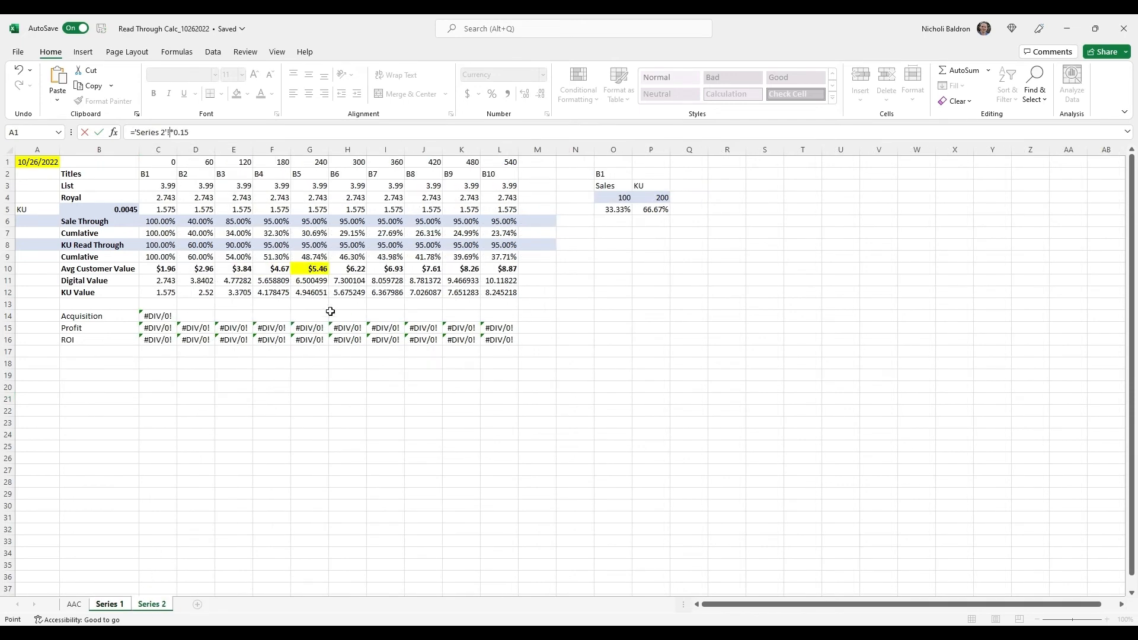
pyautogui.click(325, 274)
pyautogui.press('Return')
pyautogui.click(178, 398)
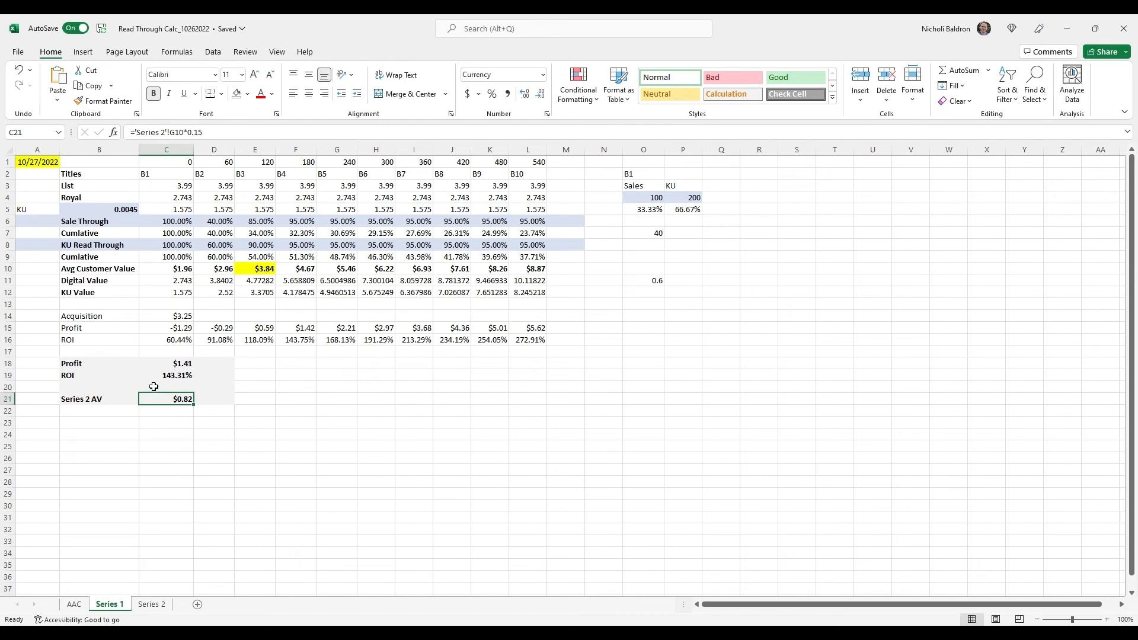
# Review the Series 2 AV formula in C21 of the Series 1 sheet and the Sale Through rates on the Series 2 sheet
pyautogui.click(152, 605)
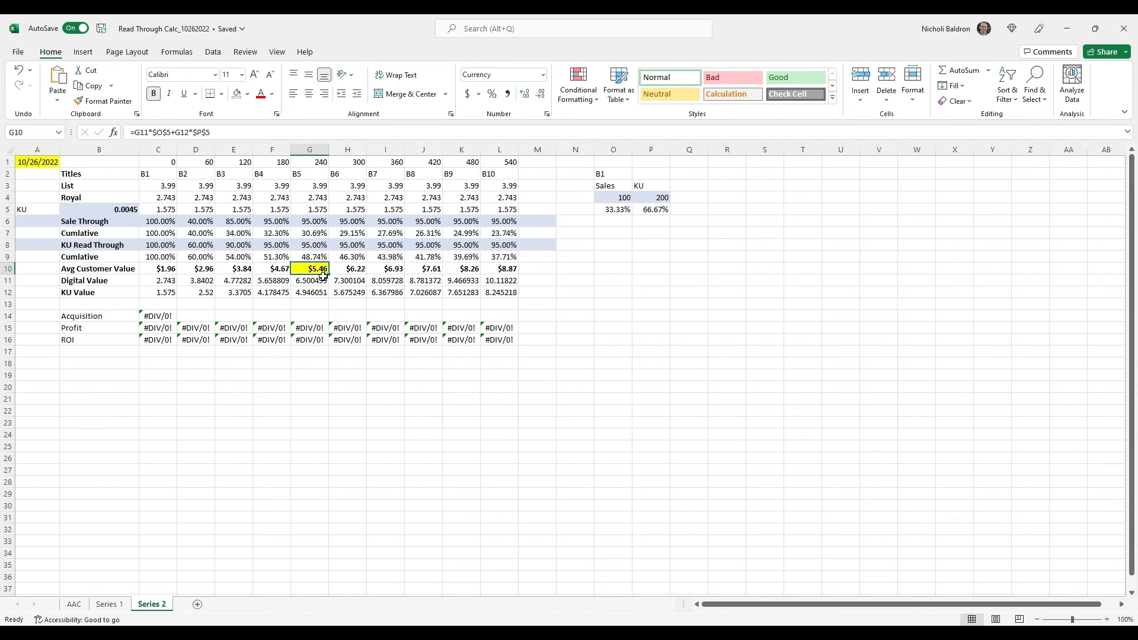
pyautogui.click(110, 604)
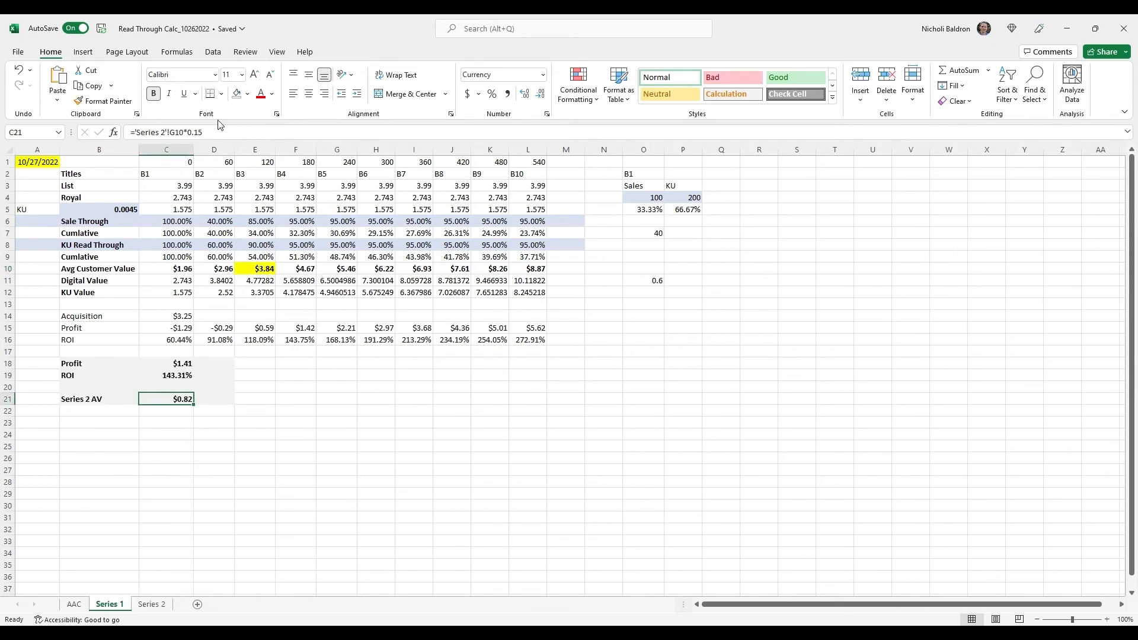
pyautogui.press('F2')
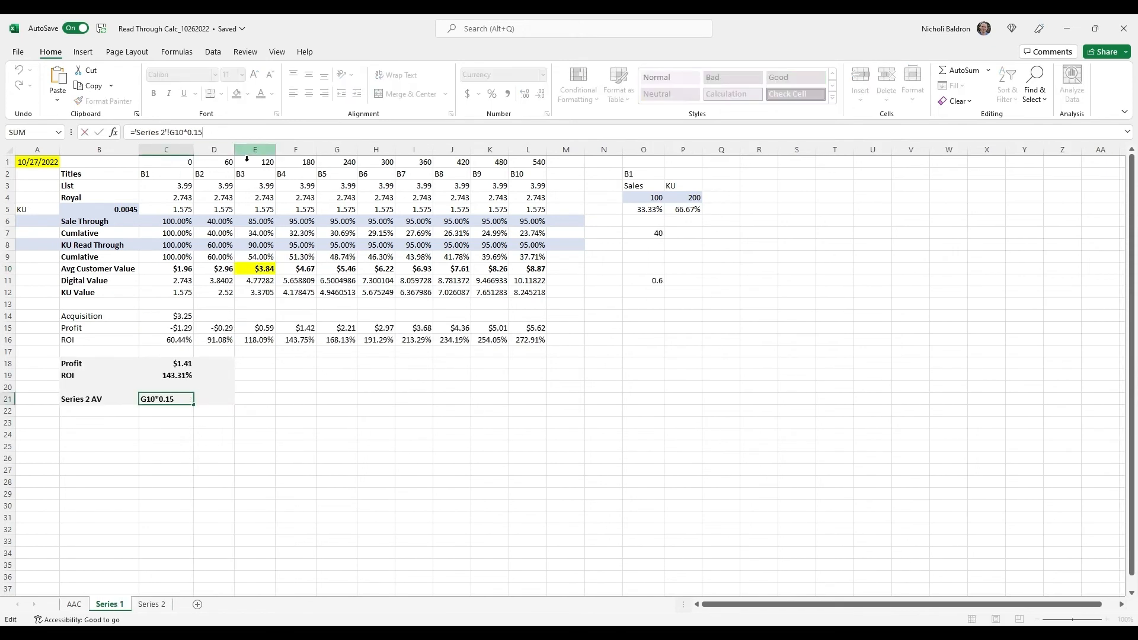
pyautogui.press('Return')
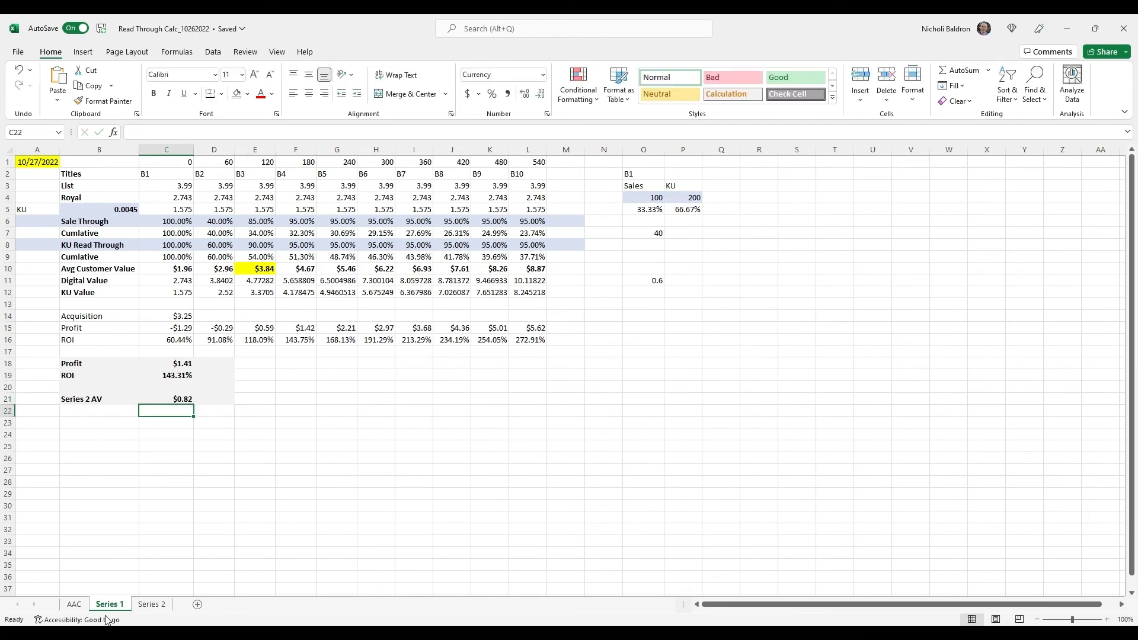
pyautogui.click(151, 604)
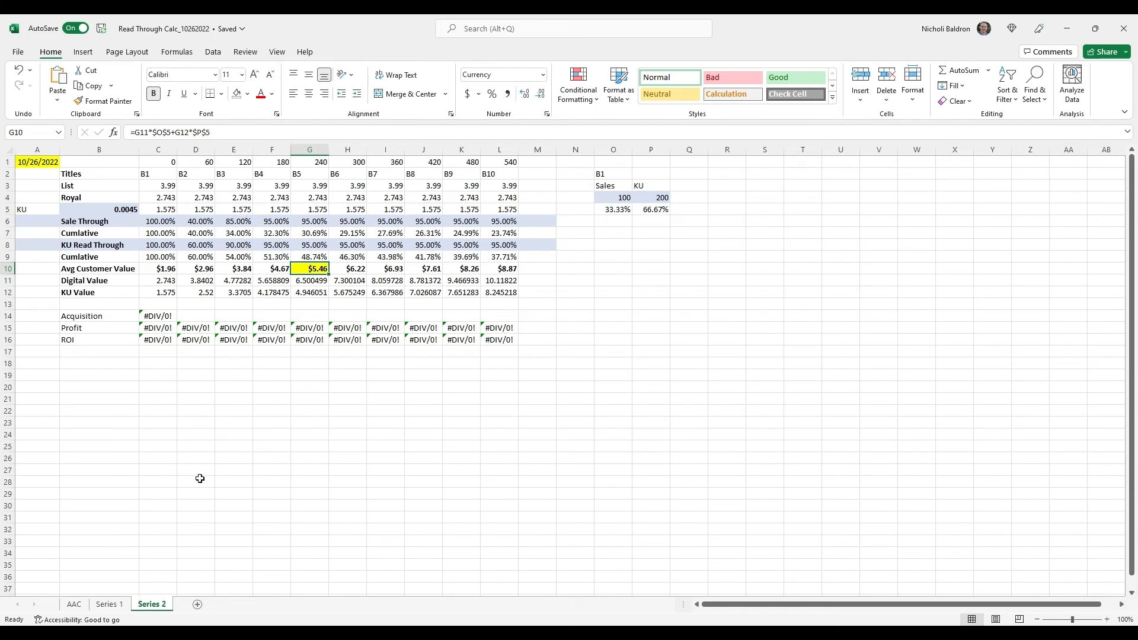
pyautogui.moveTo(137, 223); pyautogui.dragTo(410, 230)
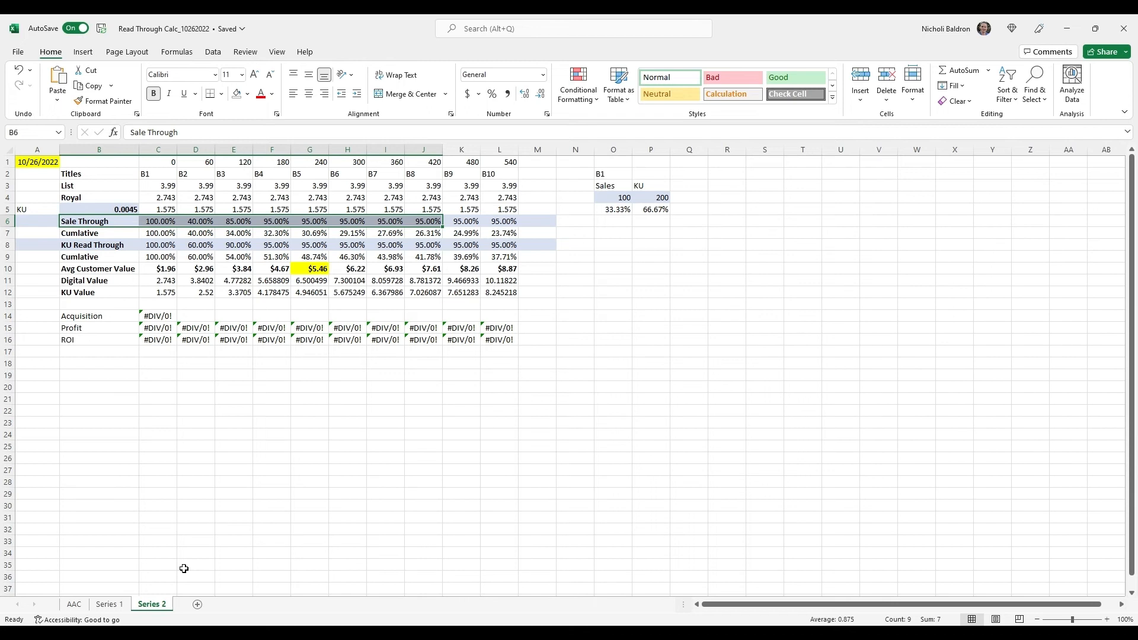
pyautogui.click(199, 226)
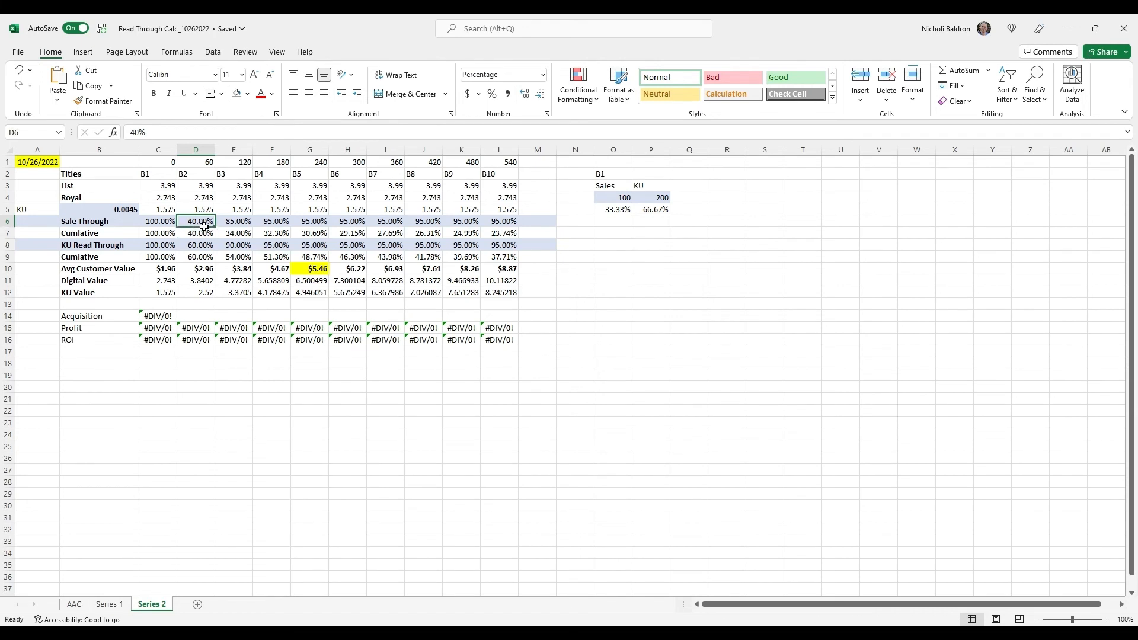
pyautogui.moveTo(160, 223); pyautogui.dragTo(382, 227)
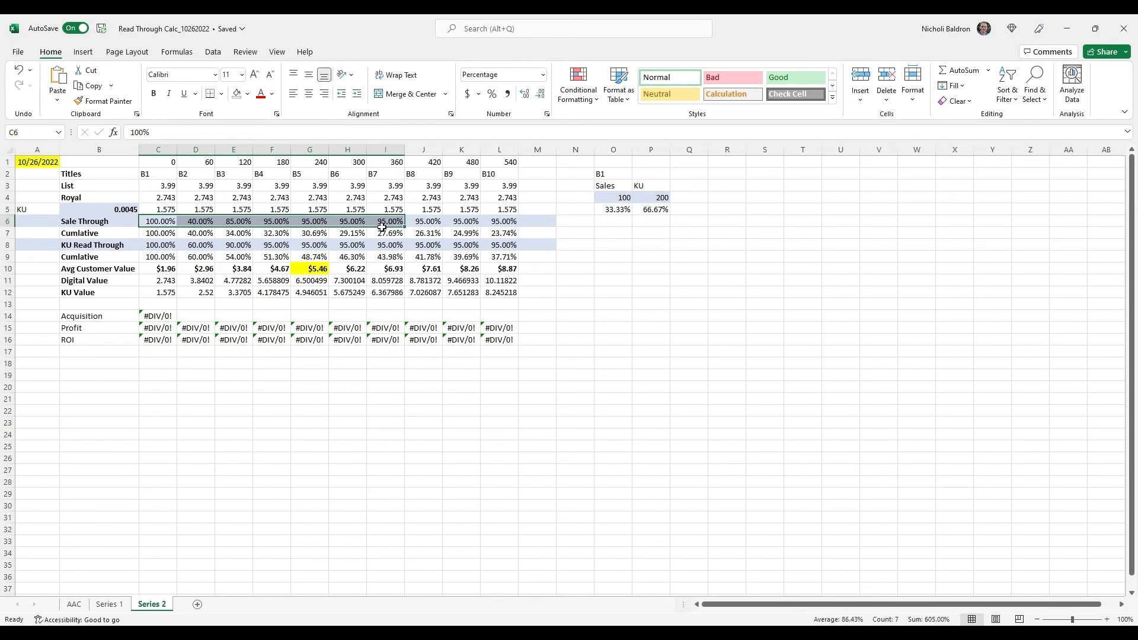
pyautogui.click(494, 316)
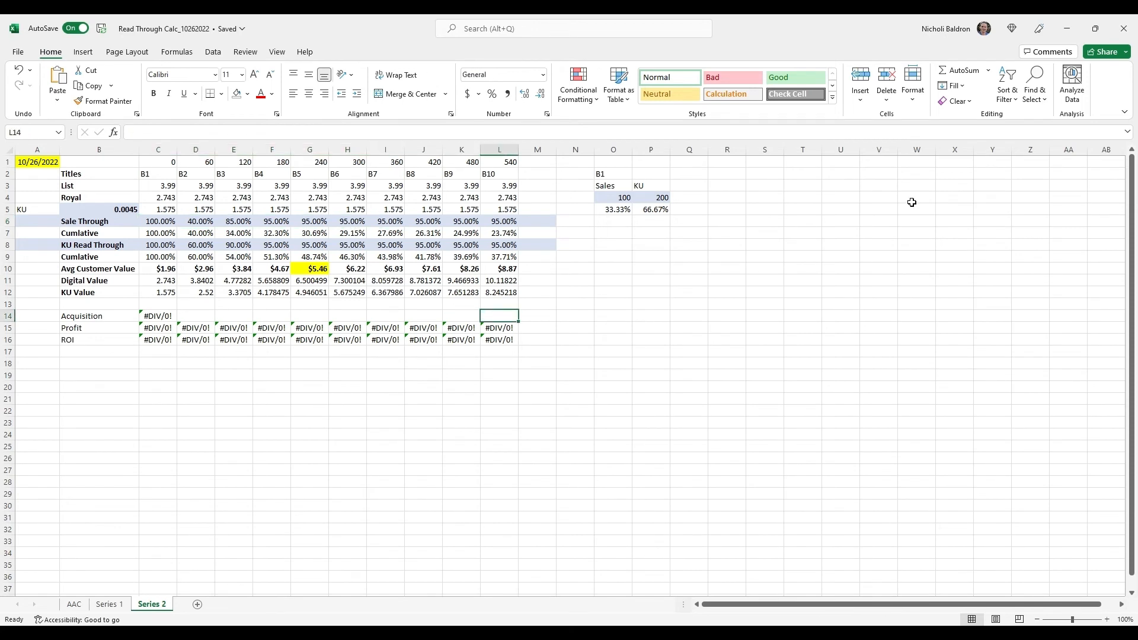
# Copy the entire contents of the Series 2 sheet
pyautogui.click(309, 399)
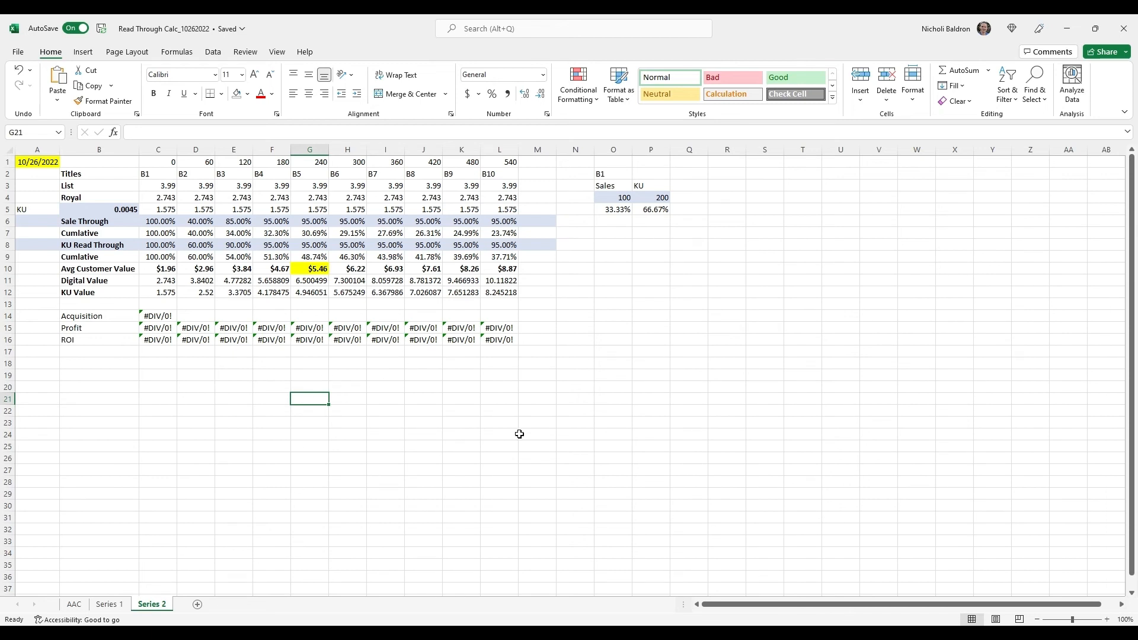
pyautogui.click(489, 415)
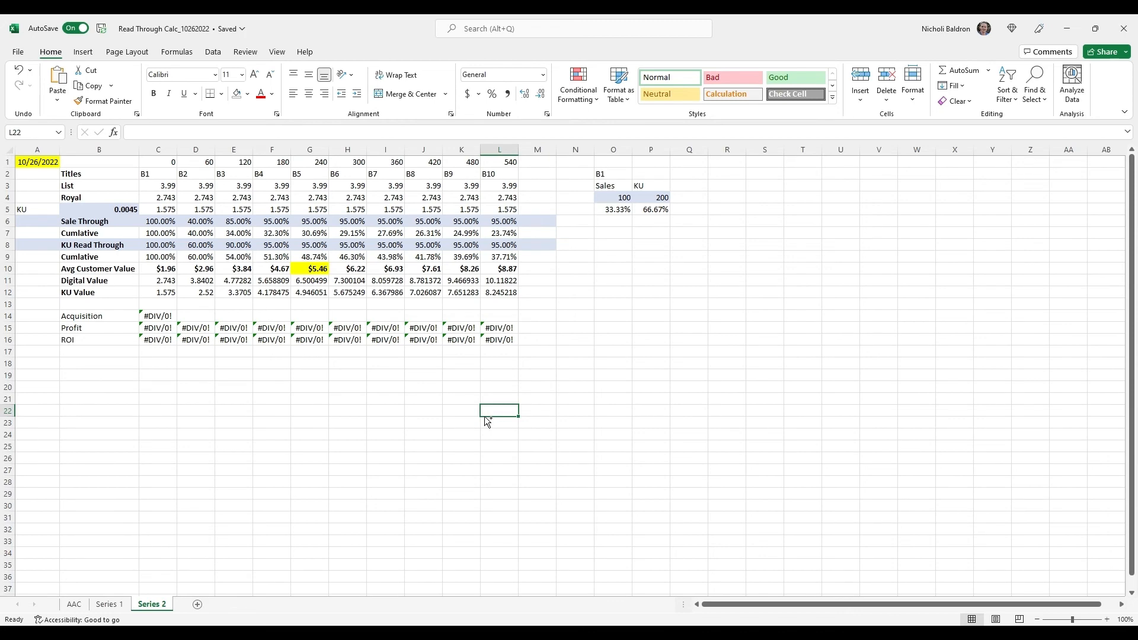
pyautogui.hotkey('ctrl', 'a')
pyautogui.click(490, 412)
pyautogui.click(384, 389)
pyautogui.click(263, 415)
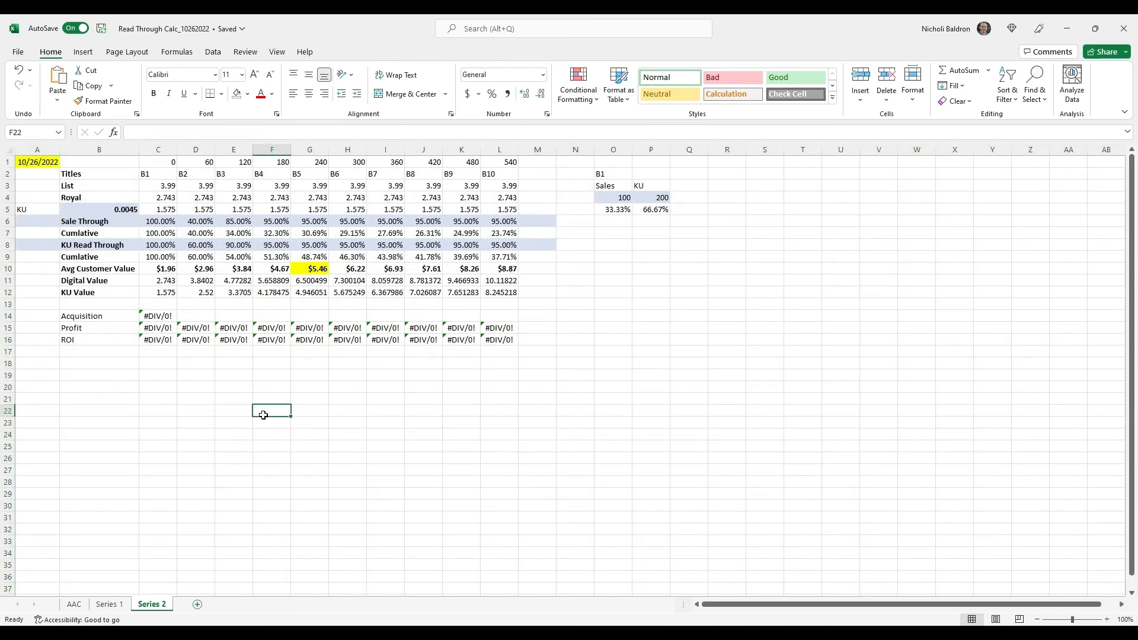
pyautogui.hotkey('ctrl', 'a')
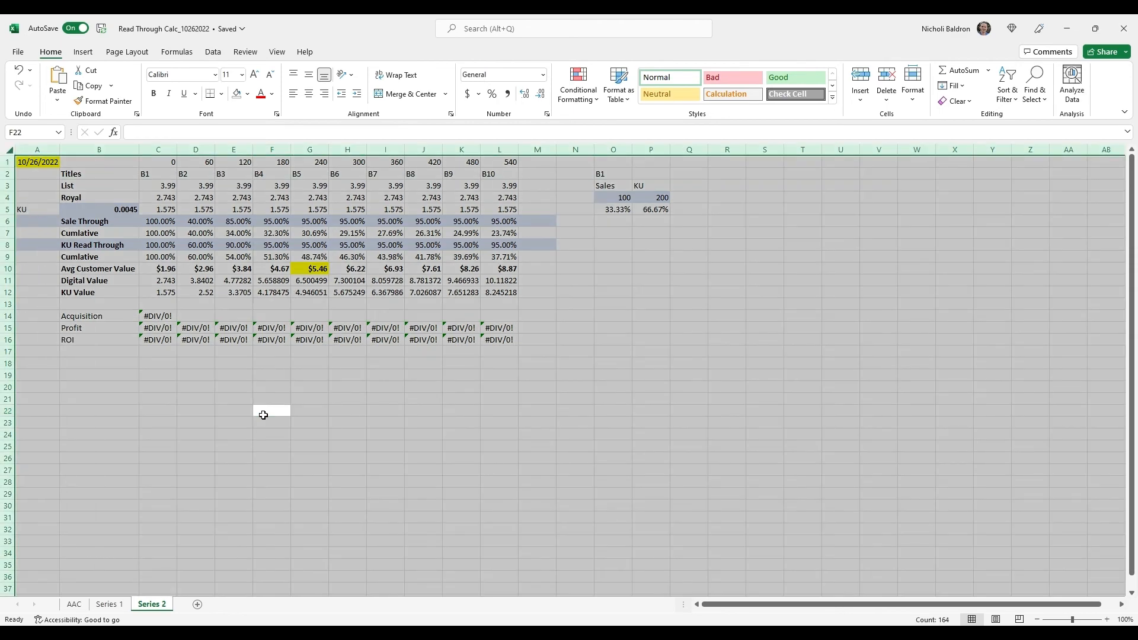
pyautogui.hotkey('ctrl', 'c')
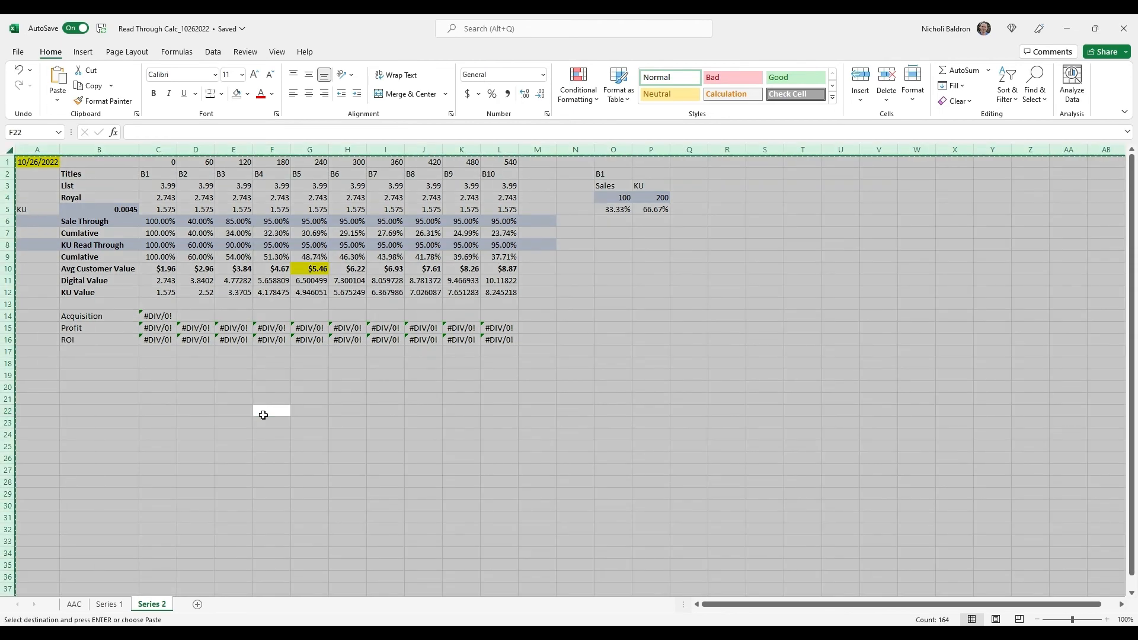
# Add a new sheet named Series 3 and paste the copied Series 2 contents into it from A1
pyautogui.click(201, 607)
pyautogui.doubleClick(199, 606)
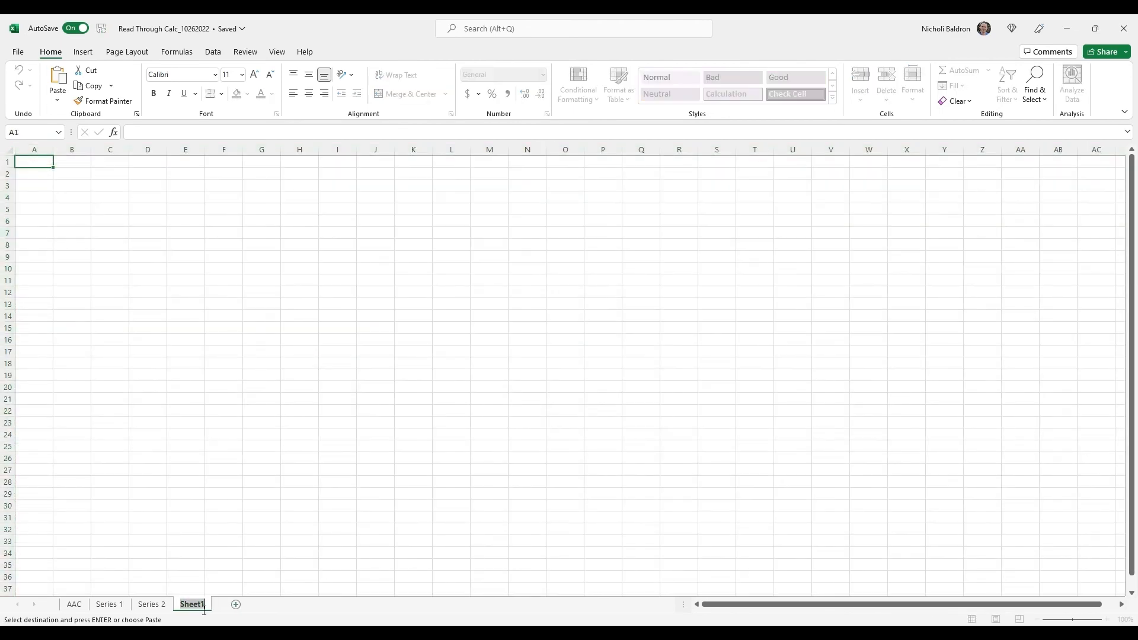
pyautogui.write('Series 3')
pyautogui.press('Return')
pyautogui.hotkey('ctrl', 'v')
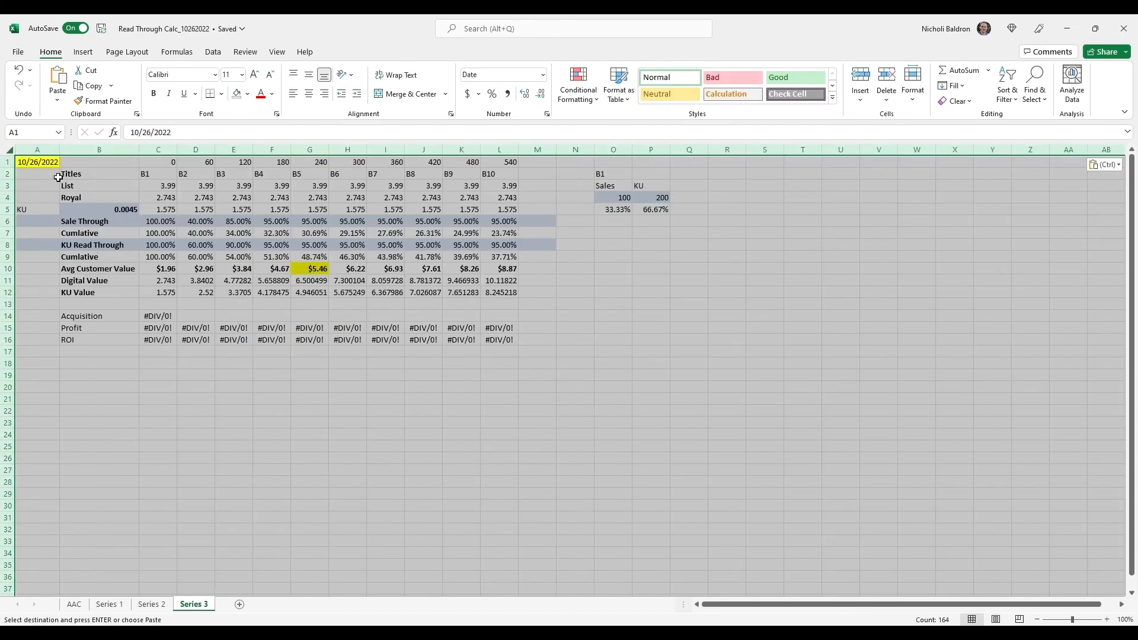
pyautogui.click(130, 384)
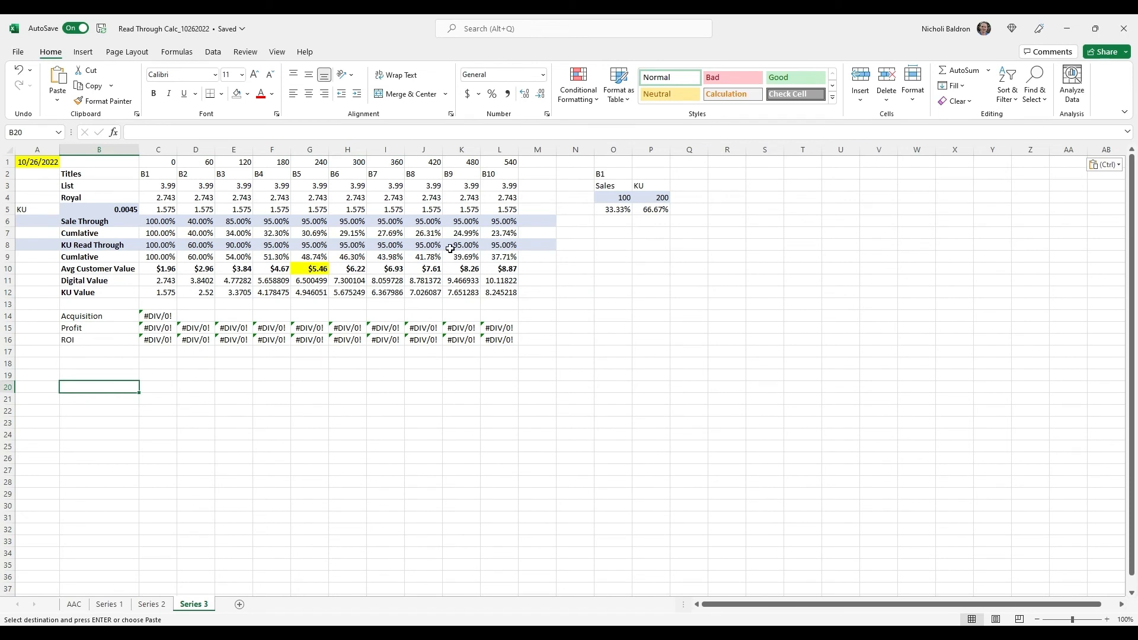
# Move the yellow fill on the Series 3 sheet from the B5 Avg Customer Value in G10 to the B1 value in C10
pyautogui.click(320, 274)
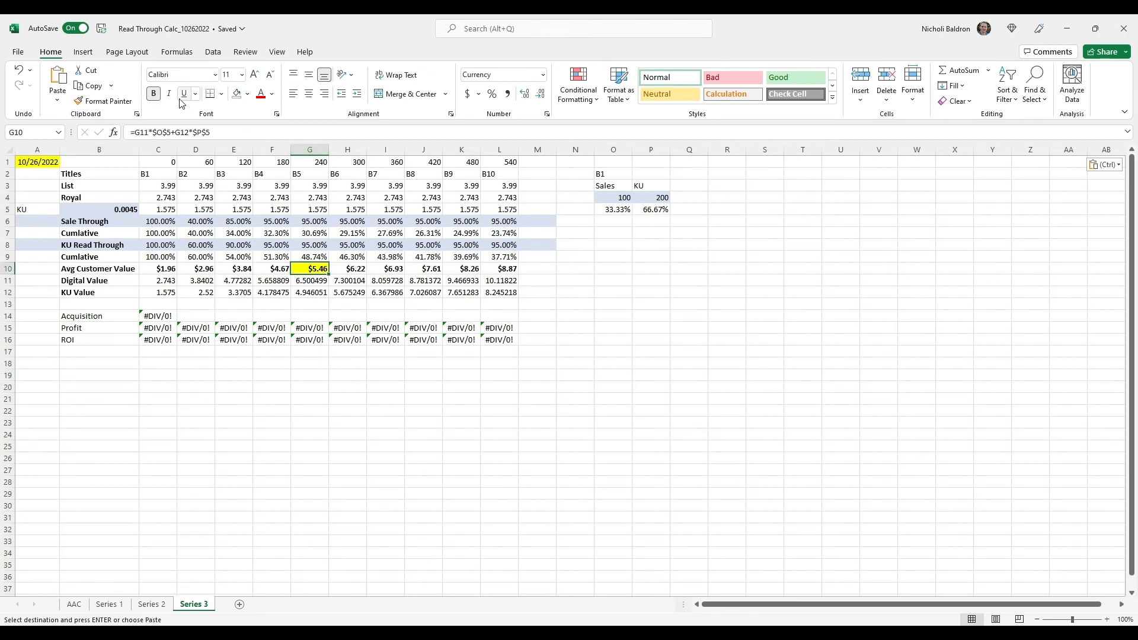
pyautogui.click(236, 95)
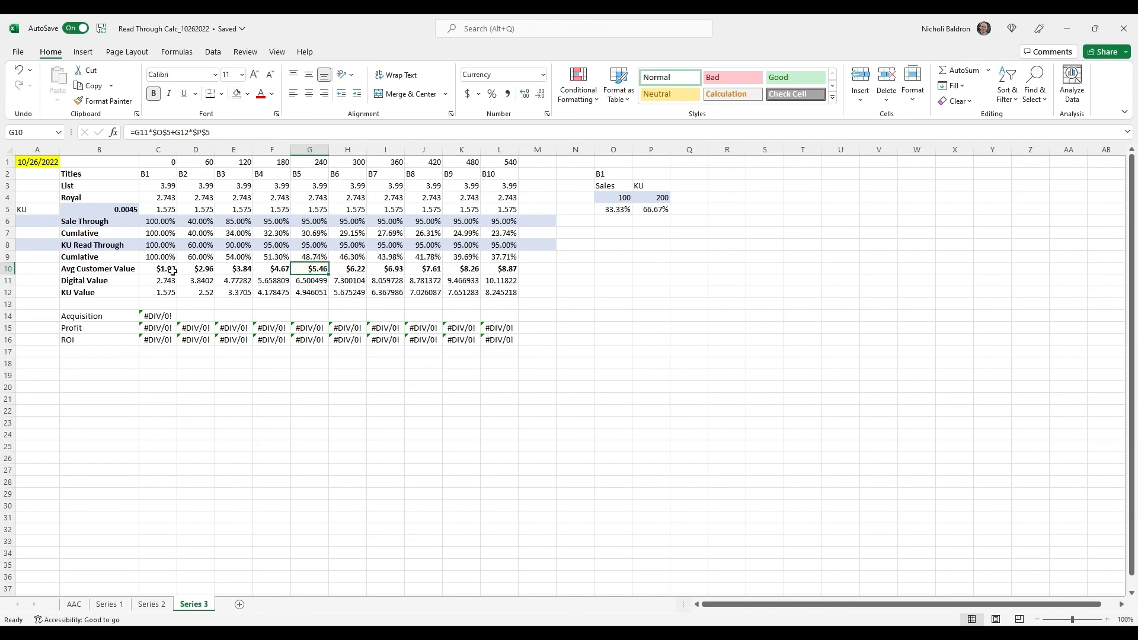
pyautogui.click(171, 271)
pyautogui.click(248, 95)
pyautogui.click(270, 204)
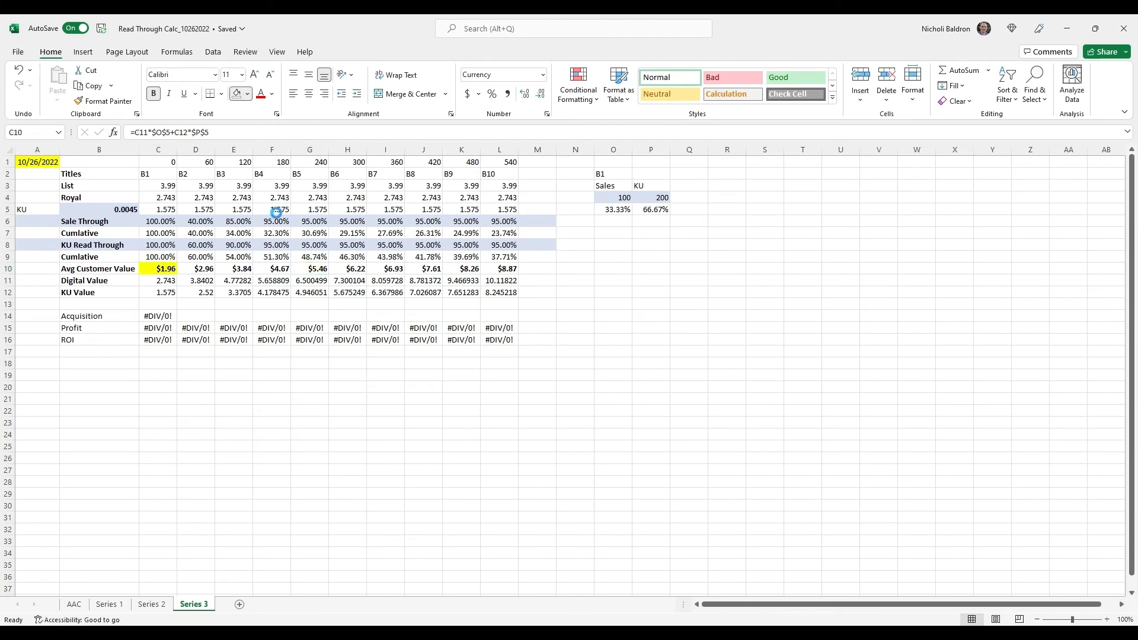
pyautogui.click(163, 387)
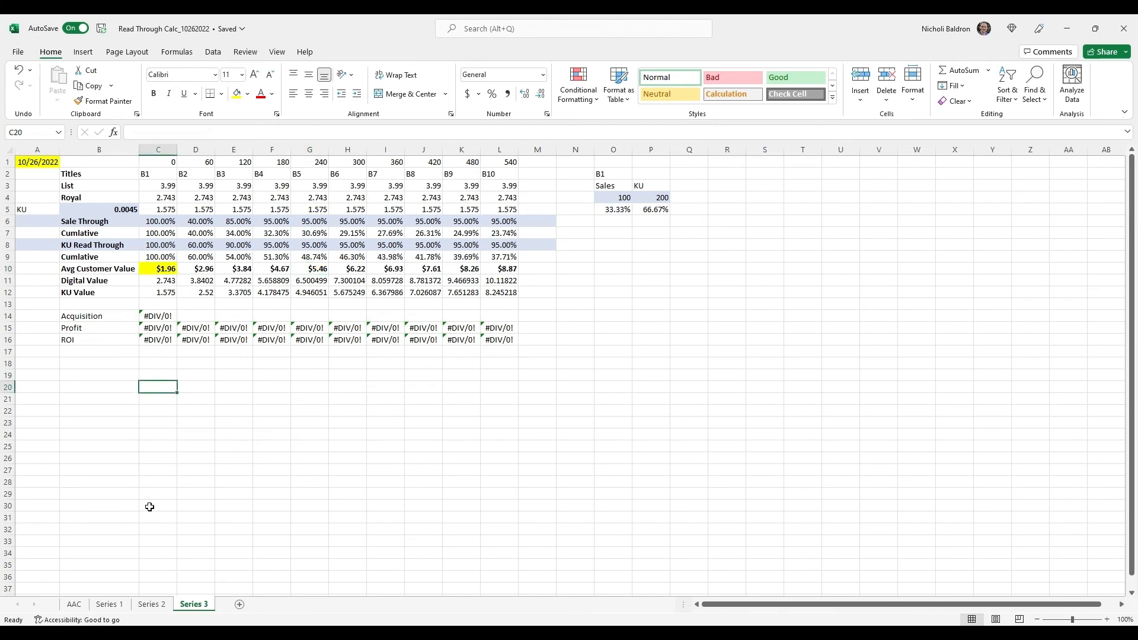
# Enter the label Series 3 AV in B22 of the Series 1 sheet, below Series 2 AV
pyautogui.click(113, 605)
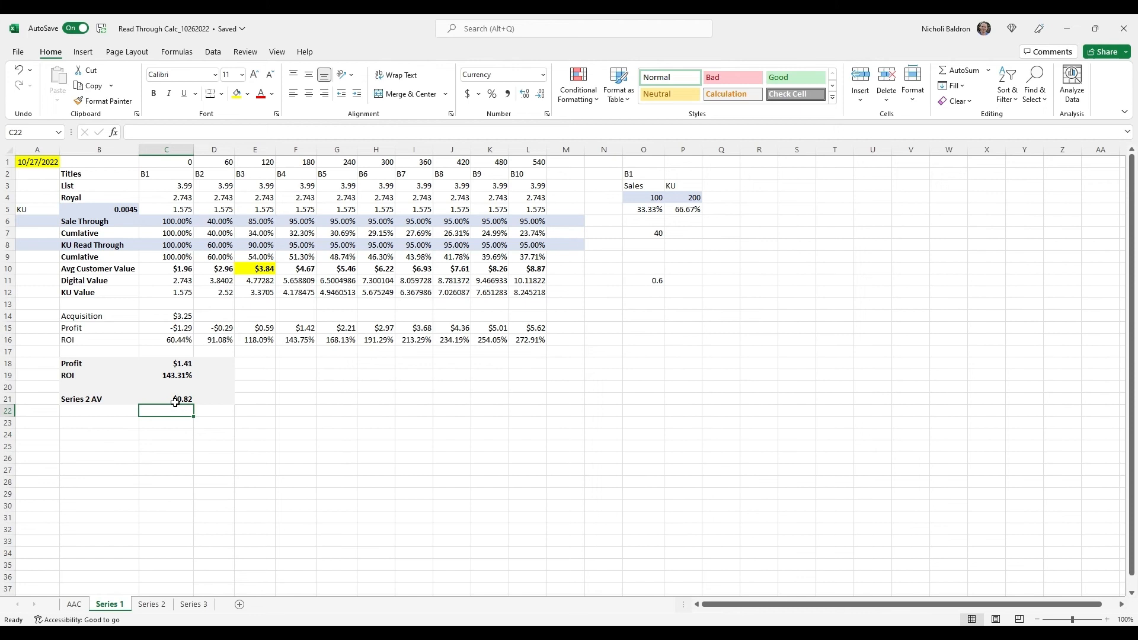
pyautogui.click(112, 412)
pyautogui.write('S')
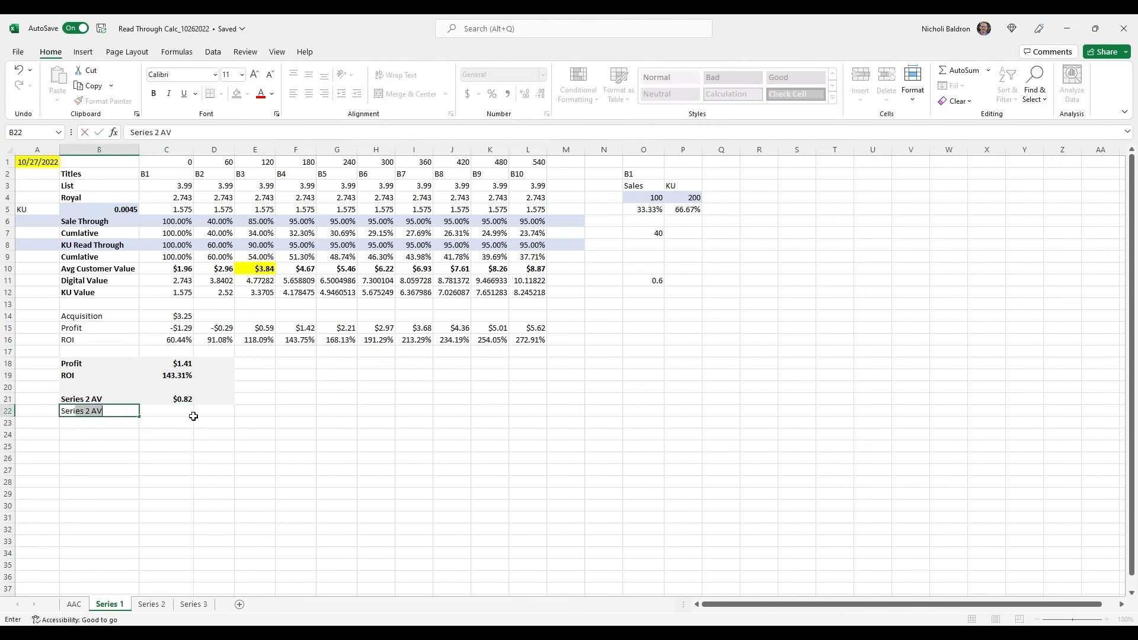
pyautogui.write('eries 43')
pyautogui.click(193, 416)
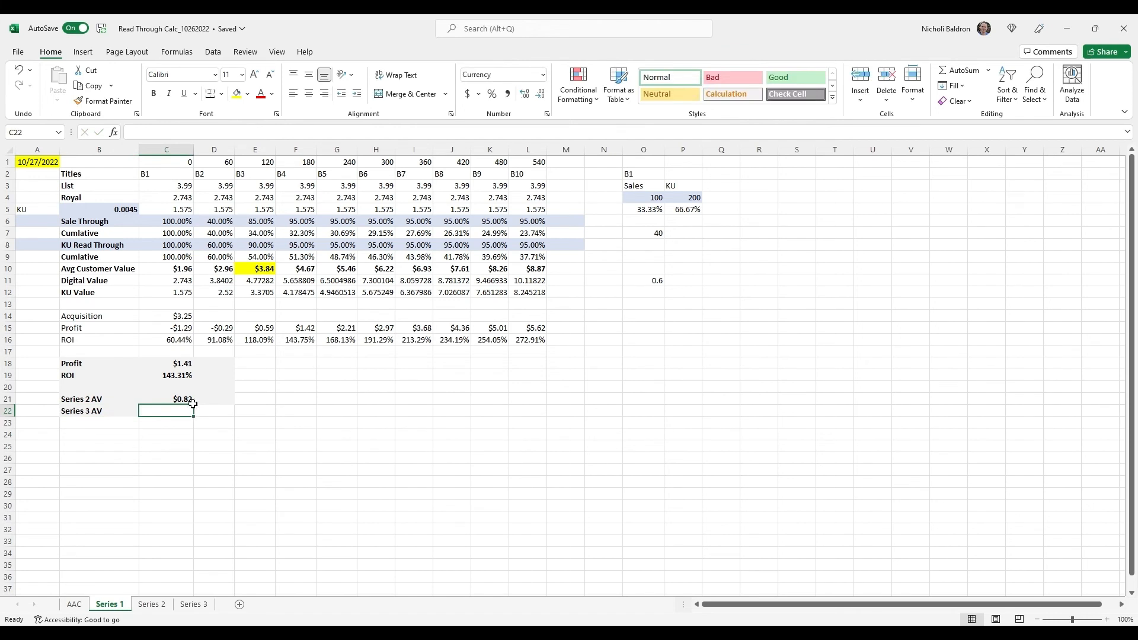
# Copy the Series 2 AV formula from C21 into C22 beside the Series 3 AV label
pyautogui.click(189, 401)
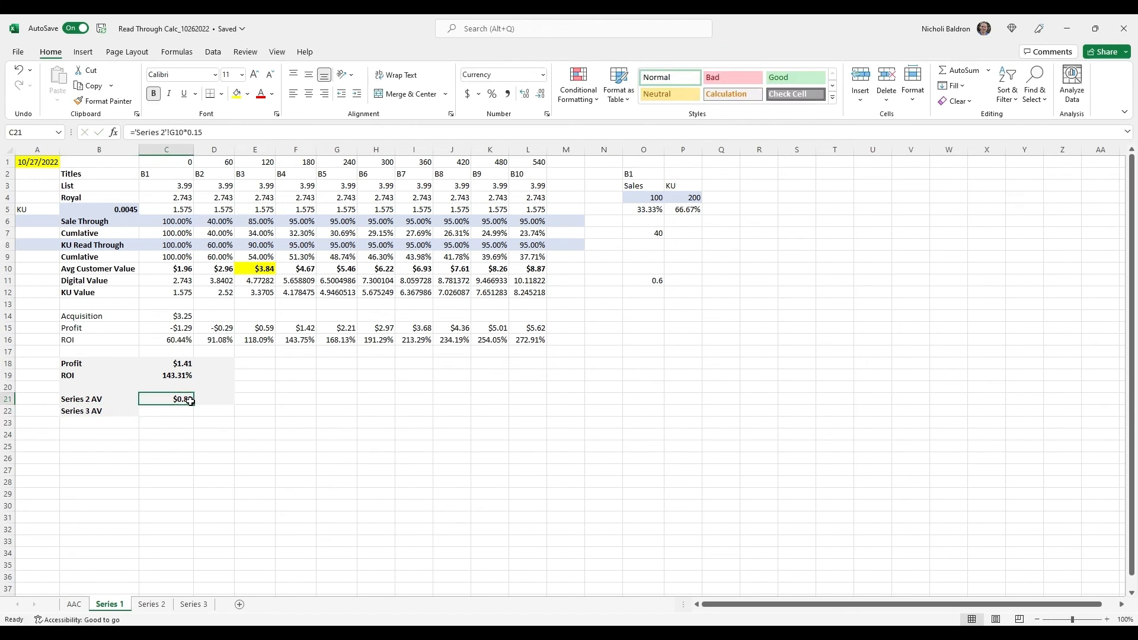
pyautogui.press('Down')
pyautogui.click(184, 399)
pyautogui.hotkey('ctrl', 'c')
pyautogui.click(183, 409)
pyautogui.hotkey('ctrl', 'v')
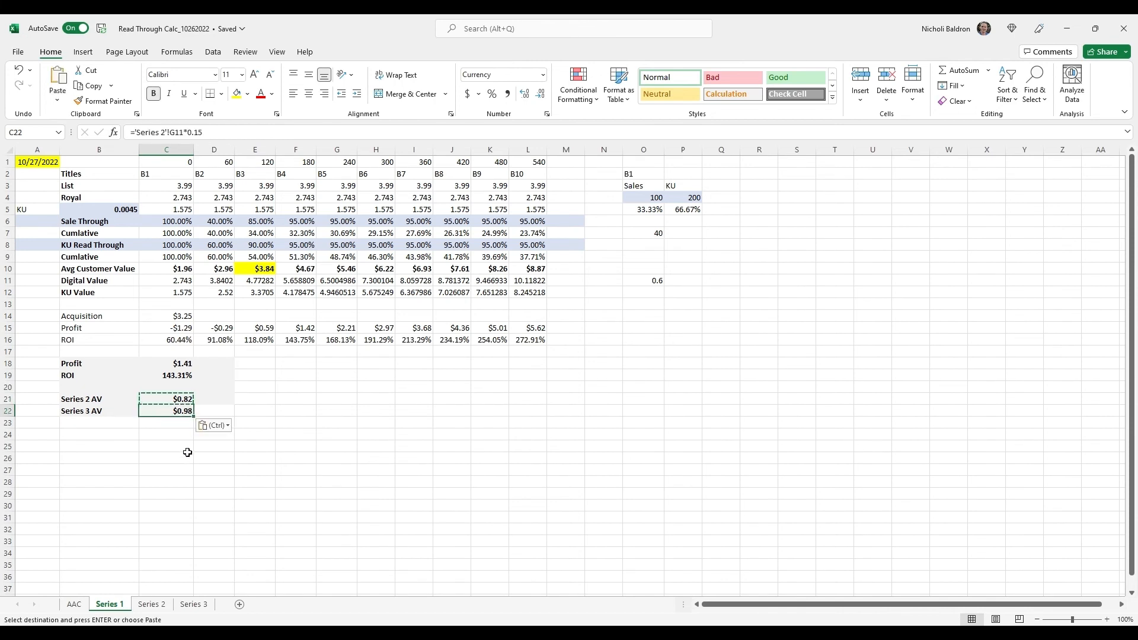
# Change the Series 3 AV formula in C22 to reference cell C10 of the Series 3 sheet, multiplied by 0.15
pyautogui.click(180, 132)
pyautogui.click(235, 140)
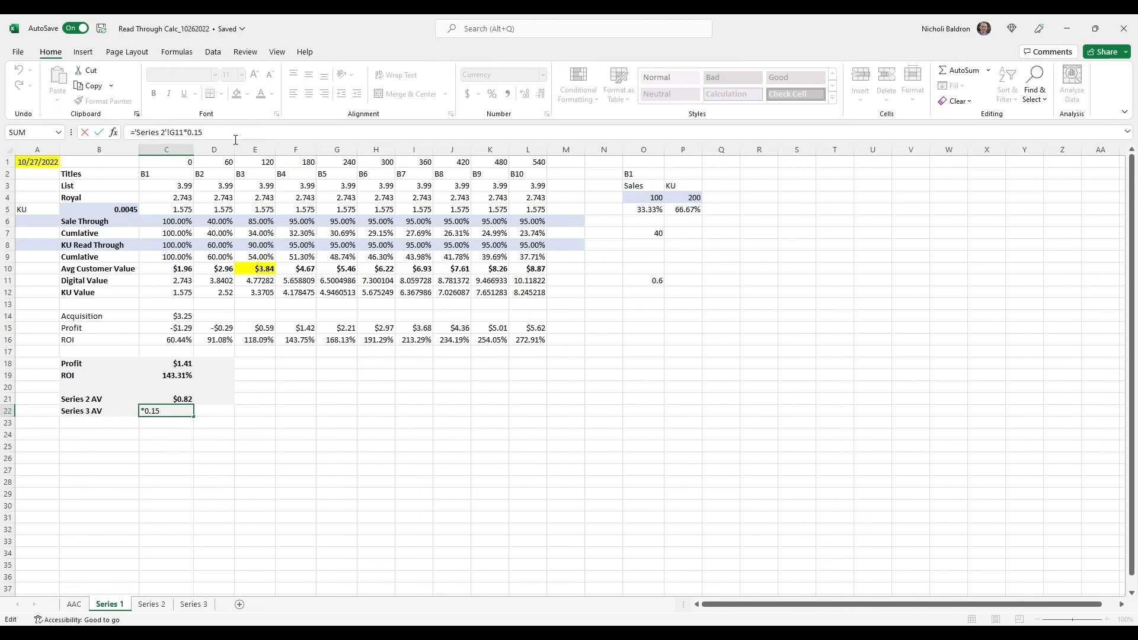
pyautogui.hotkey('ctrl', 'shift', 'Left')
pyautogui.hotkey('ctrl', 'shift', 'Left')
pyautogui.hotkey('ctrl', 'shift', 'Left')
pyautogui.hotkey('shift', 'Right')
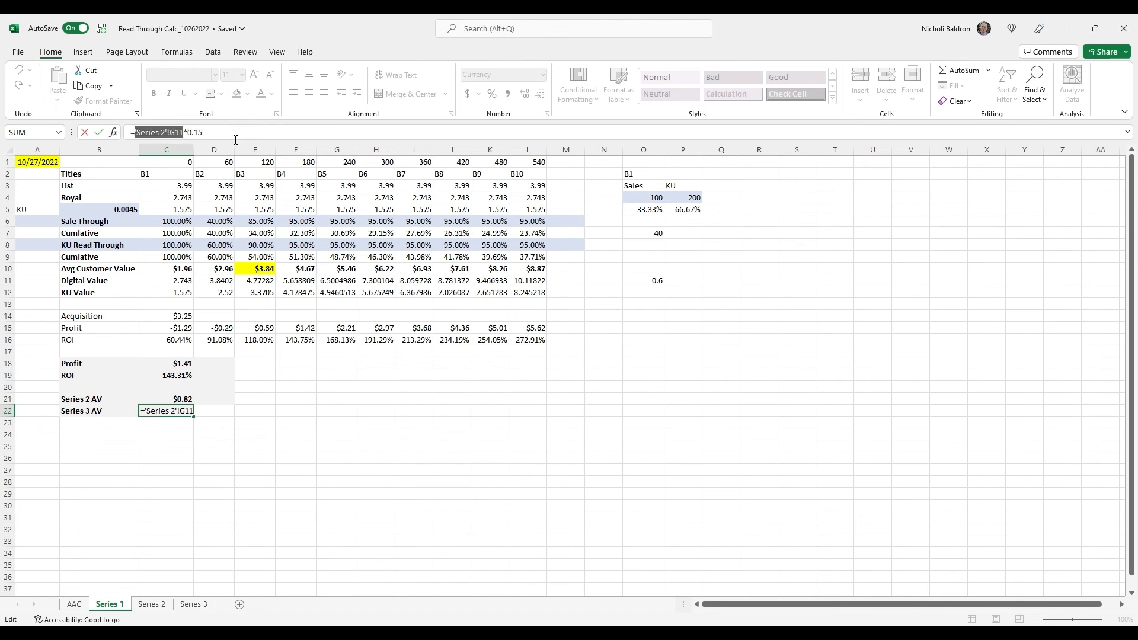
pyautogui.press('BackSpace')
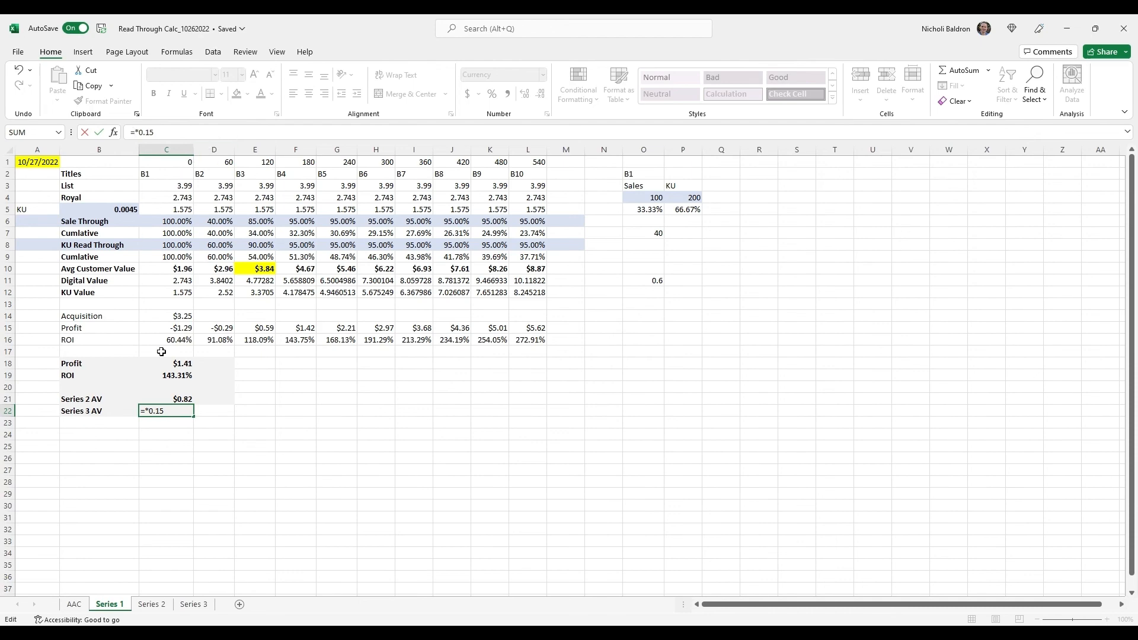
pyautogui.click(194, 605)
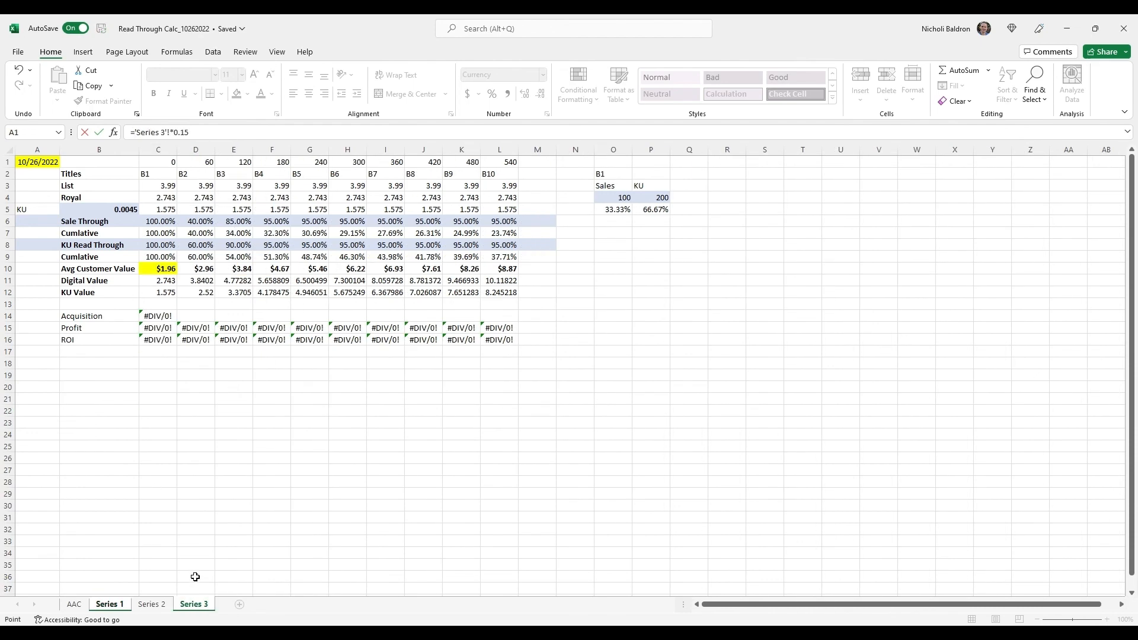
pyautogui.click(159, 271)
pyautogui.press('Return')
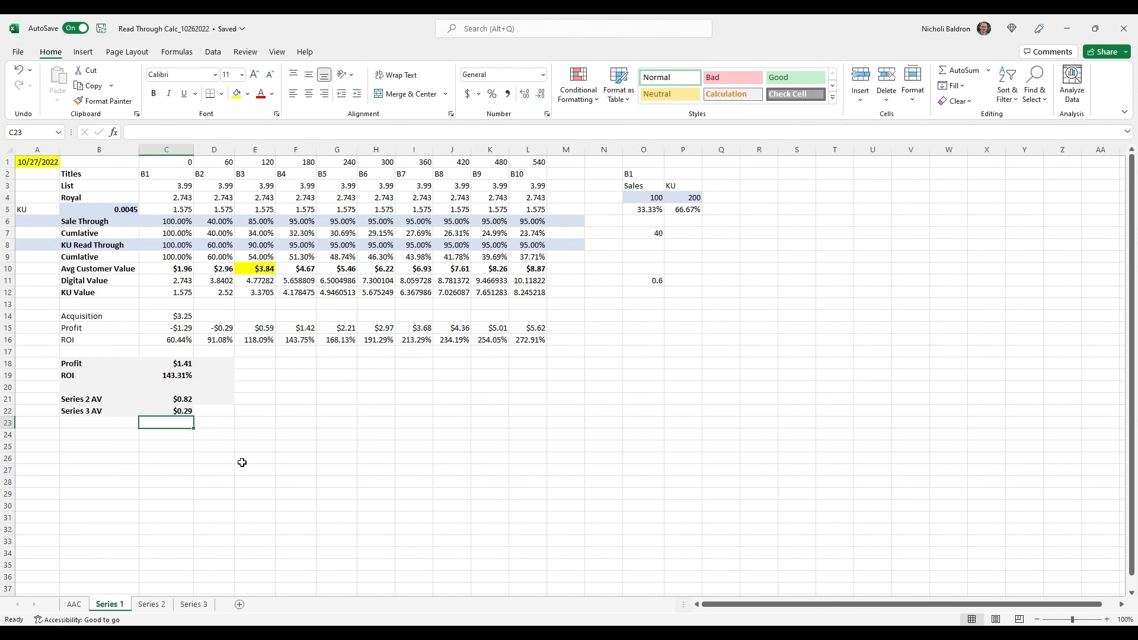
# Add the Series 3 AV in C22 to the Profit formula in C18, making it =E10-$C$14+C21+C22
pyautogui.press('Up')
pyautogui.press('Up')
pyautogui.press('Up')
pyautogui.press('Up')
pyautogui.press('Up')
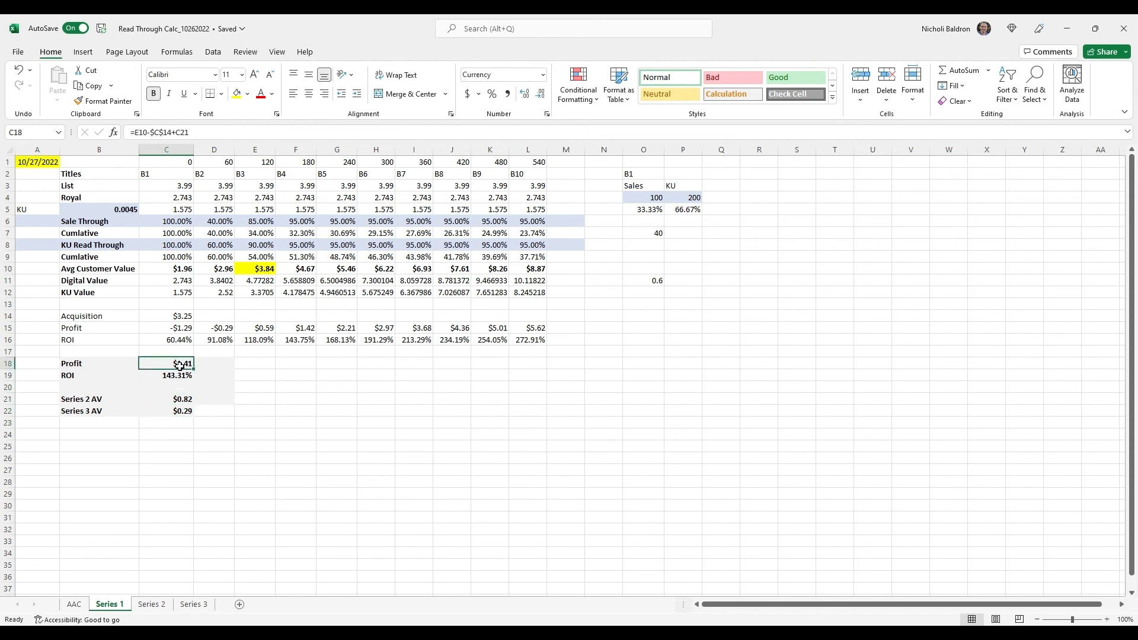
pyautogui.press('F2')
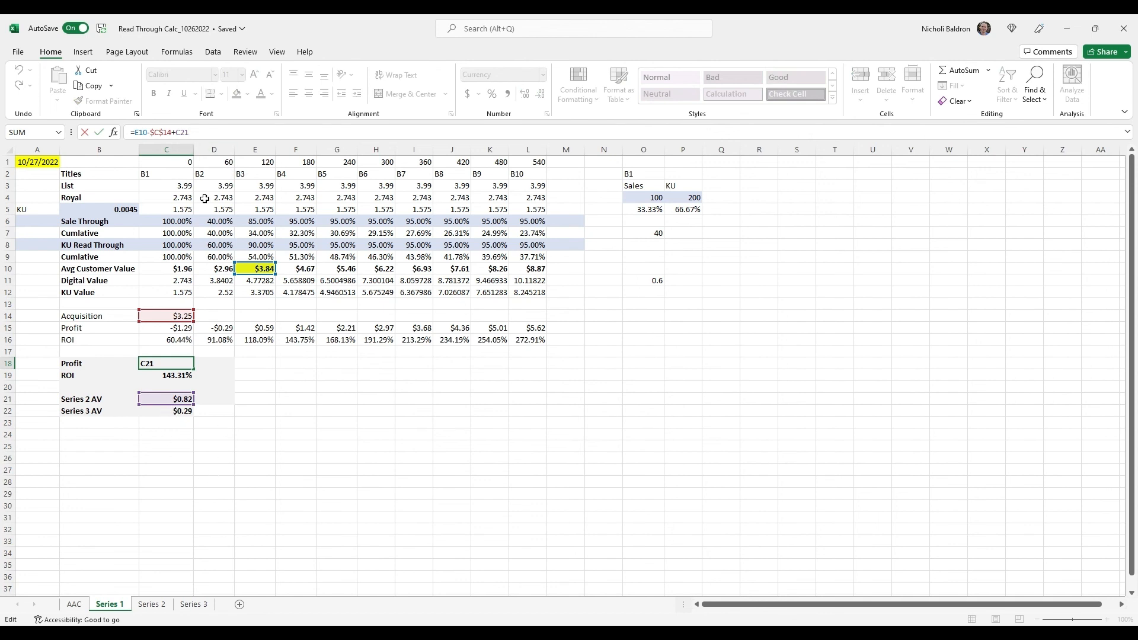
pyautogui.write('+')
pyautogui.click(160, 414)
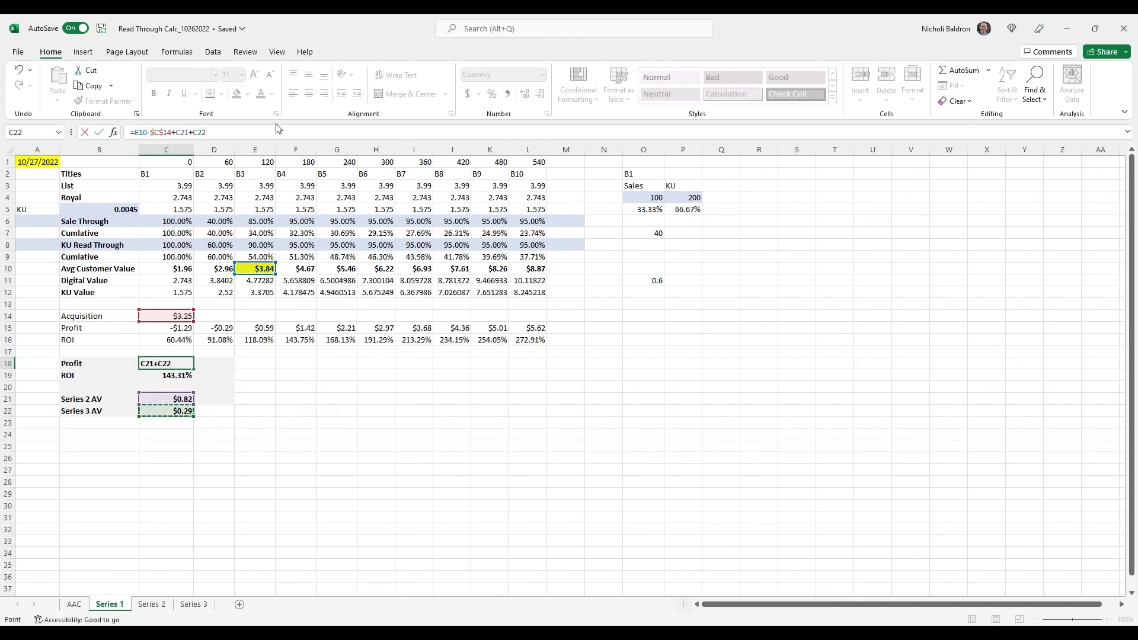
pyautogui.press('Return')
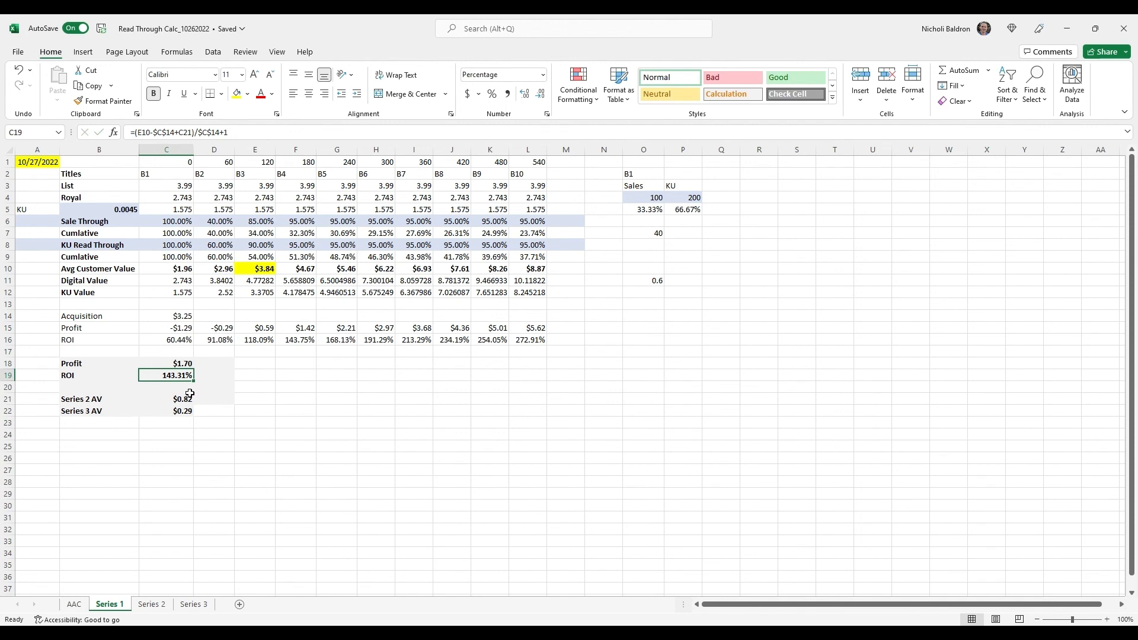
# Review the Profit formula in C18 of the Series 1 sheet
pyautogui.click(152, 364)
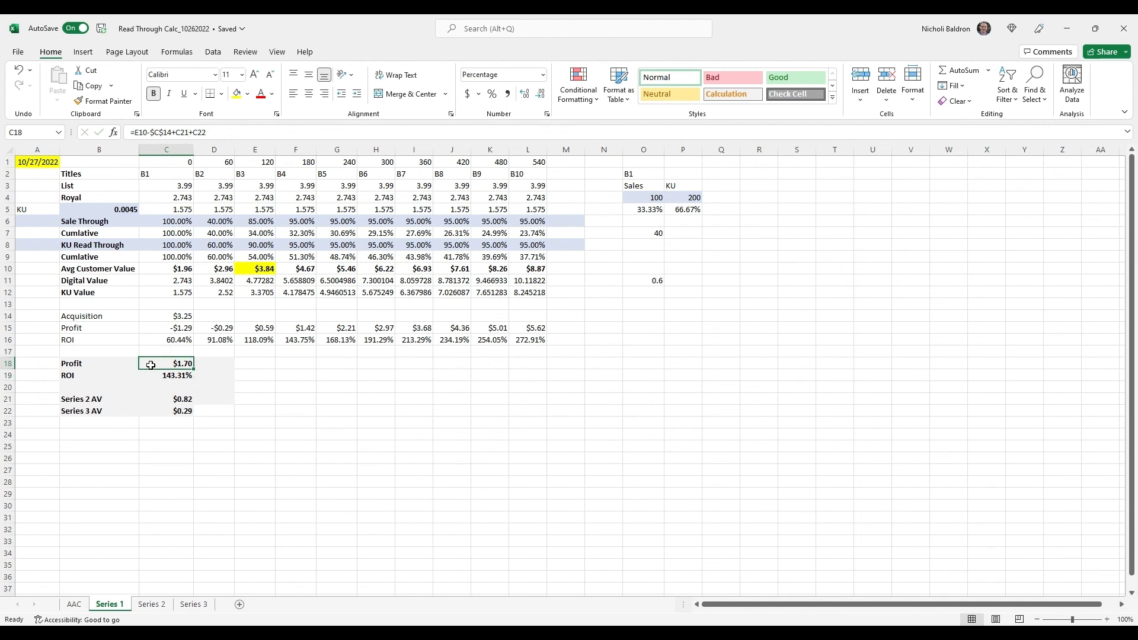
pyautogui.click(306, 433)
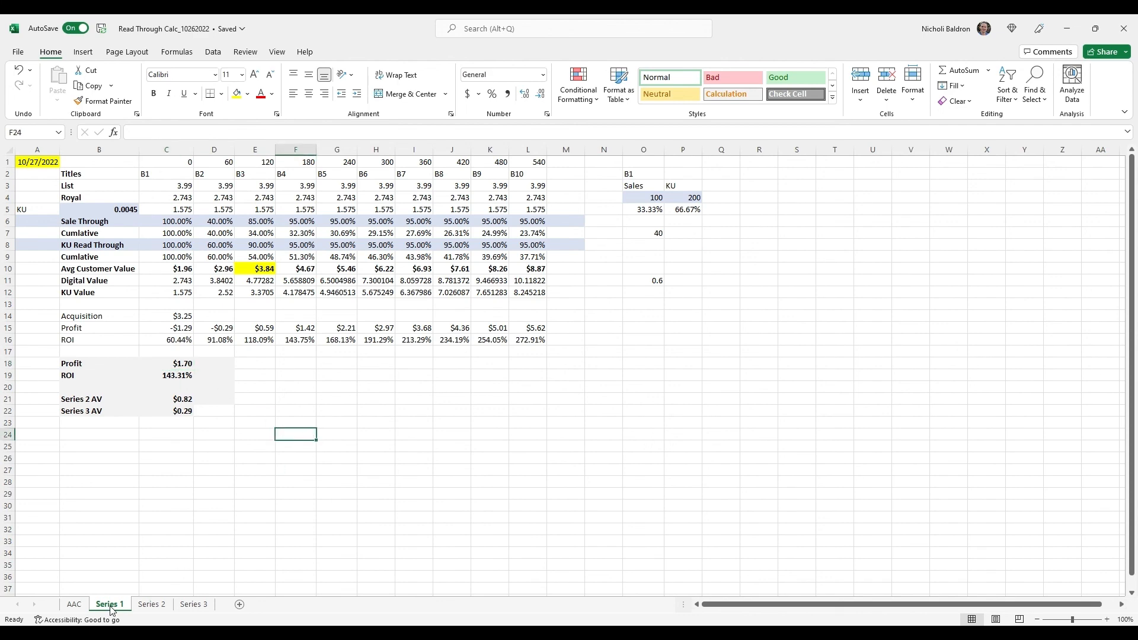
# Duplicate the second acquisition-cost block on the AAC sheet by copying A17:K32 and pasting it at A36
pyautogui.click(78, 604)
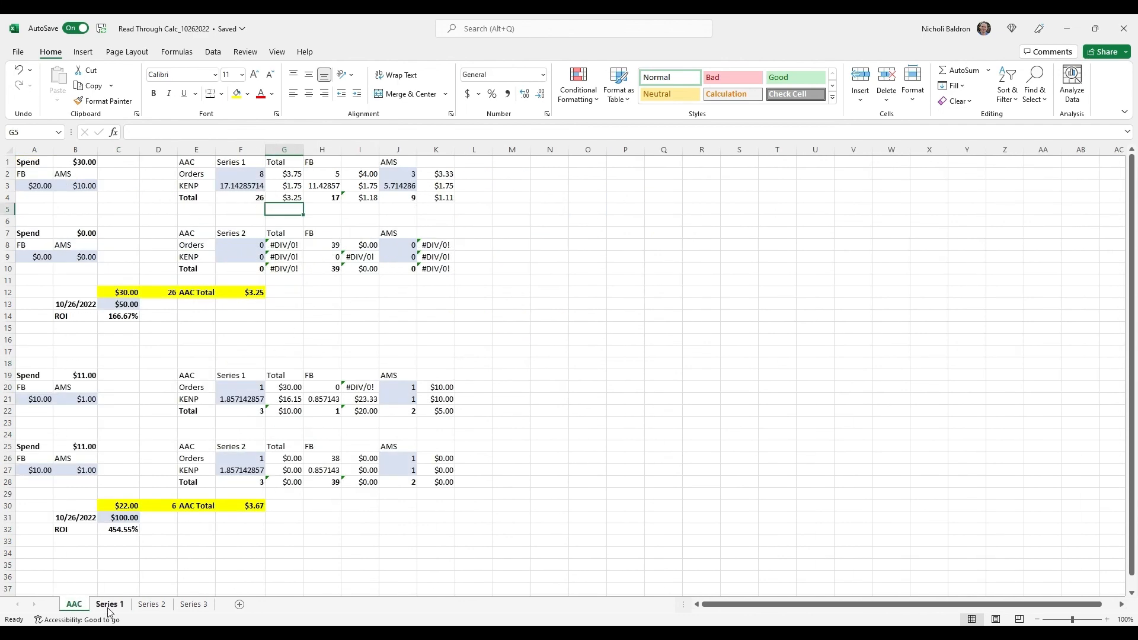
pyautogui.click(197, 352)
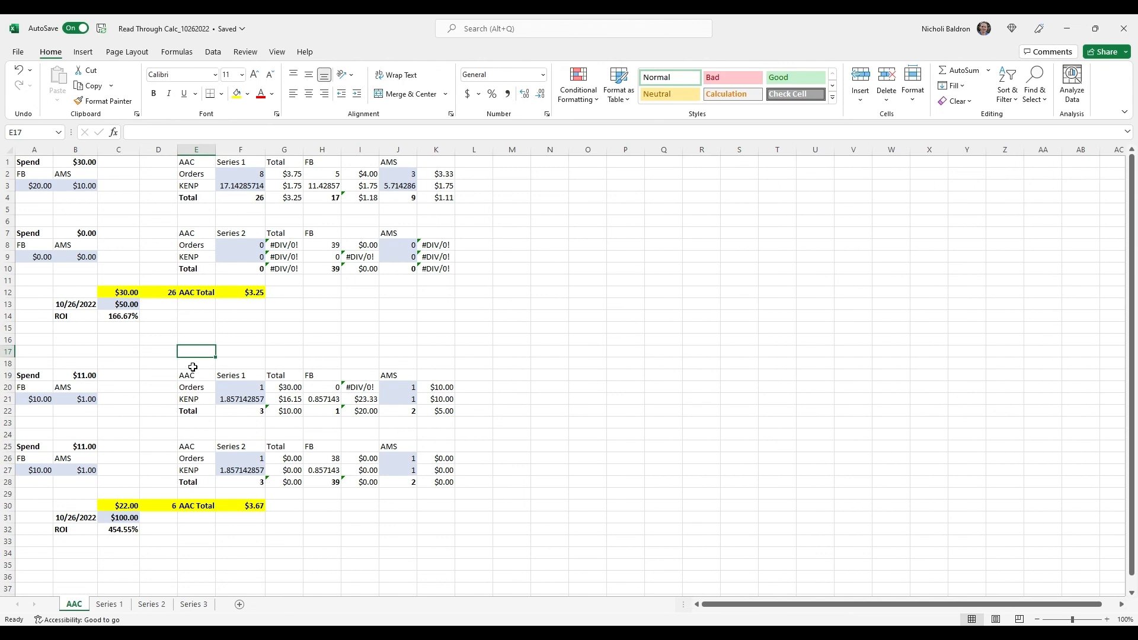
pyautogui.scroll(-2, 193, 368)
pyautogui.click(32, 281)
pyautogui.keyDown('shift'); pyautogui.click(451, 465); pyautogui.keyUp('shift')
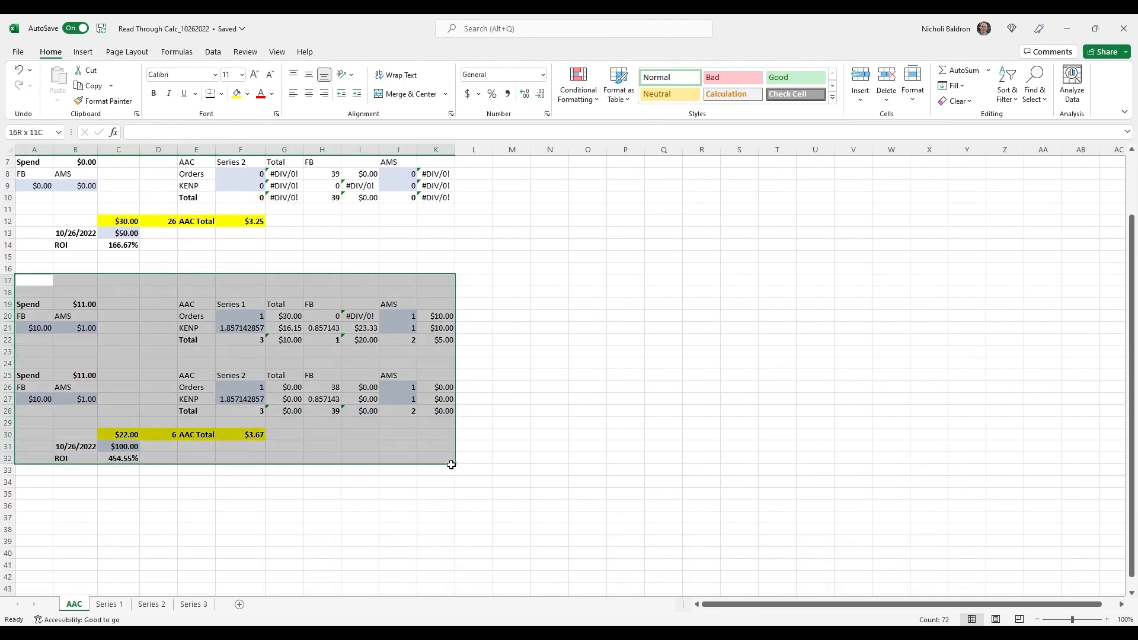
pyautogui.hotkey('ctrl', 'c')
pyautogui.click(44, 506)
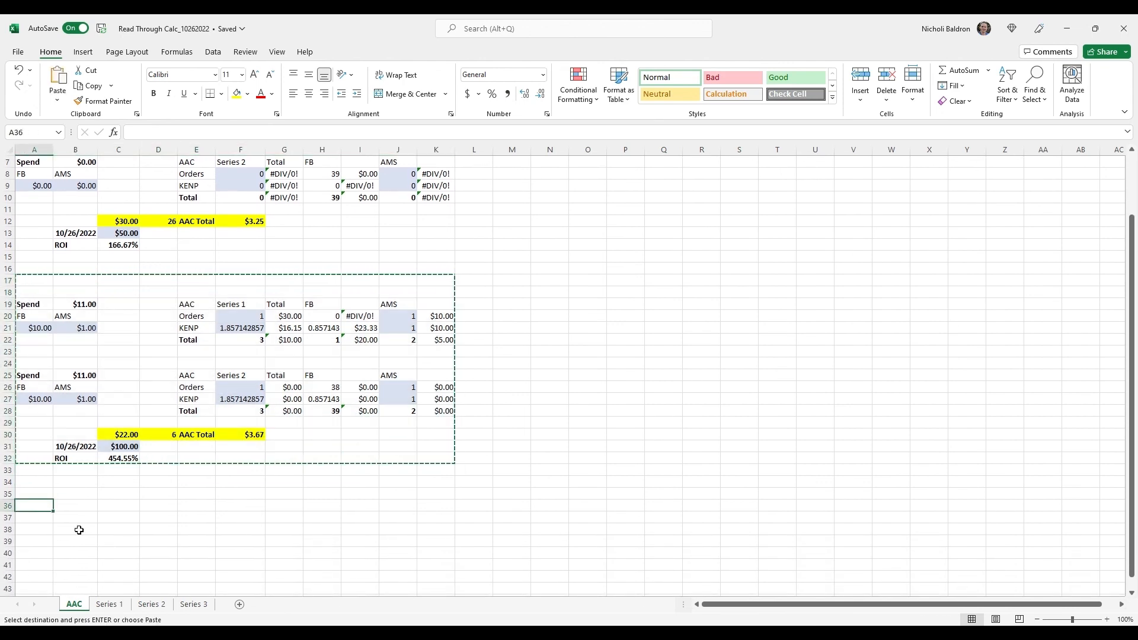
pyautogui.hotkey('ctrl', 'v')
# Examine the pasted block against the ones above it, including the Series 1 Total formulas in F41 and G41
pyautogui.scroll(-8, 267, 510)
pyautogui.click(279, 472)
pyautogui.scroll(4, 237, 445)
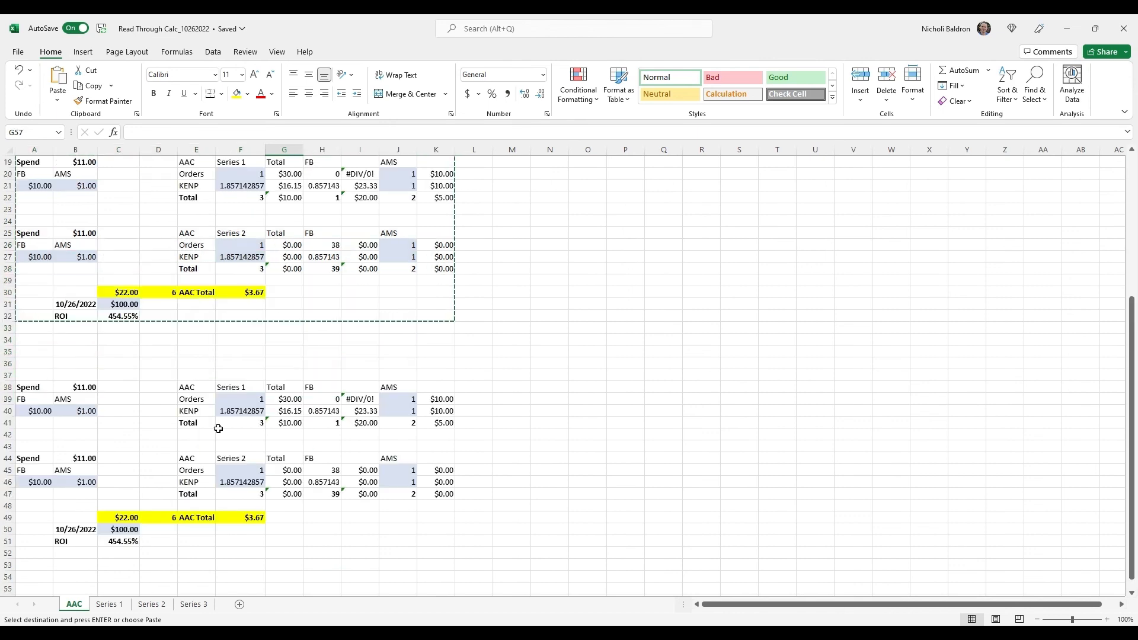
pyautogui.scroll(-1, 196, 432)
pyautogui.scroll(-2, 194, 433)
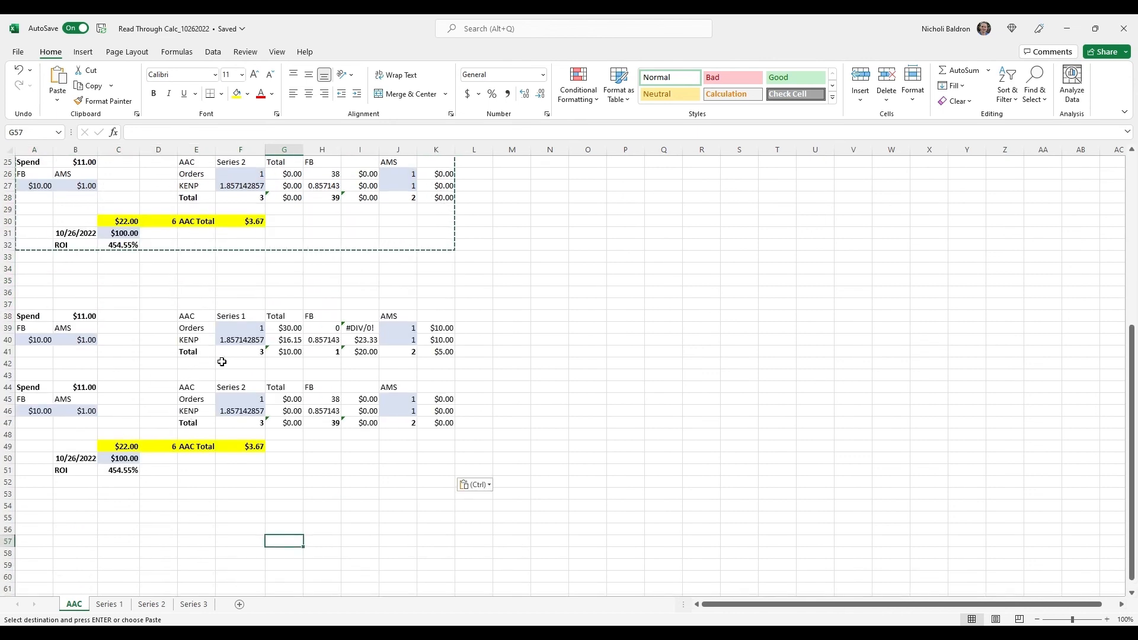
pyautogui.click(244, 353)
pyautogui.click(289, 352)
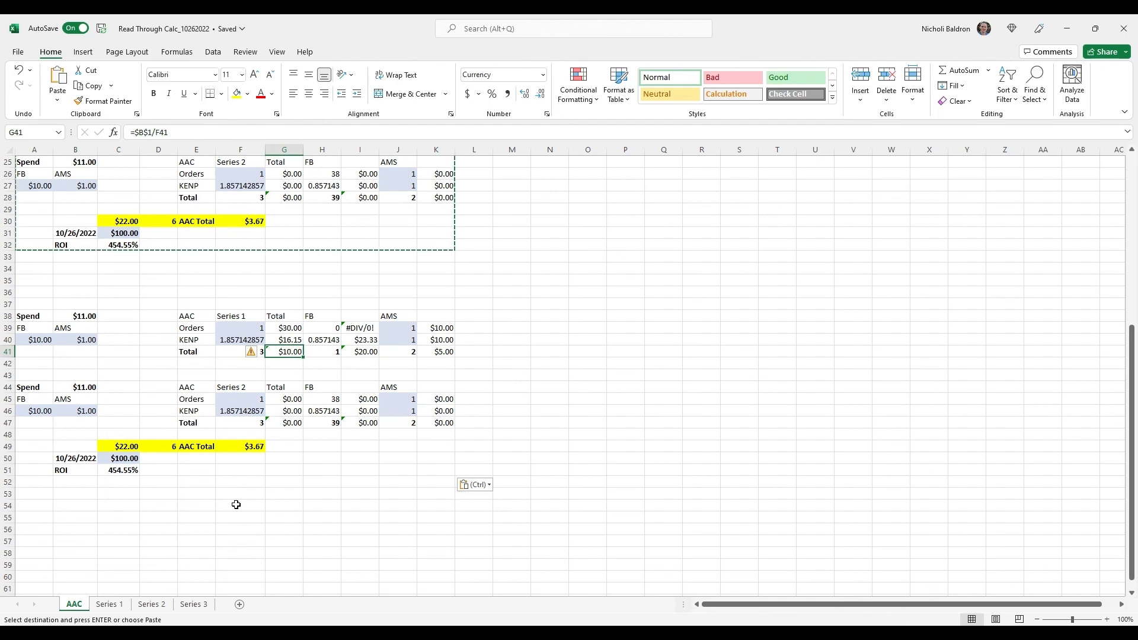
pyautogui.scroll(7, 227, 430)
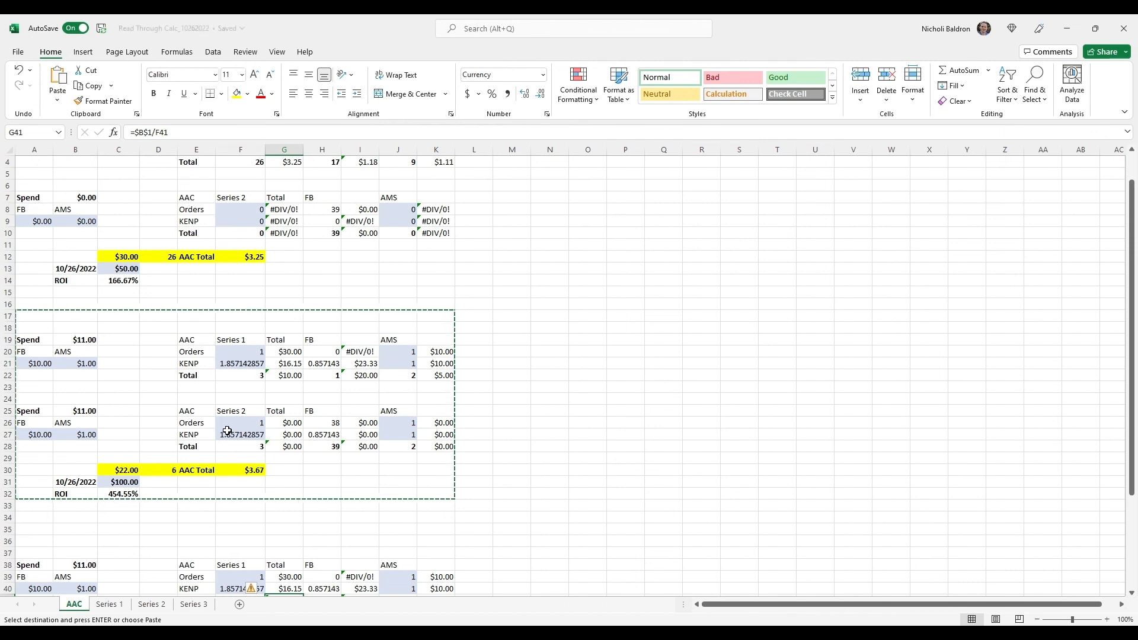
pyautogui.scroll(1, 274, 419)
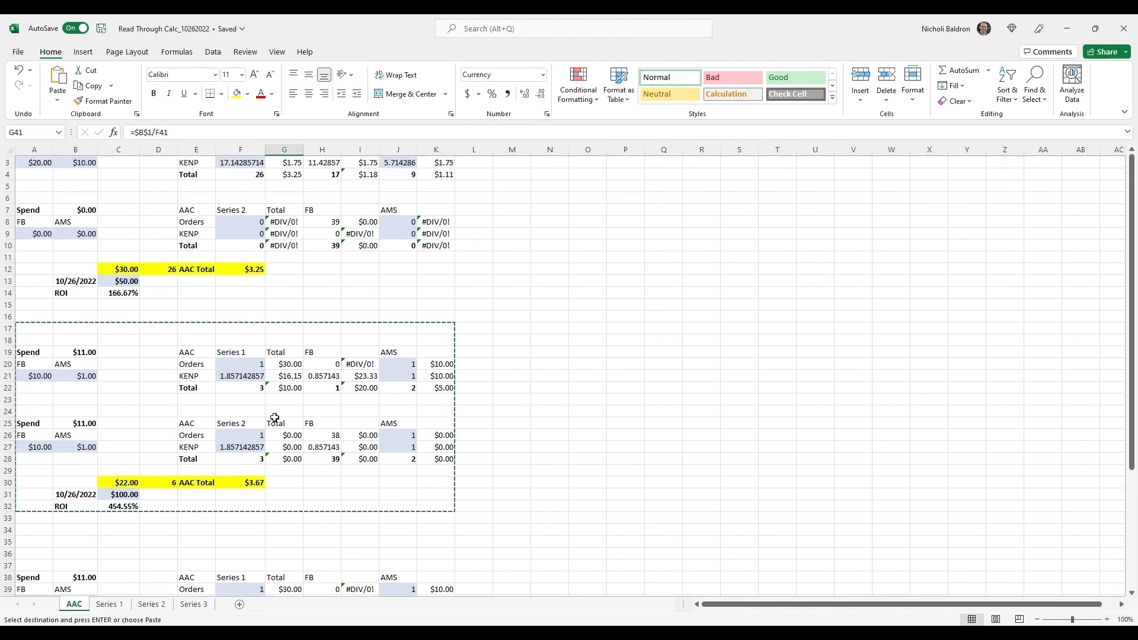